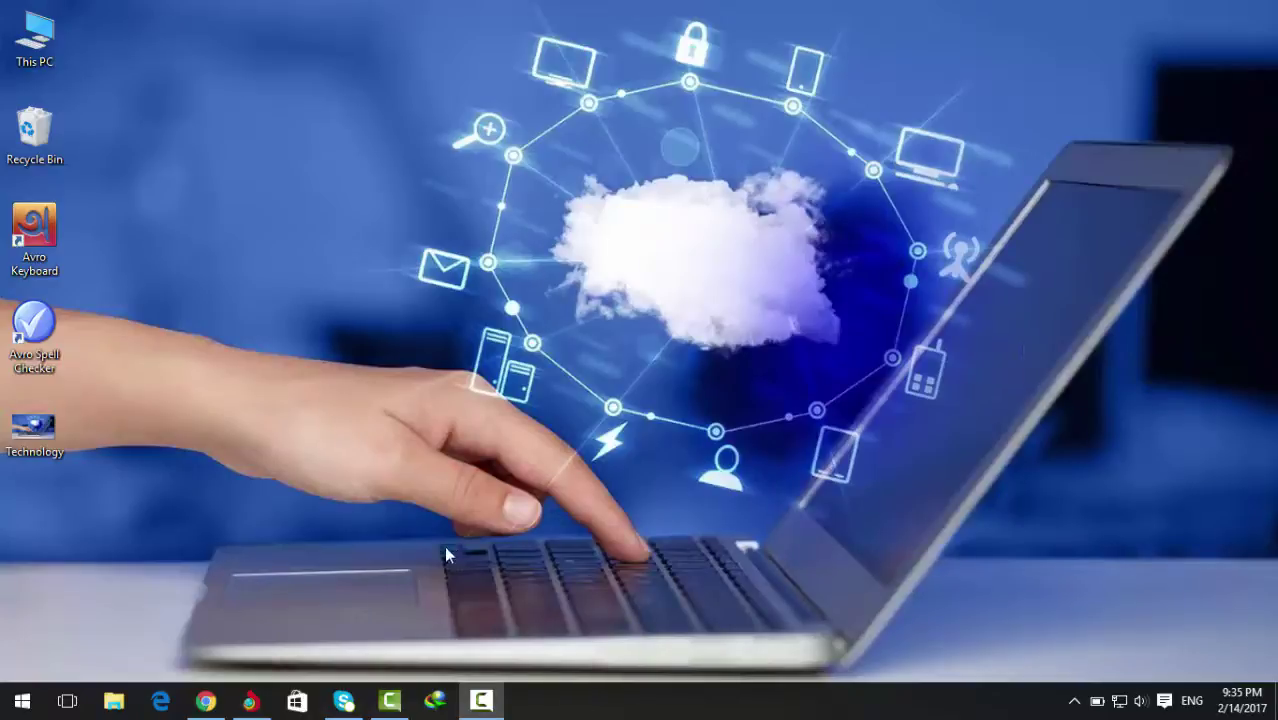
- Switch to the Chrome window with YouTube account settings and open the YouTube home page in a new tab
click(260, 700)
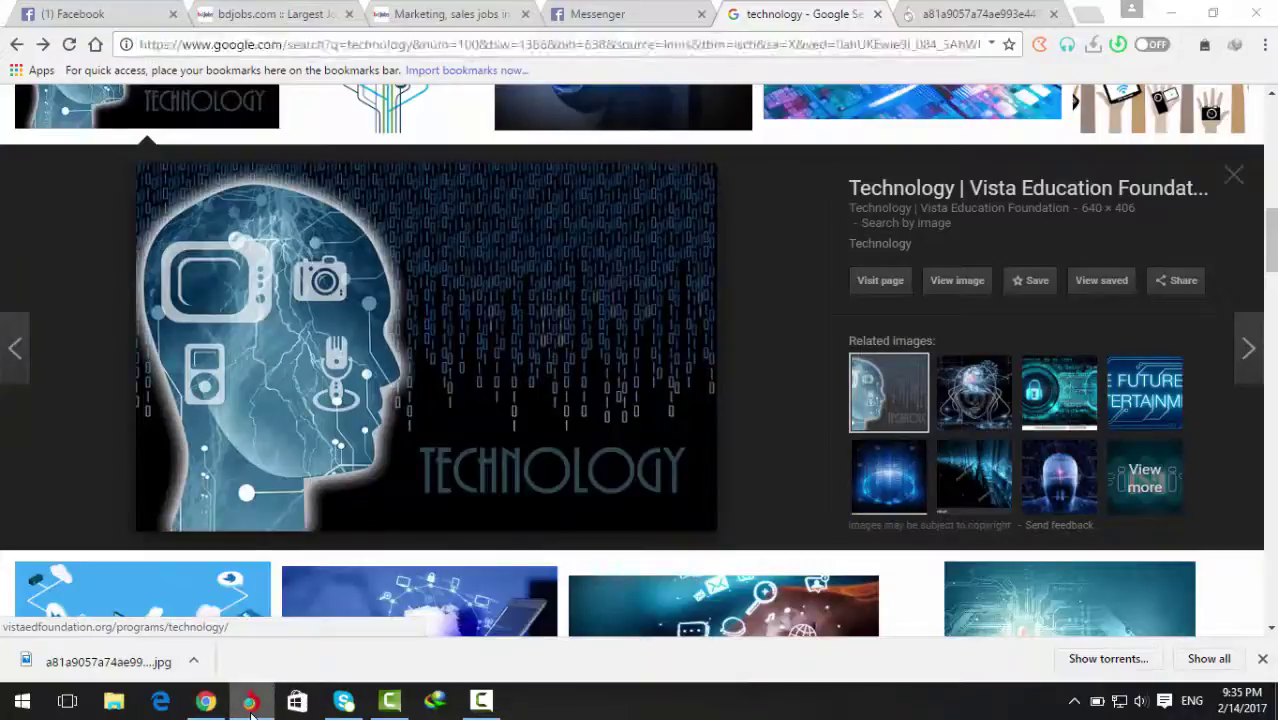
click(250, 700)
click(205, 700)
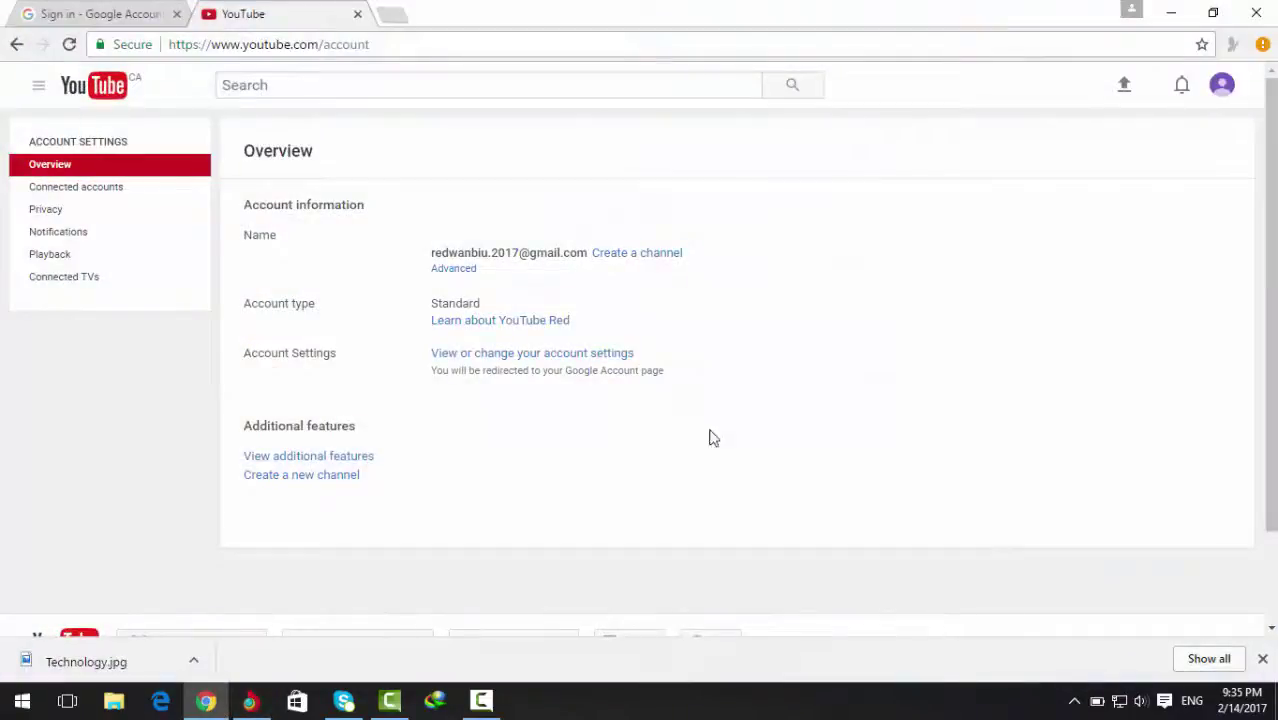
click(392, 14)
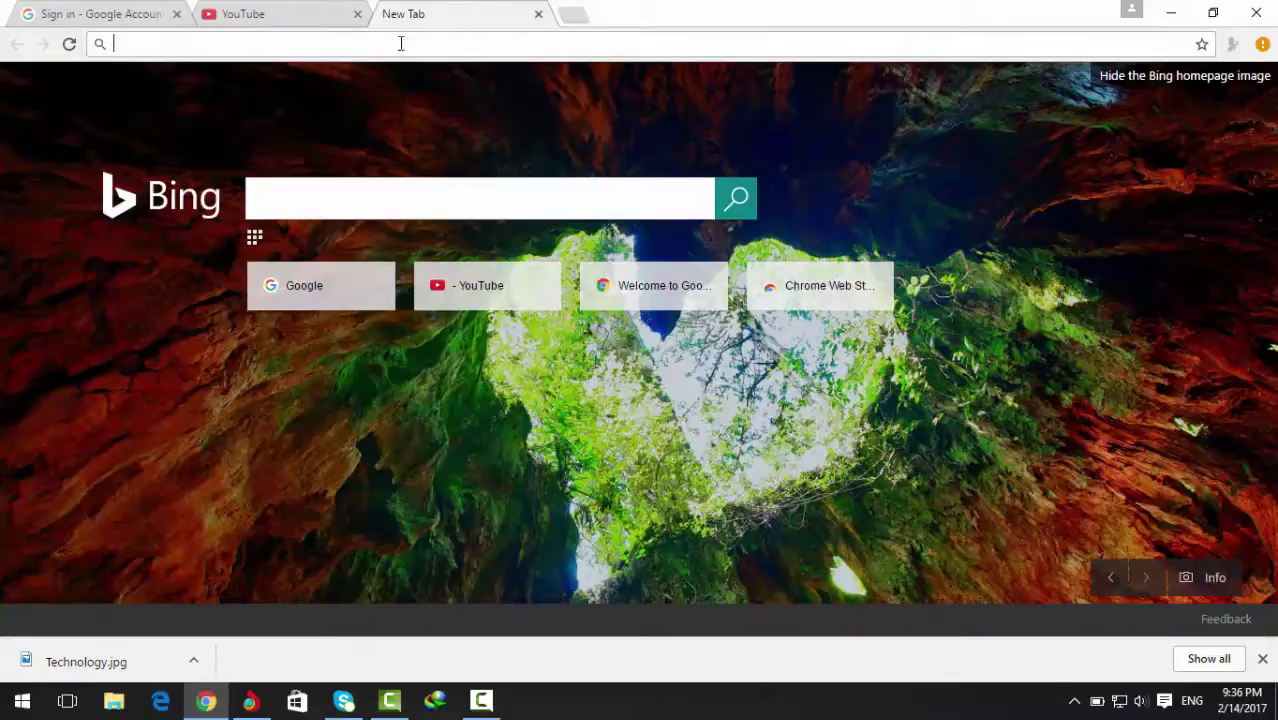
text(yoi)
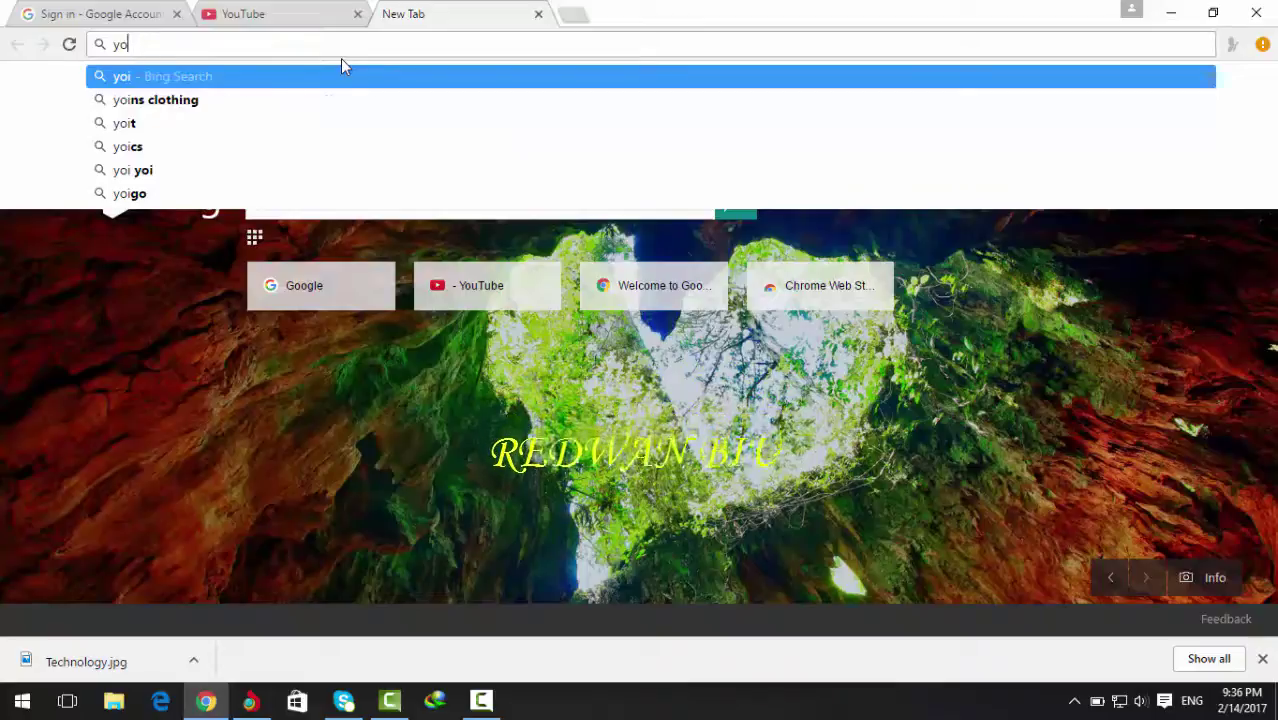
key(BackSpace)
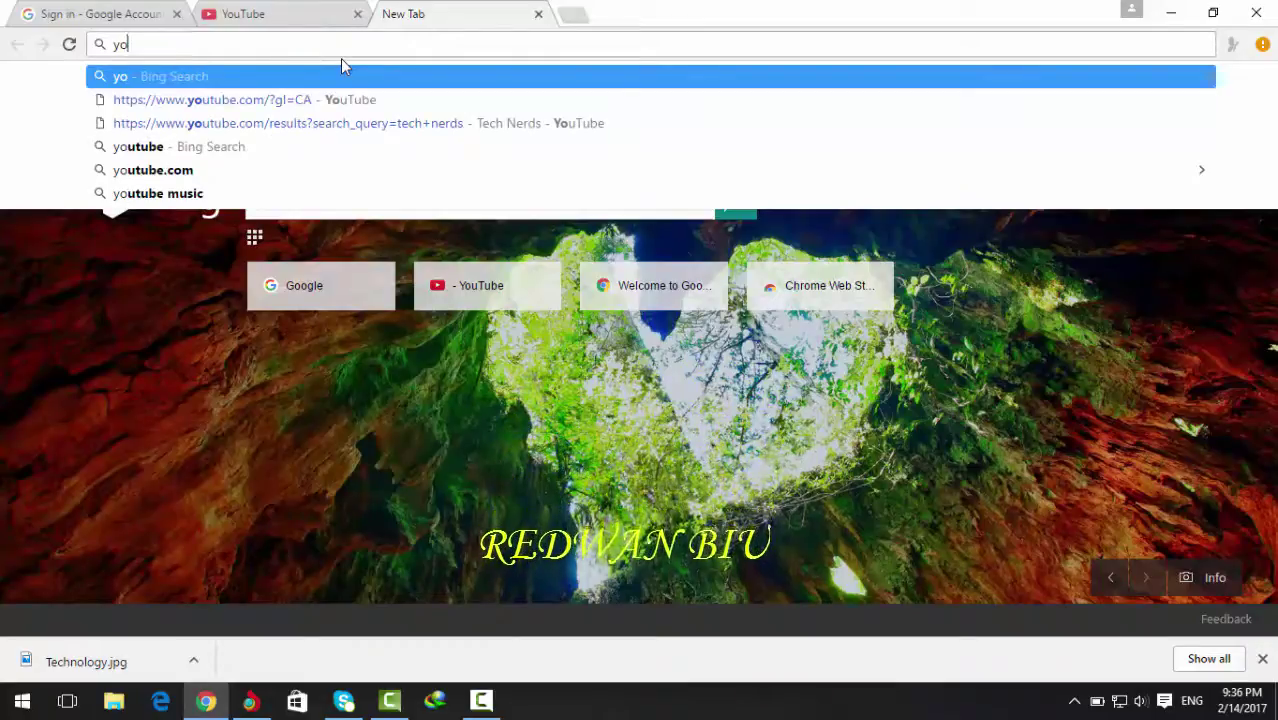
key(Down)
key(Return)
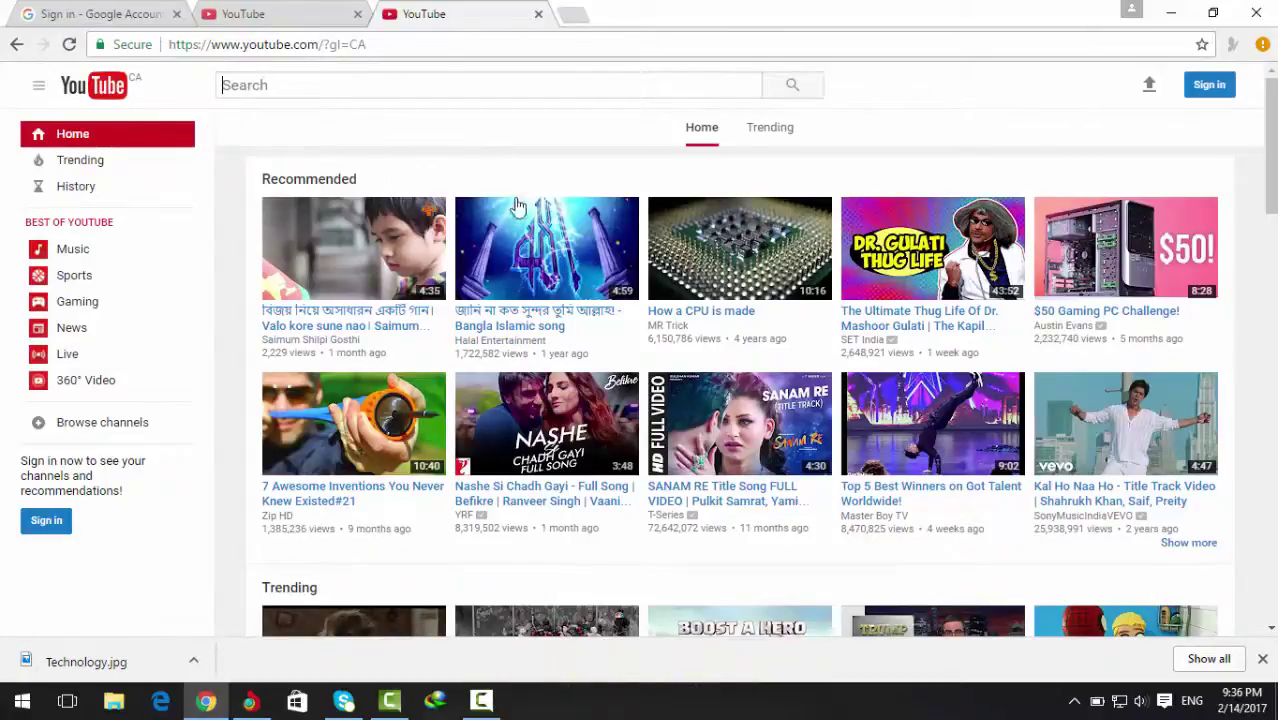
- Sign in to YouTube with the remembered Google account by entering the account password
click(1210, 86)
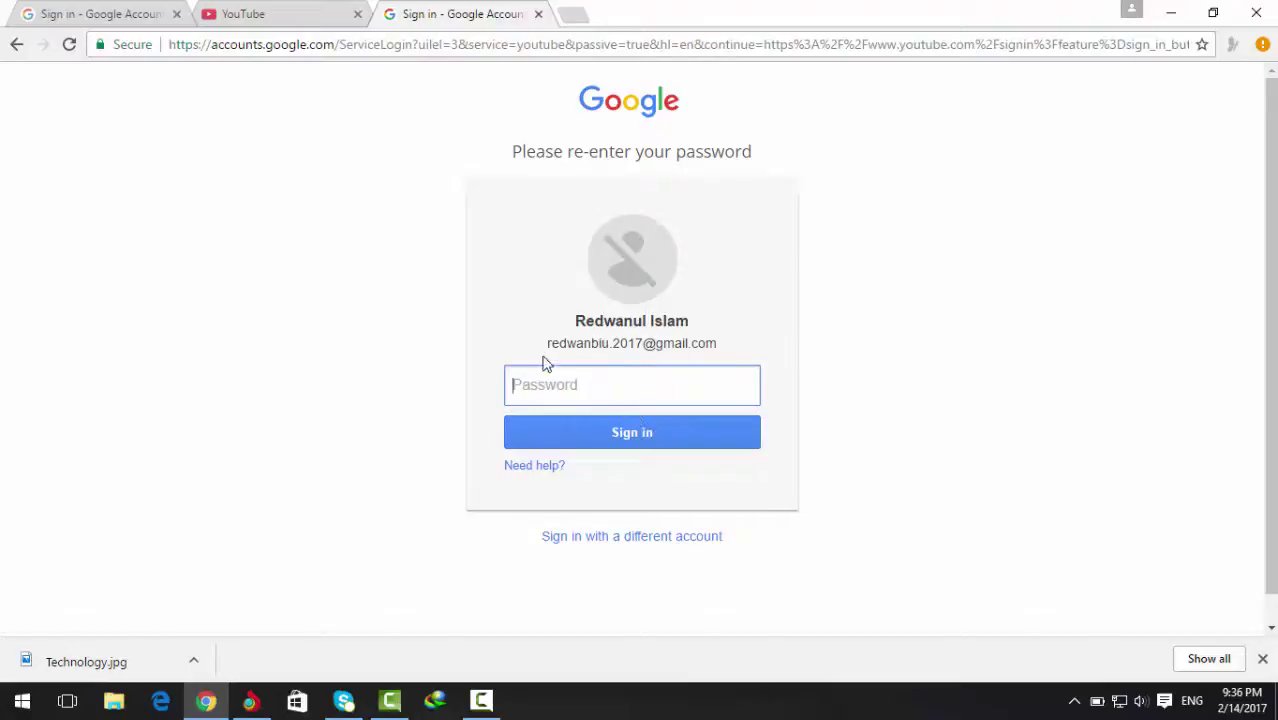
drag(547, 344, 708, 345)
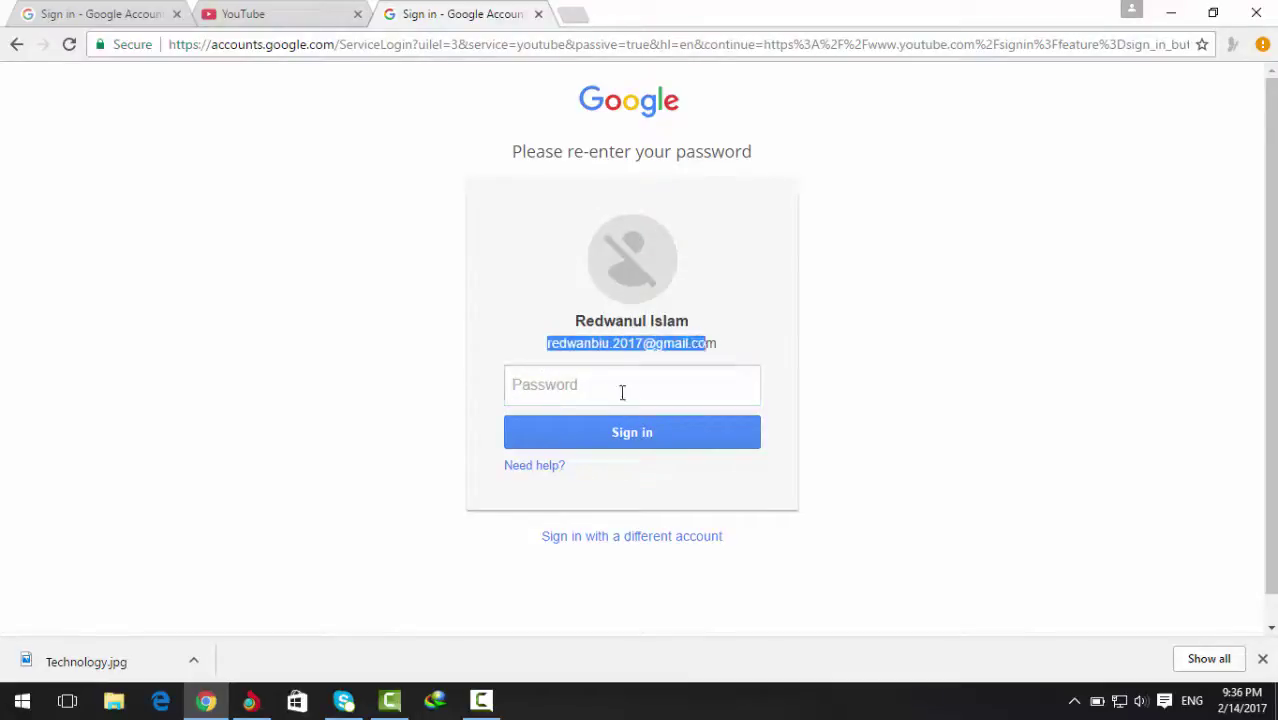
click(610, 390)
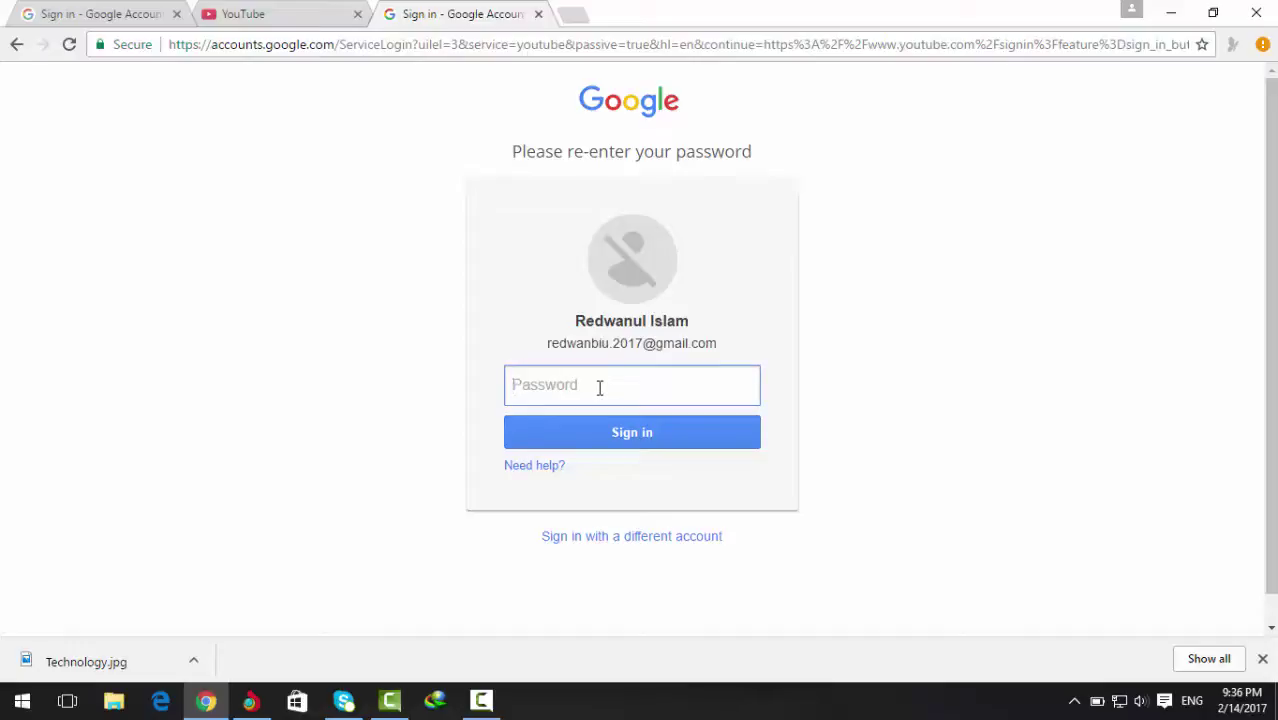
text(*****)
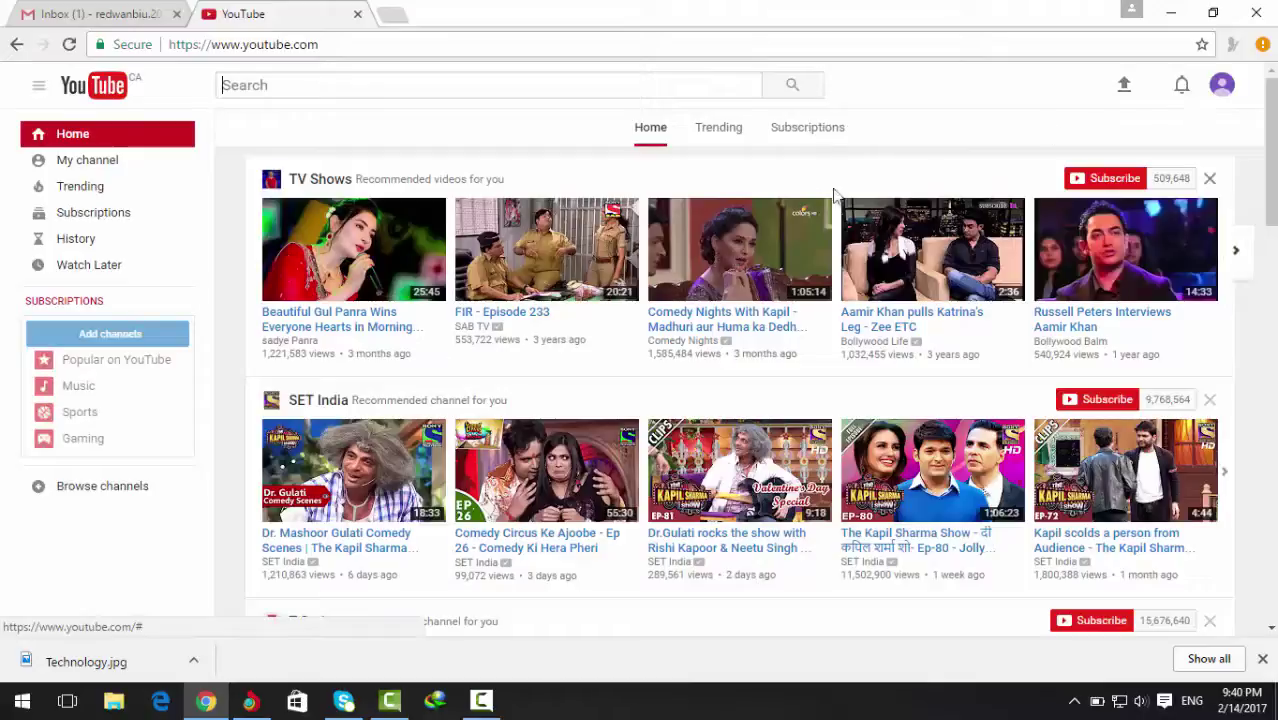
- Dismiss the TV Shows recommendation row on the YouTube home page
click(1211, 179)
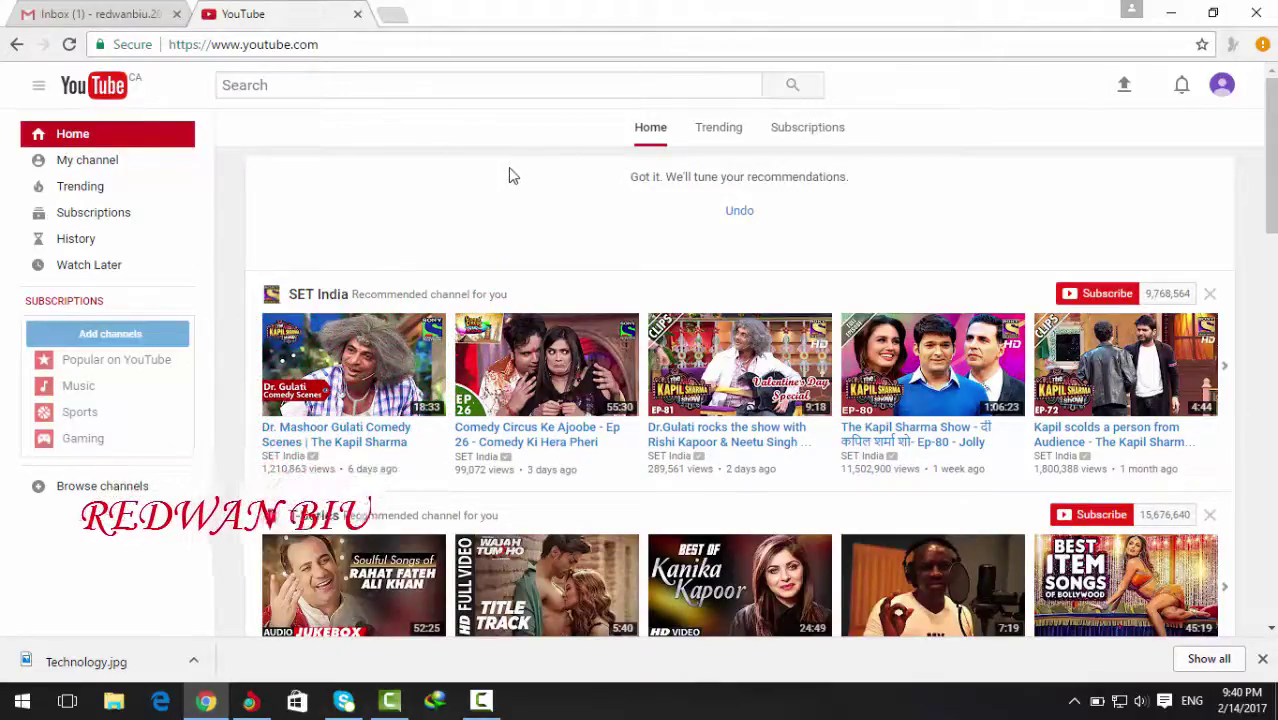
scroll(590, 378, down, 5)
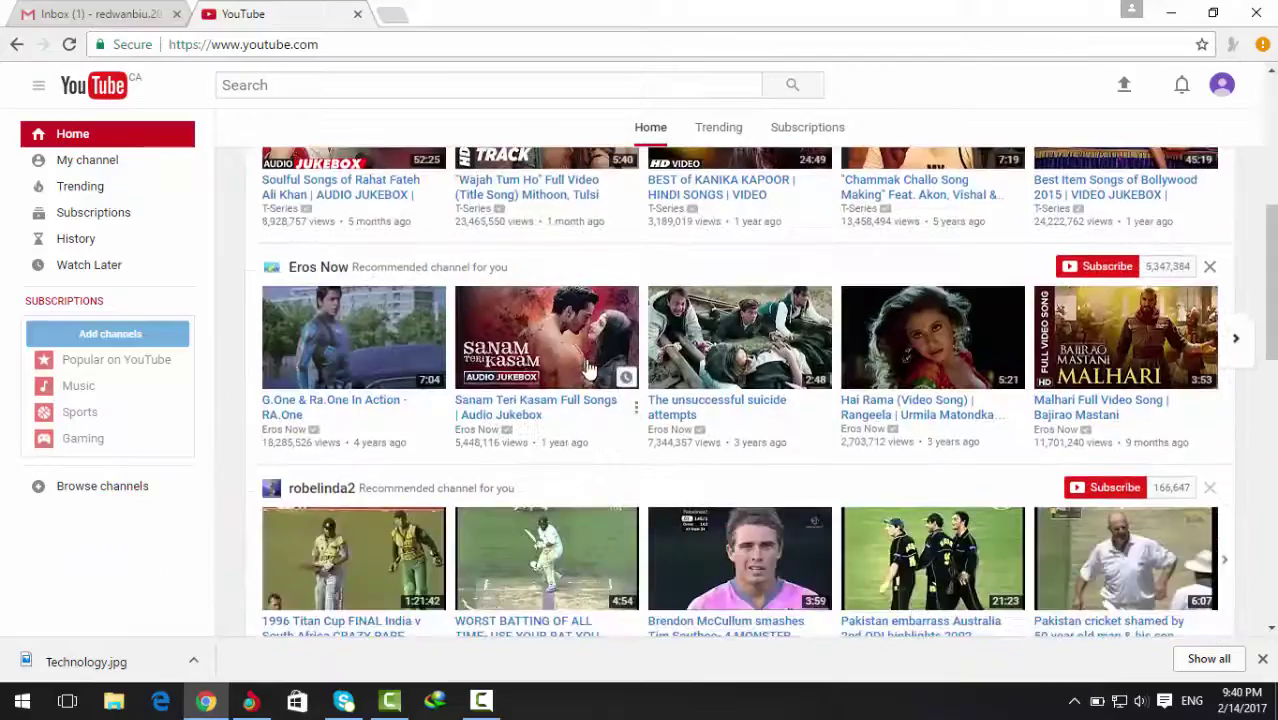
scroll(590, 378, up, 5)
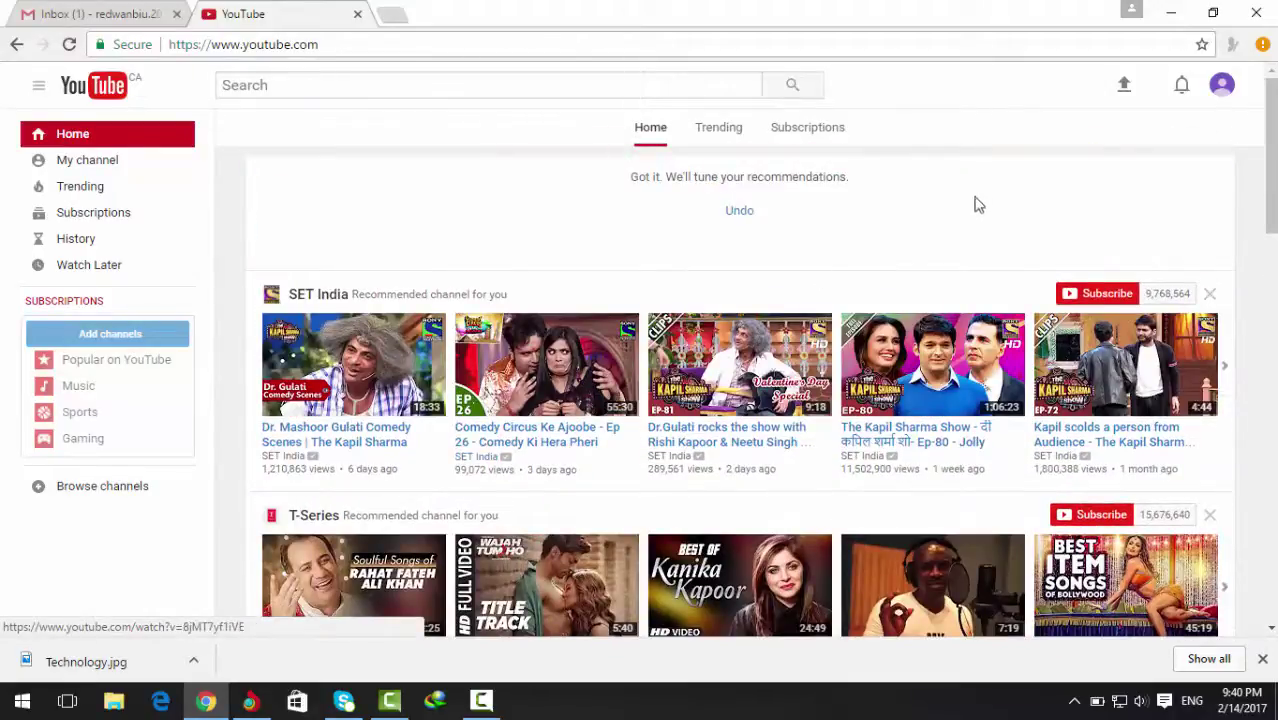
- Open the YouTube settings of the signed-in account and review the account name in the overview
click(1222, 88)
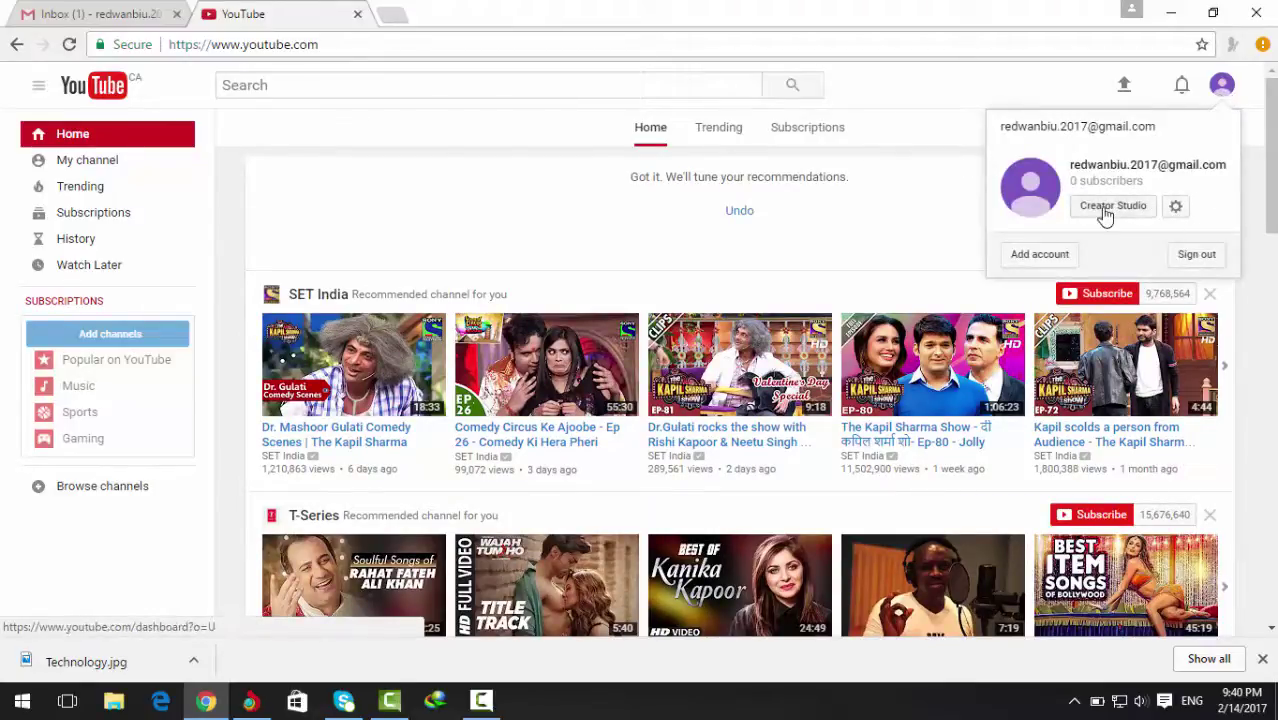
click(1012, 258)
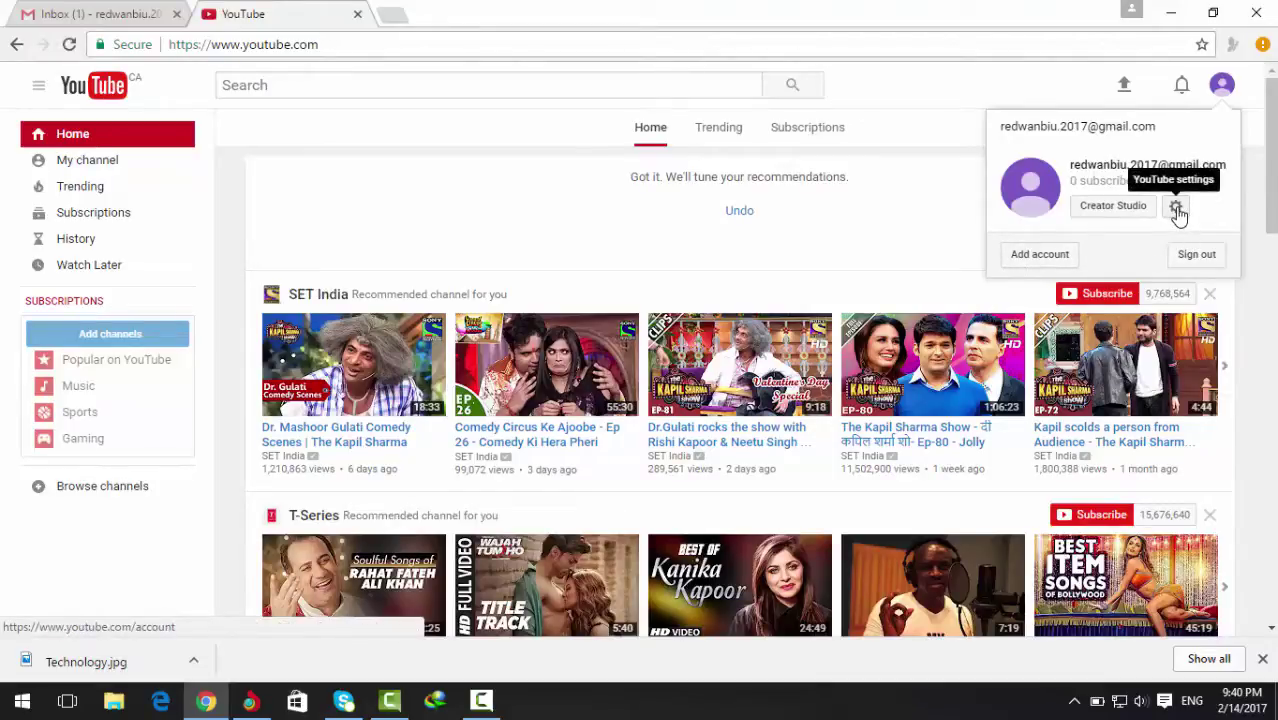
click(1177, 209)
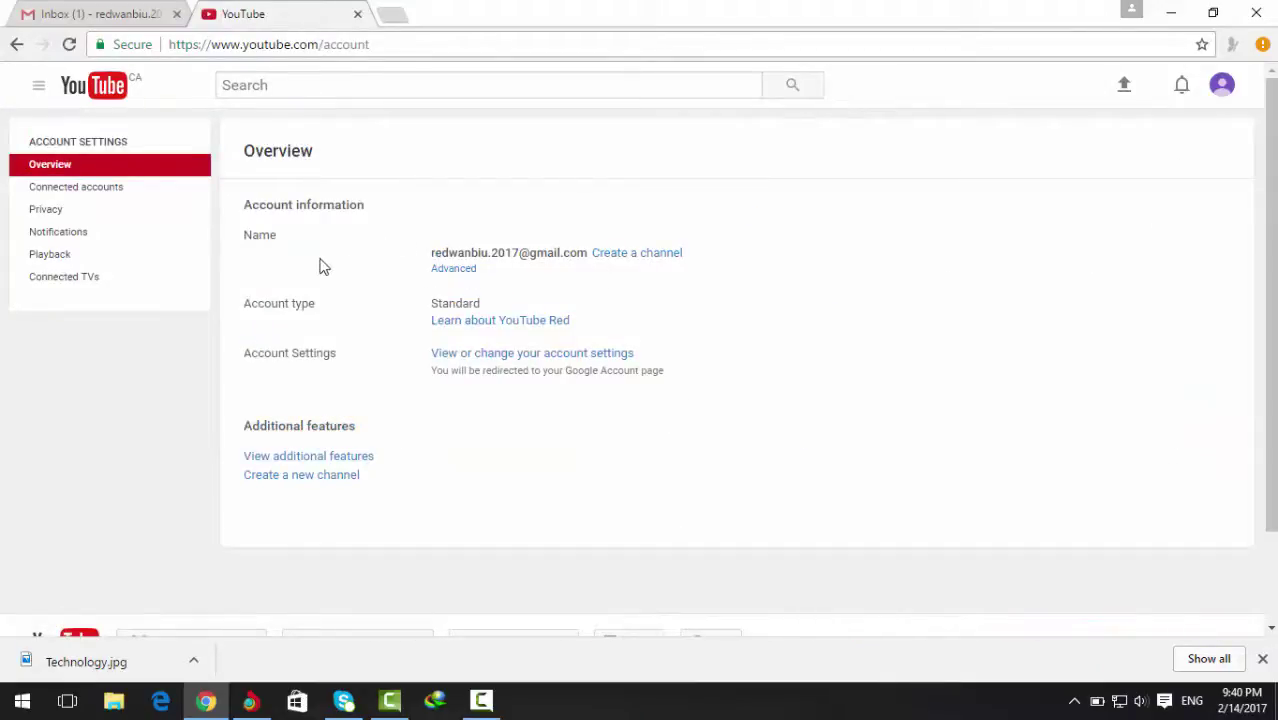
drag(431, 251, 610, 262)
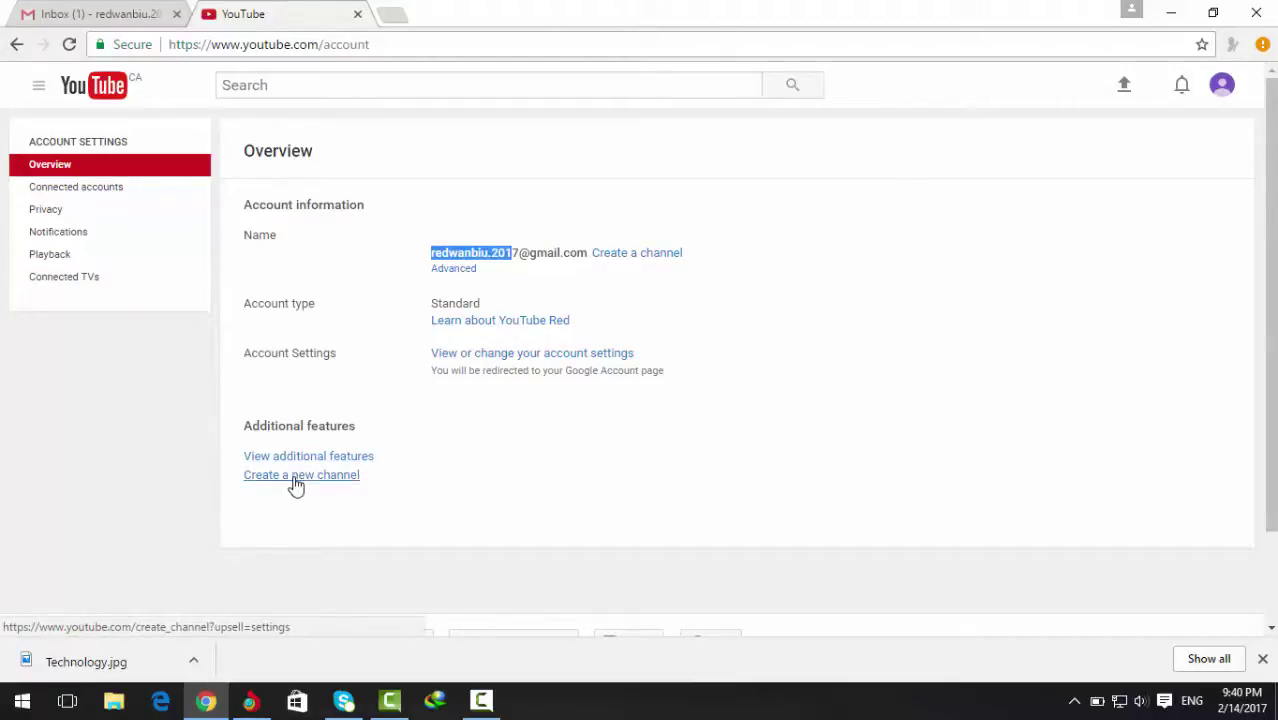
click(484, 458)
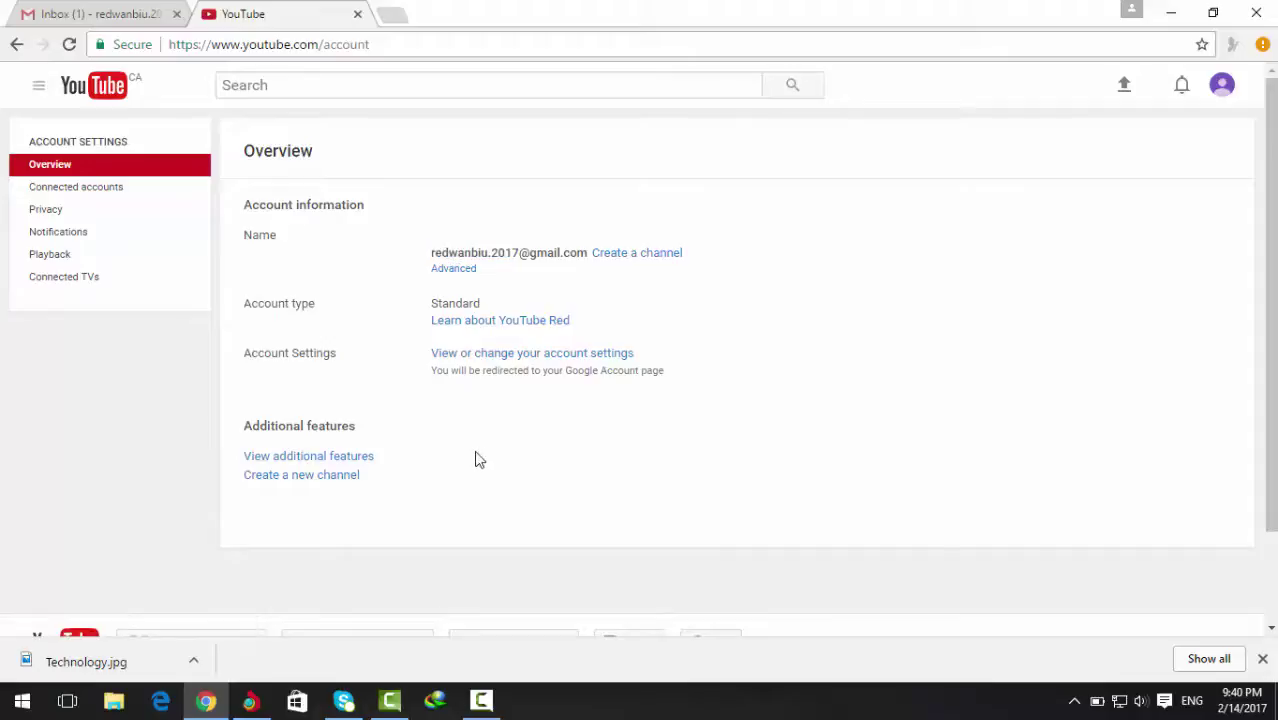
- Create a new channel with Jolonto as the first name and Mombati as the last name
click(286, 480)
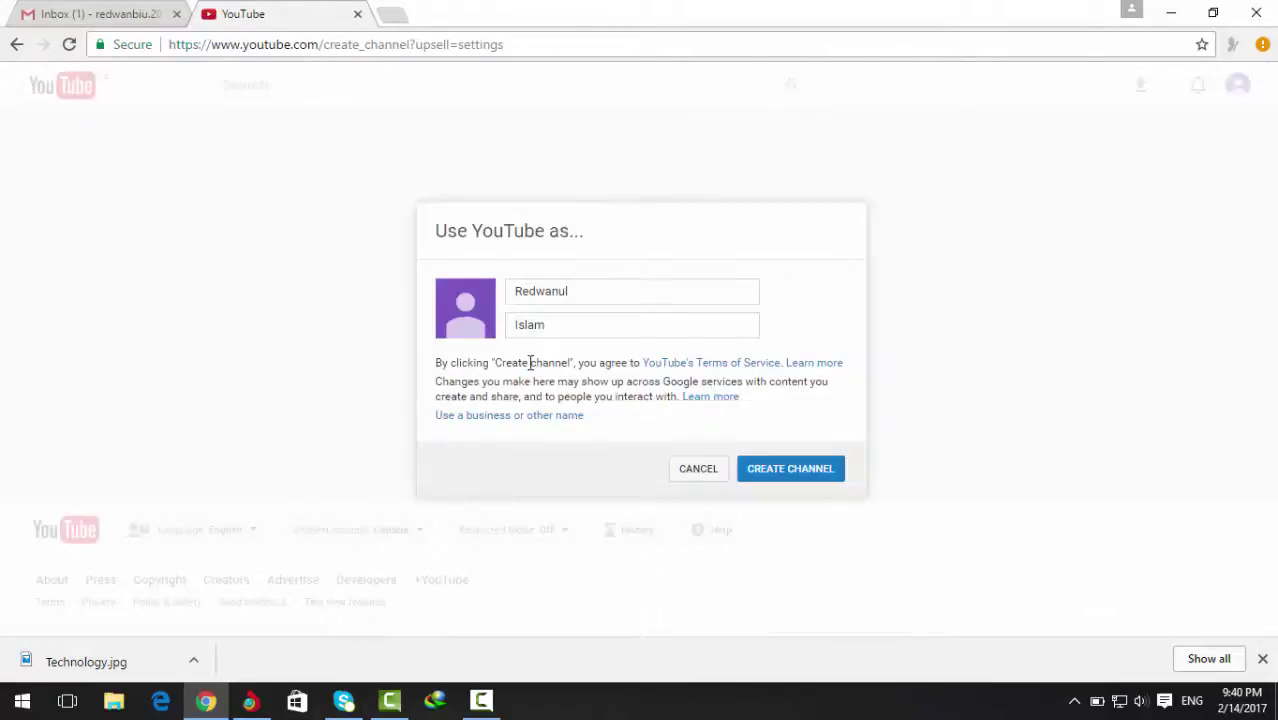
double_click(617, 292)
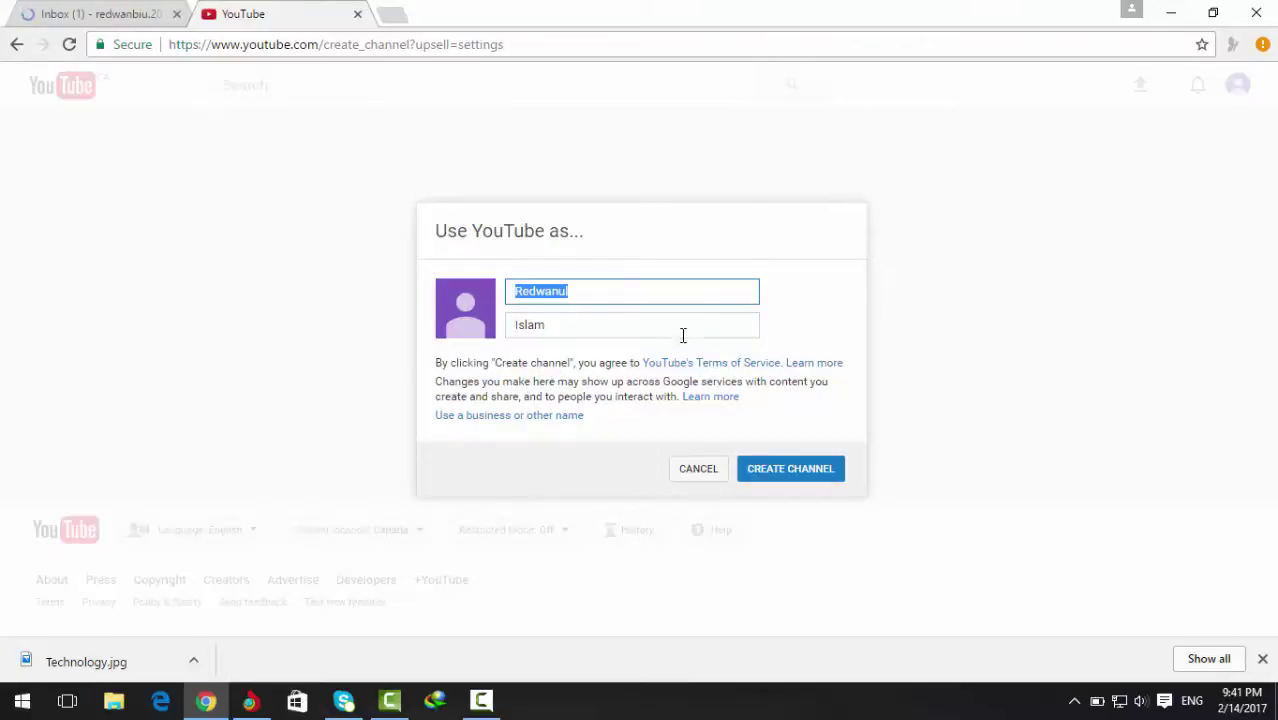
key(BackSpace)
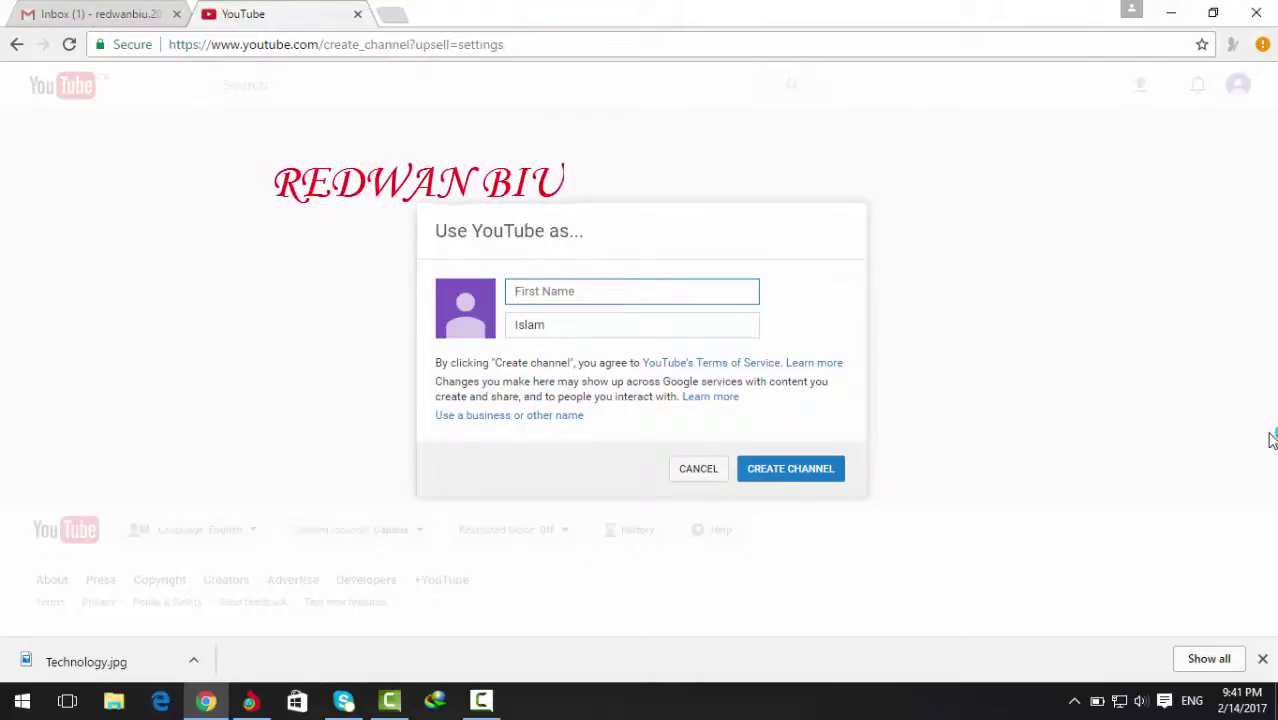
text(Jolonto)
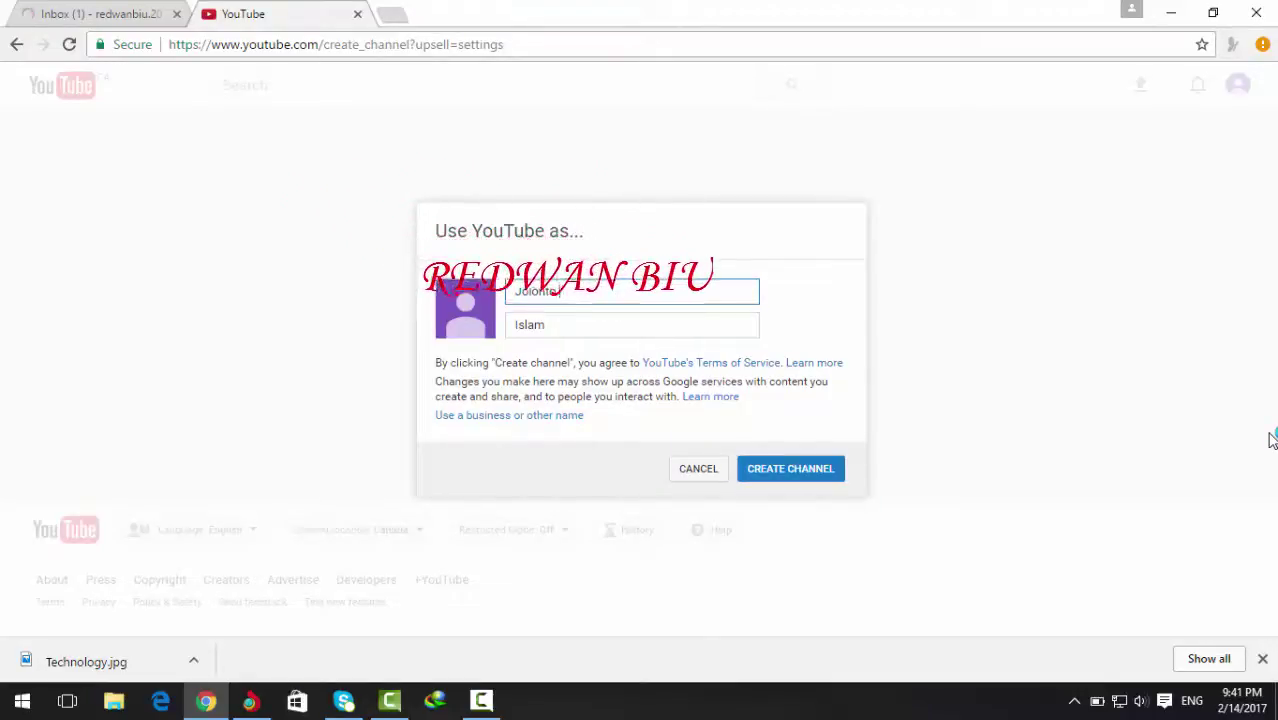
key(Tab)
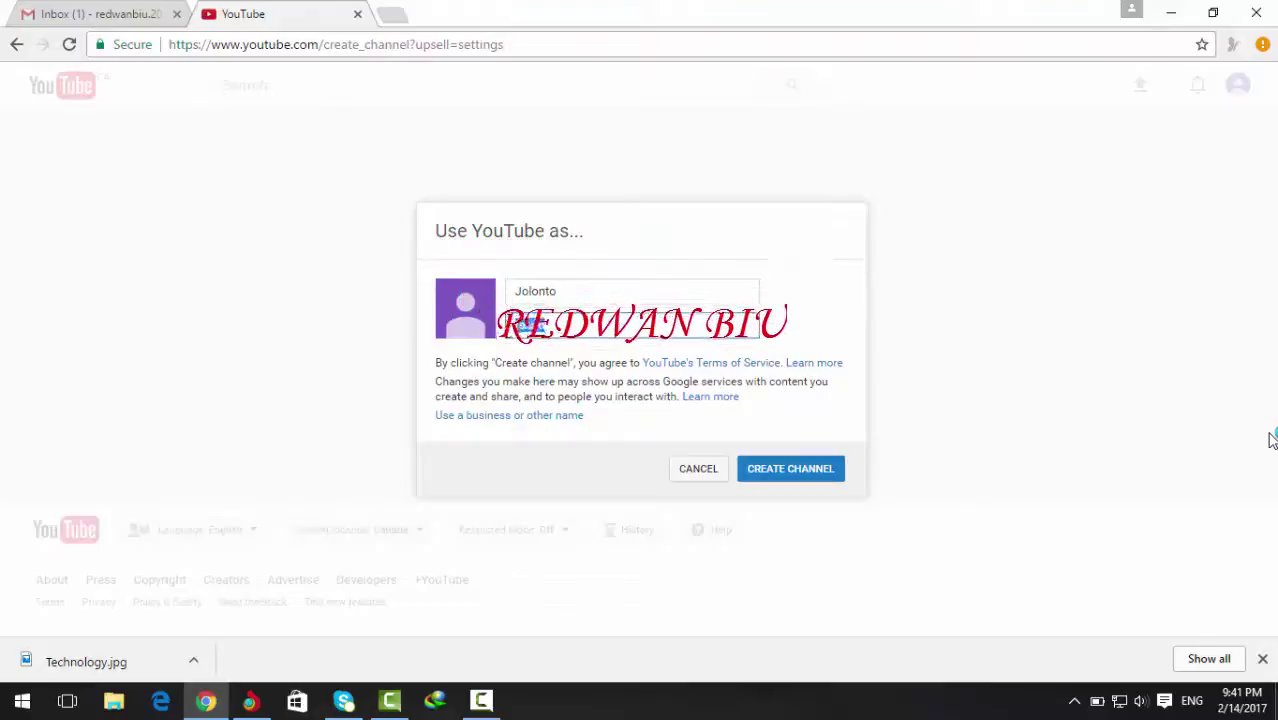
text(Momb)
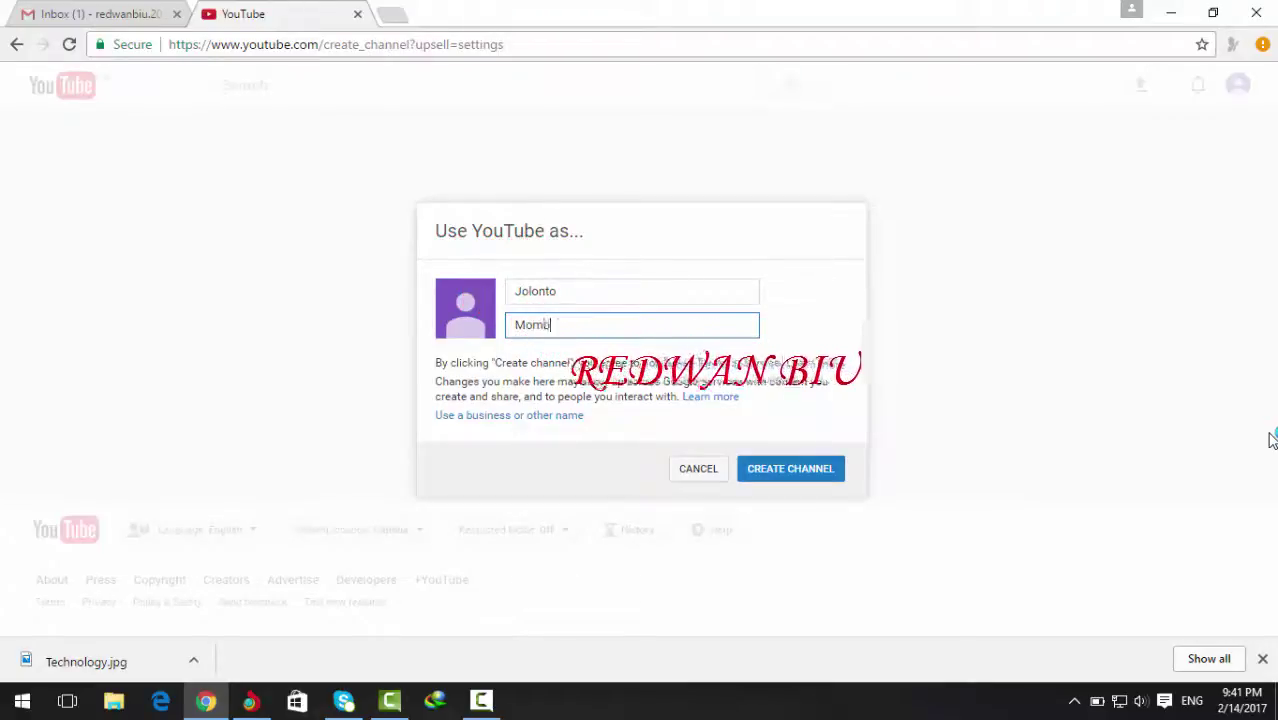
text(ati)
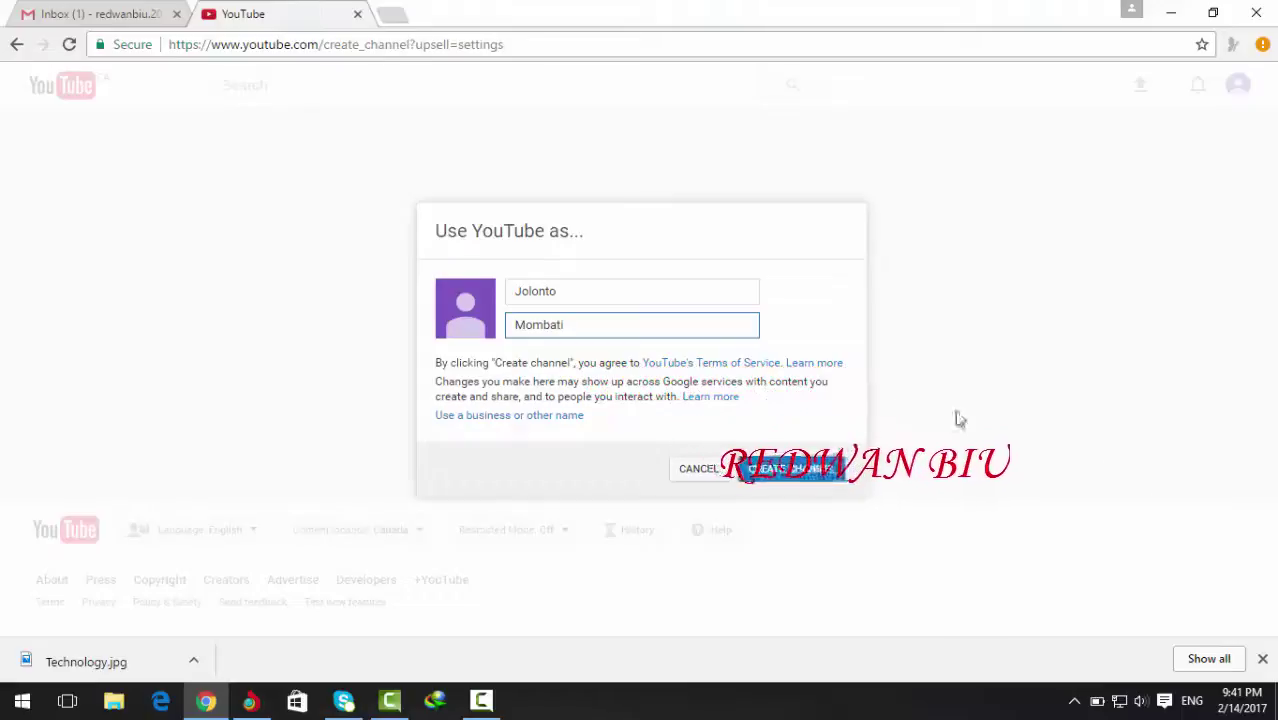
click(622, 303)
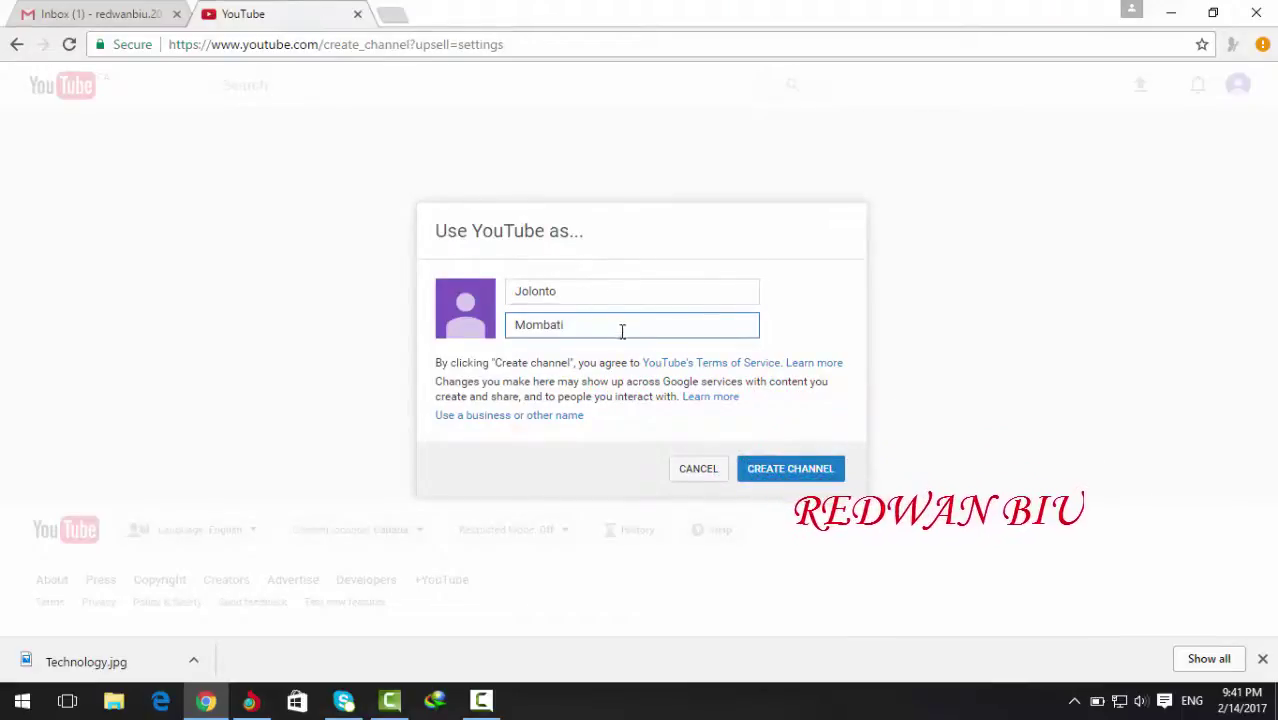
click(773, 469)
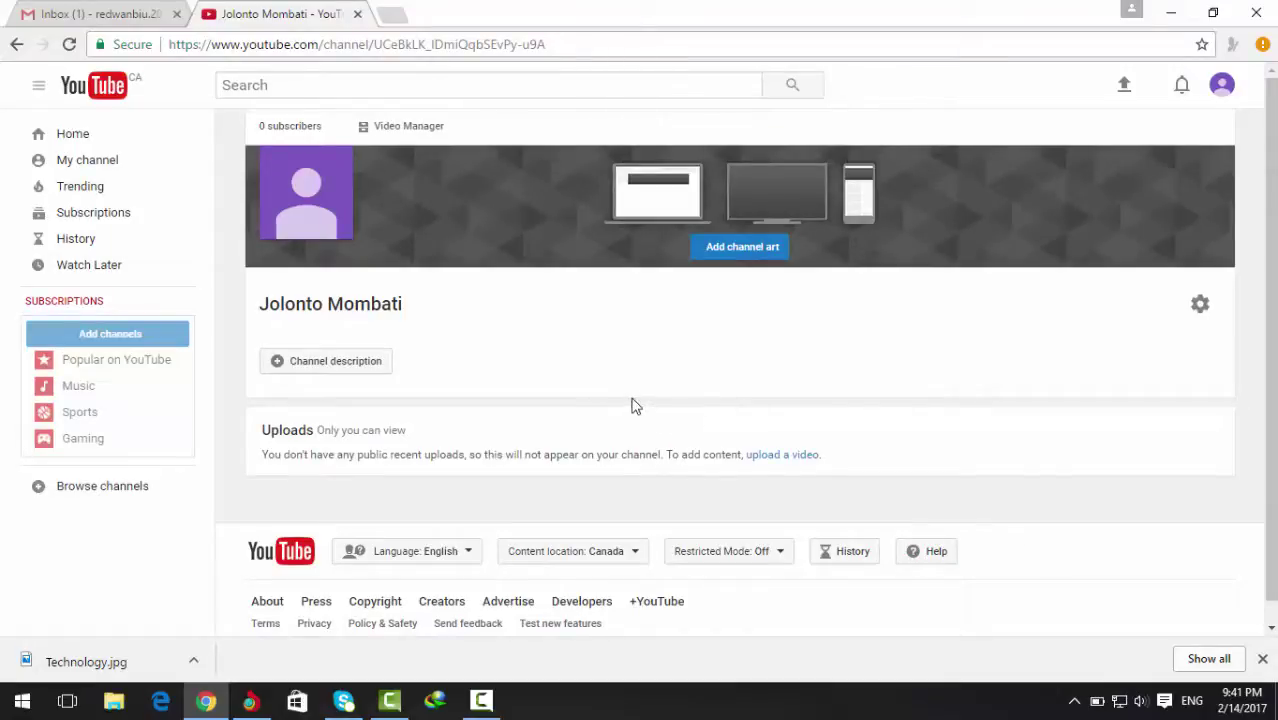
scroll(633, 405, down, 1)
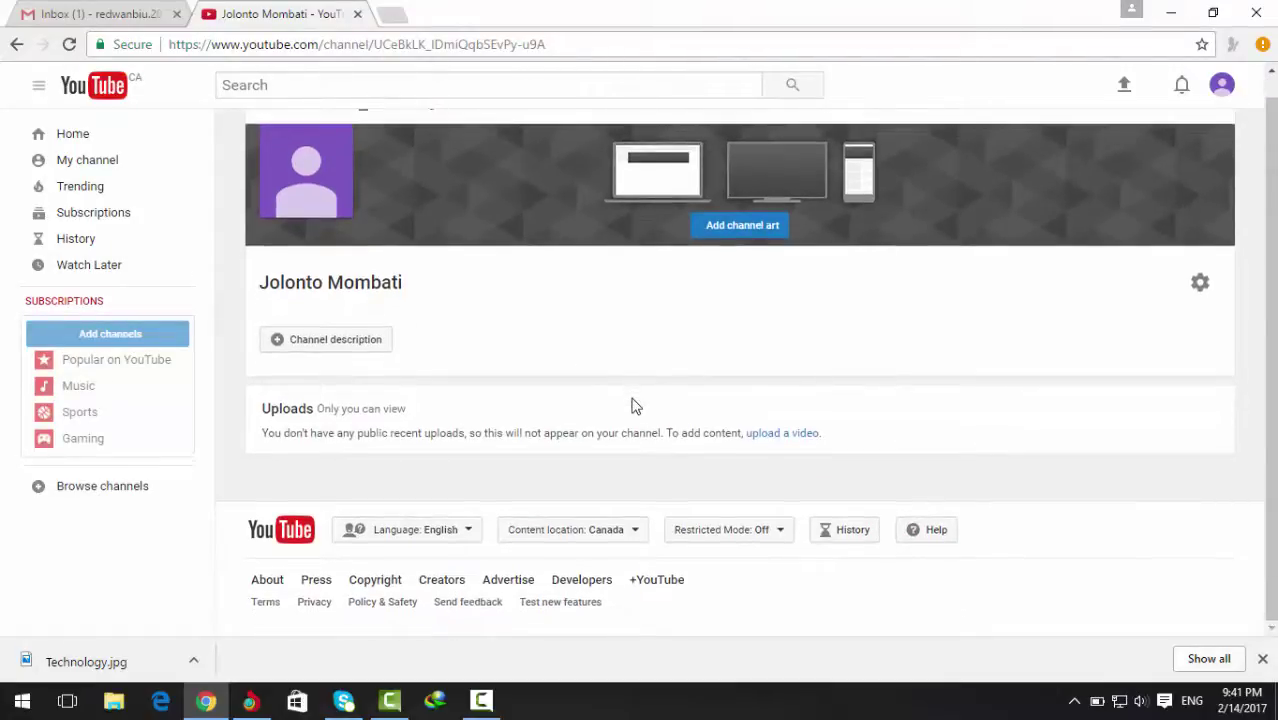
scroll(633, 405, up, 1)
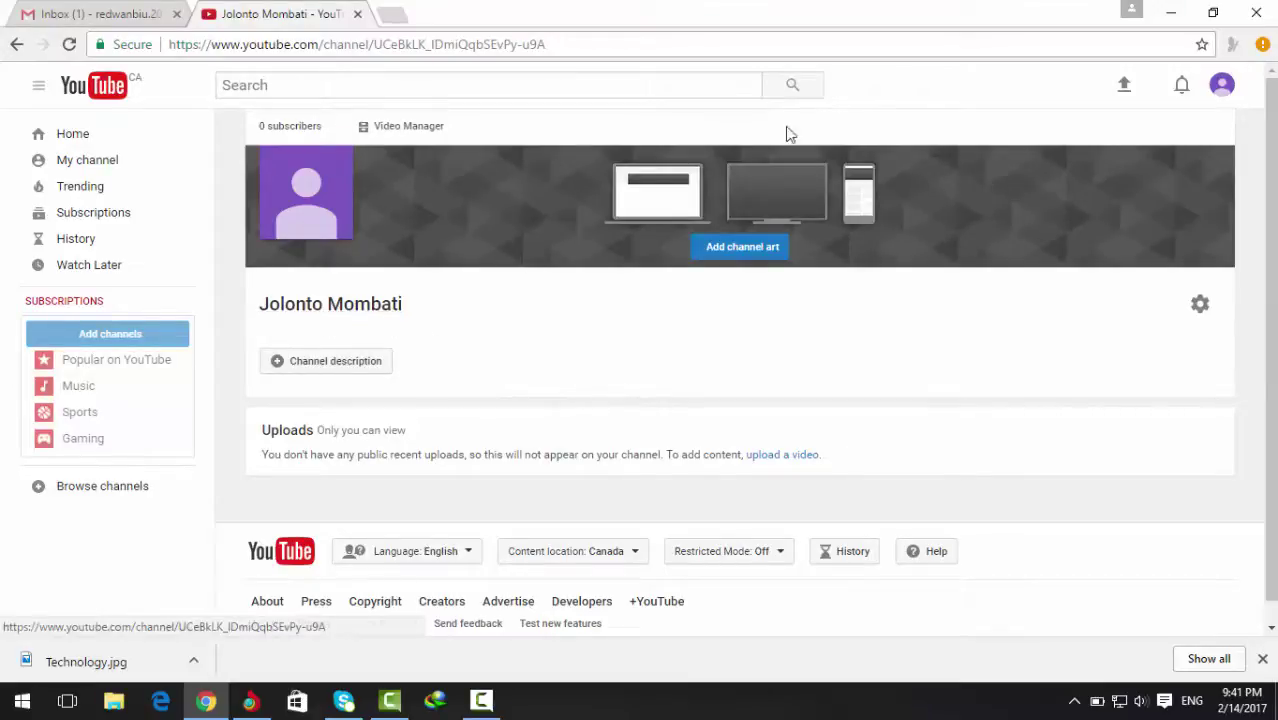
mouse_move(333, 172)
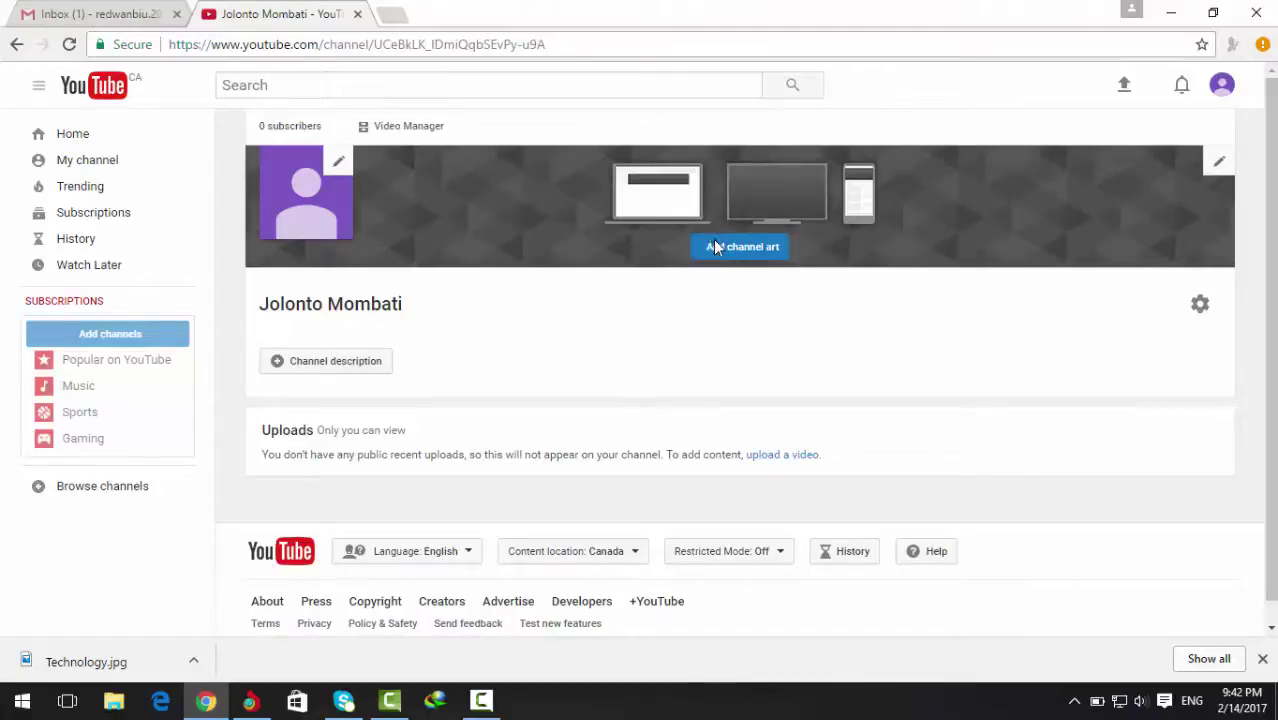
- Open the Google home page in a new browser tab
click(392, 16)
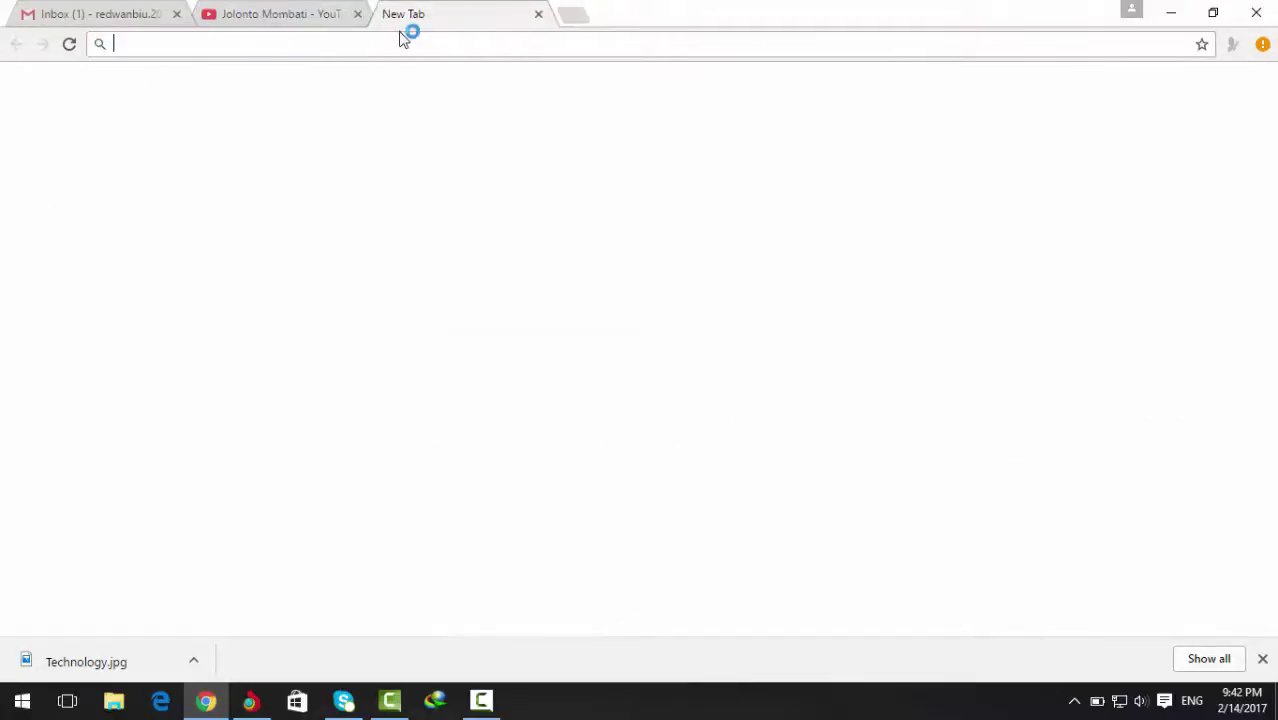
text(g)
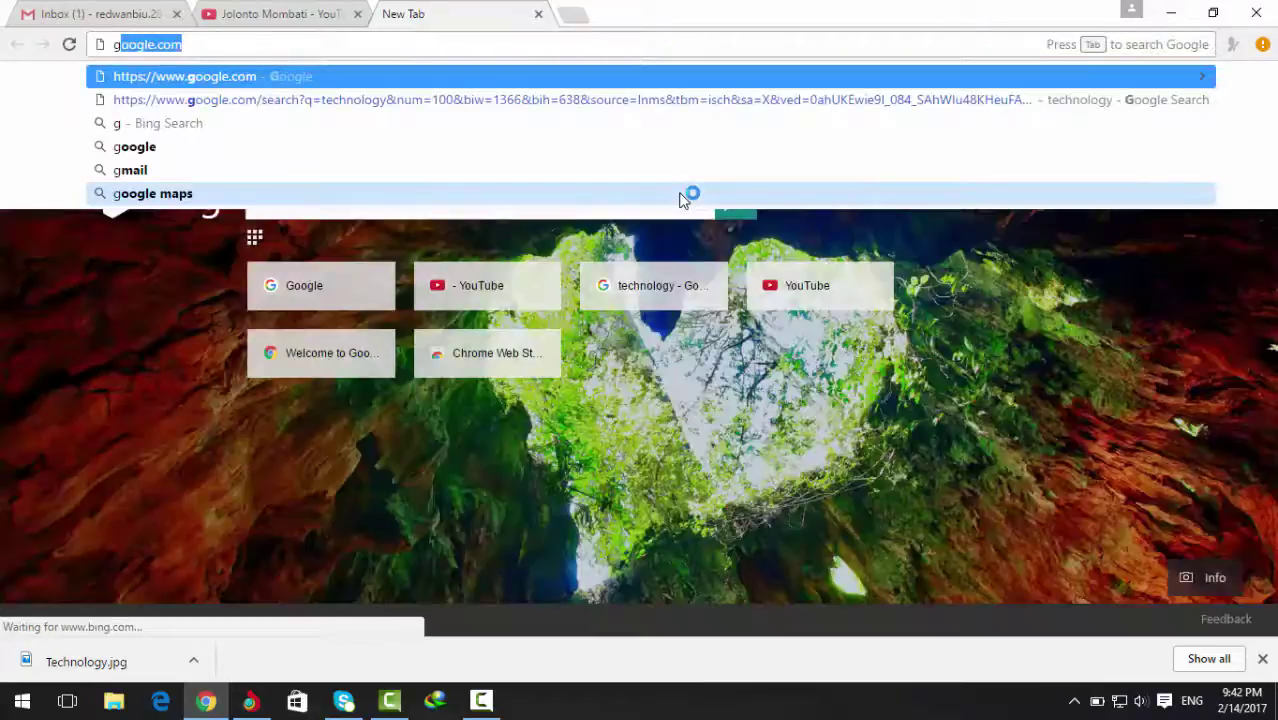
key(Return)
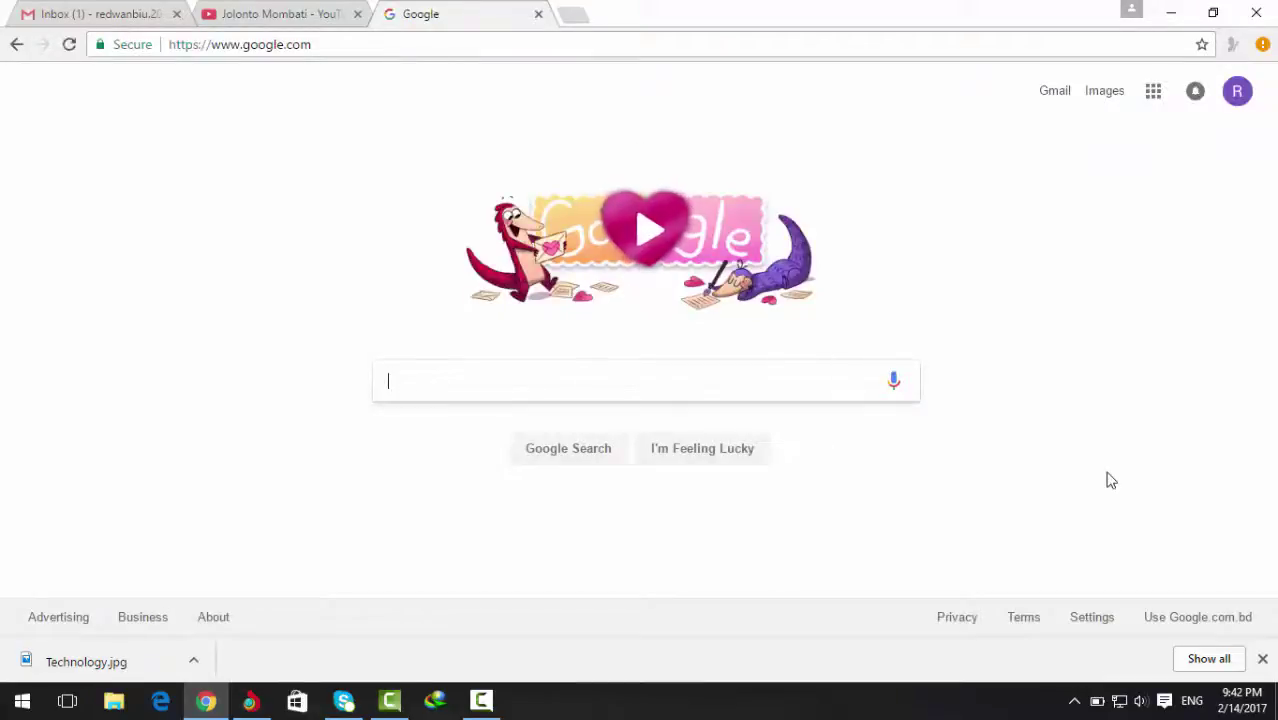
- Search Google for "youtube channel art" and show the image results
text(cha)
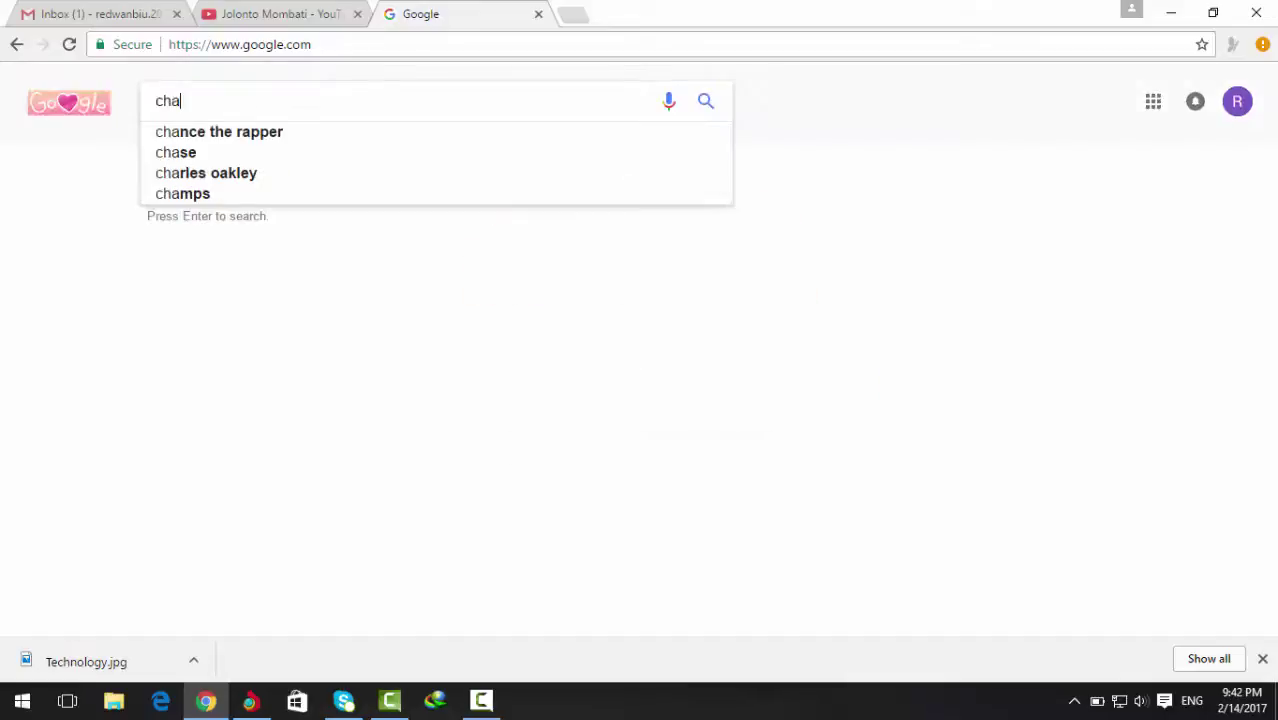
key(BackSpace)
key(BackSpace)
key(BackSpace)
text(youu)
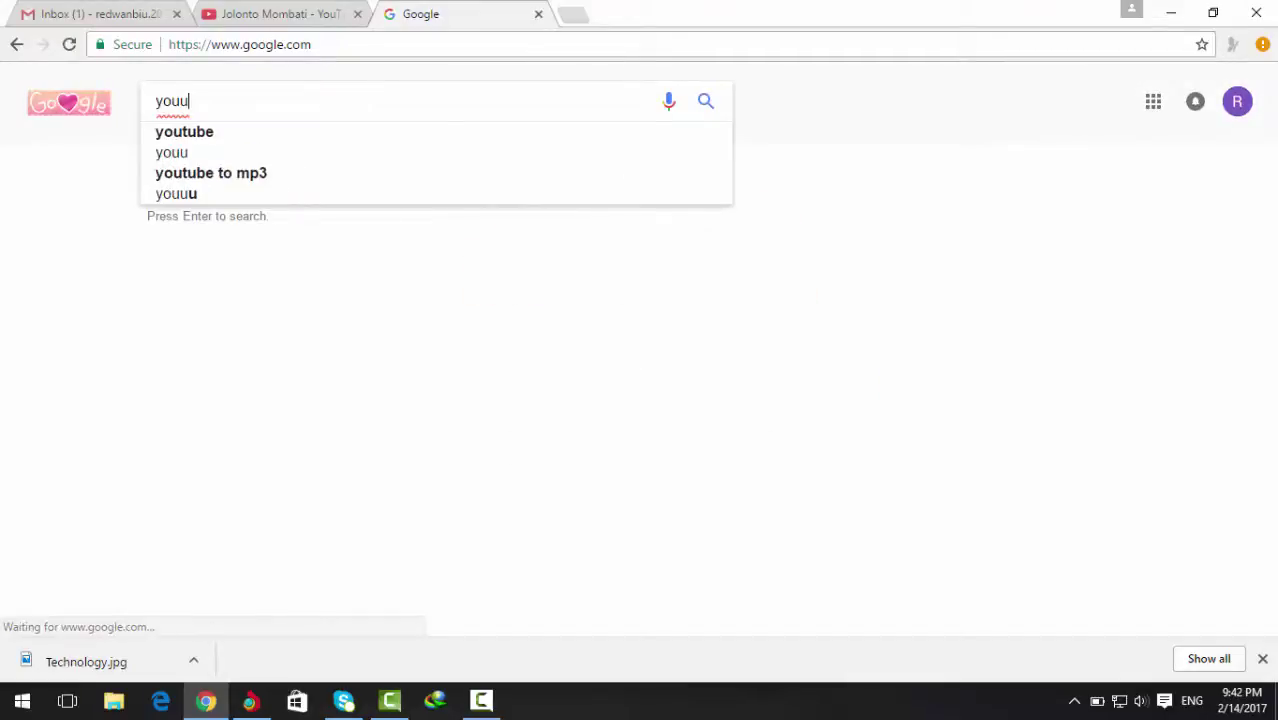
key(BackSpace)
text(tube )
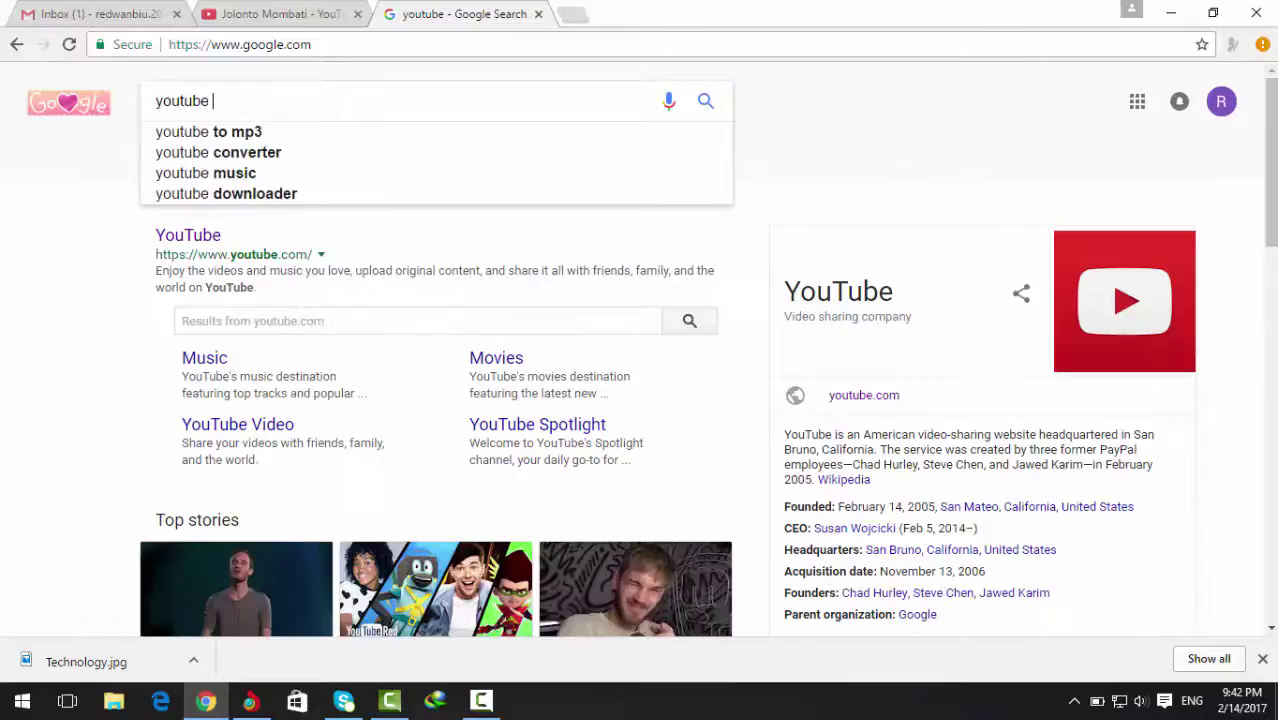
text(cha)
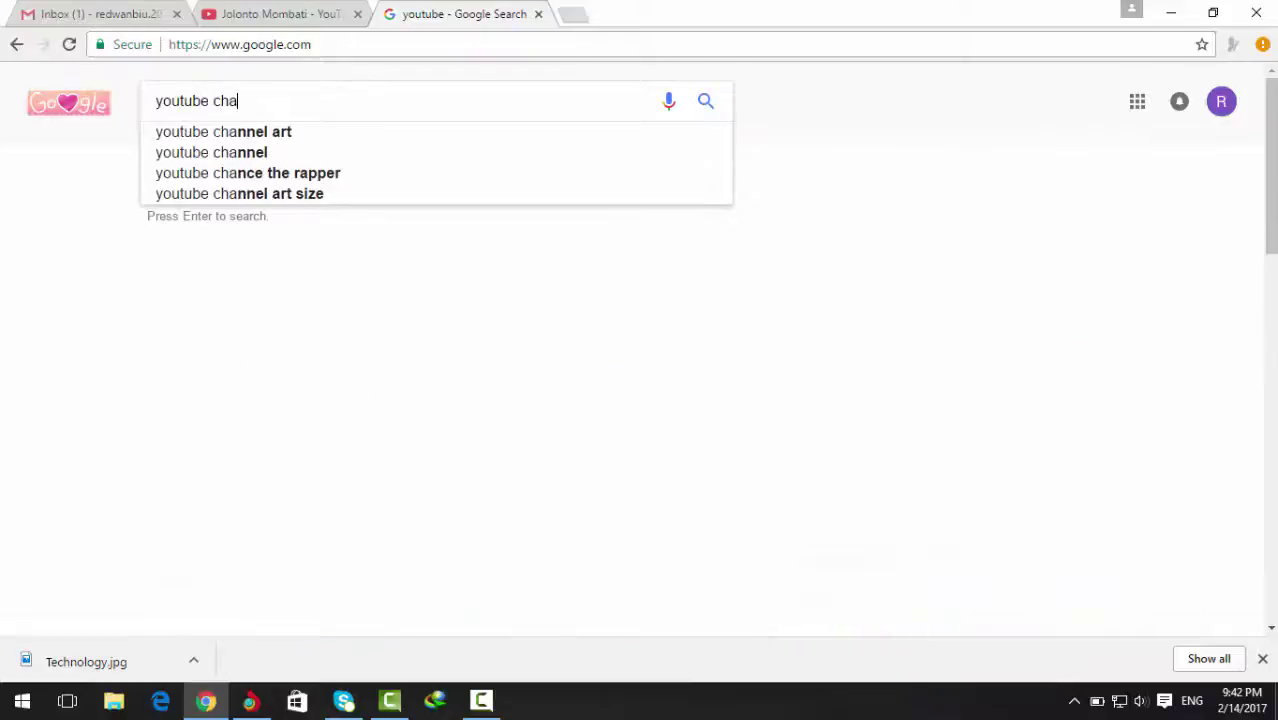
text(nnel art)
key(Return)
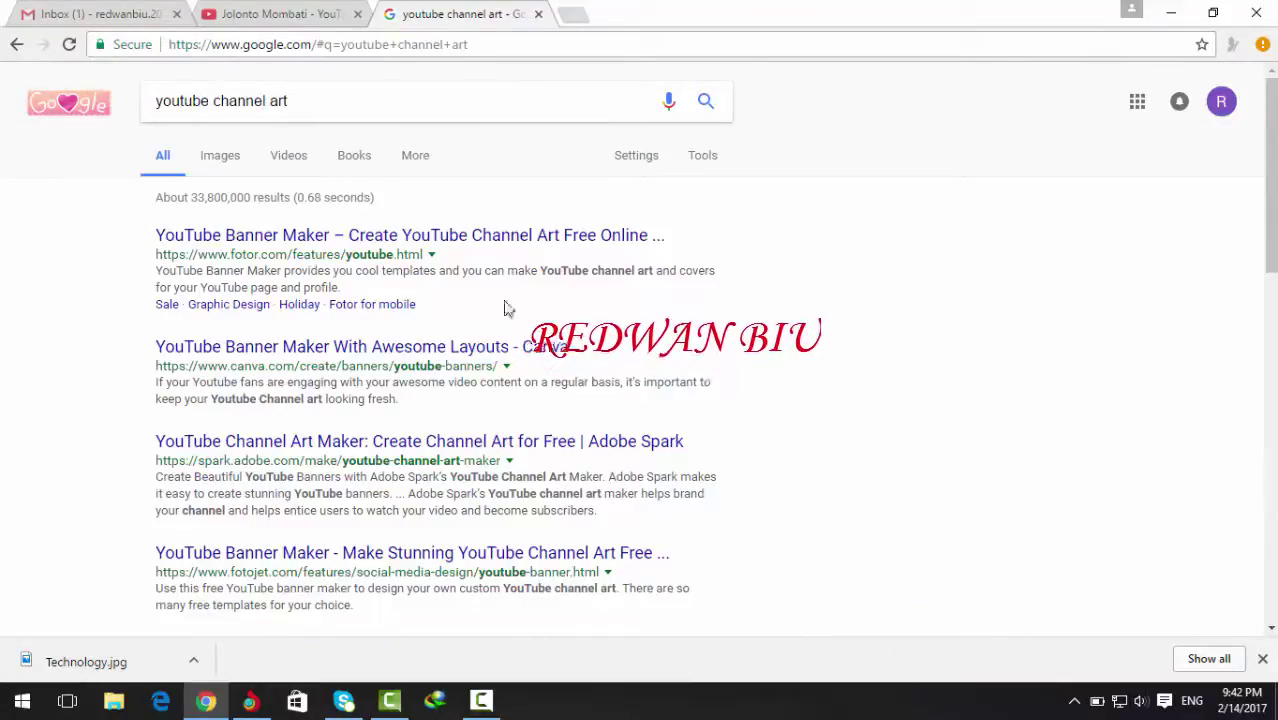
click(220, 158)
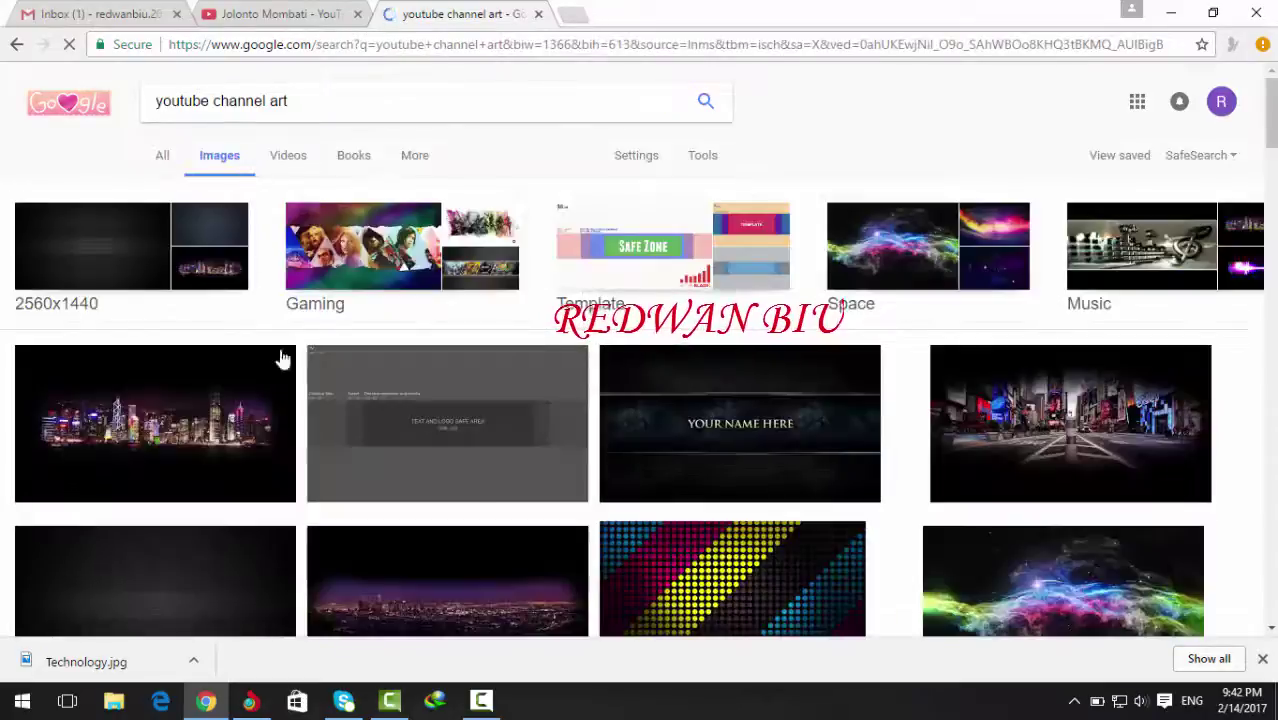
- Preview the grey channel art template with the text and logo safe area, and browse more banner images
scroll(548, 418, down, 1)
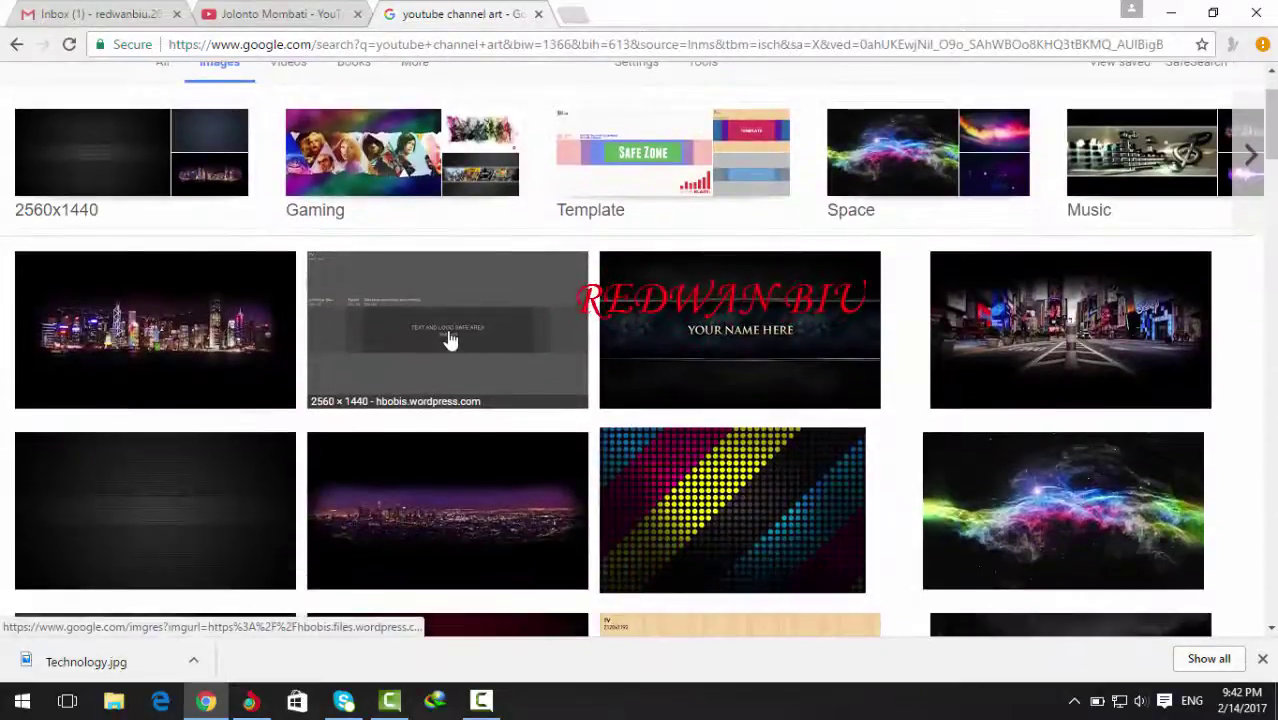
click(555, 395)
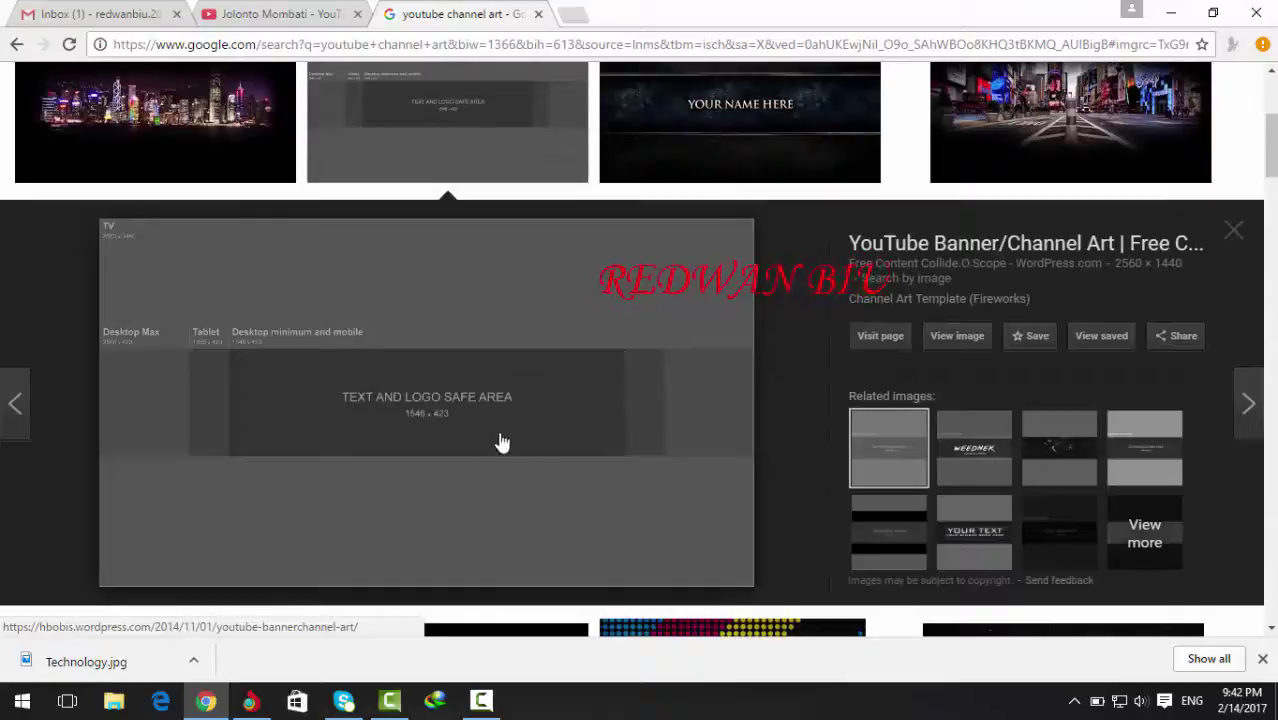
click(397, 431)
scroll(398, 437, down, 5)
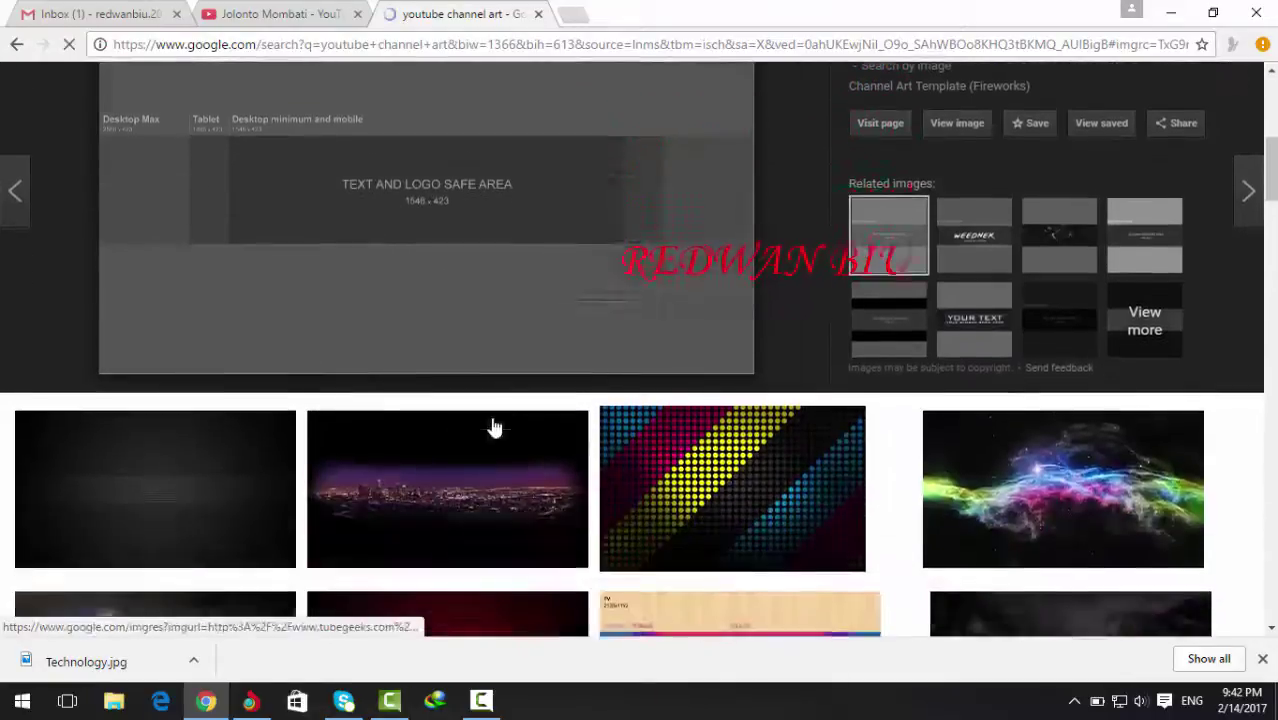
scroll(700, 430, down, 1)
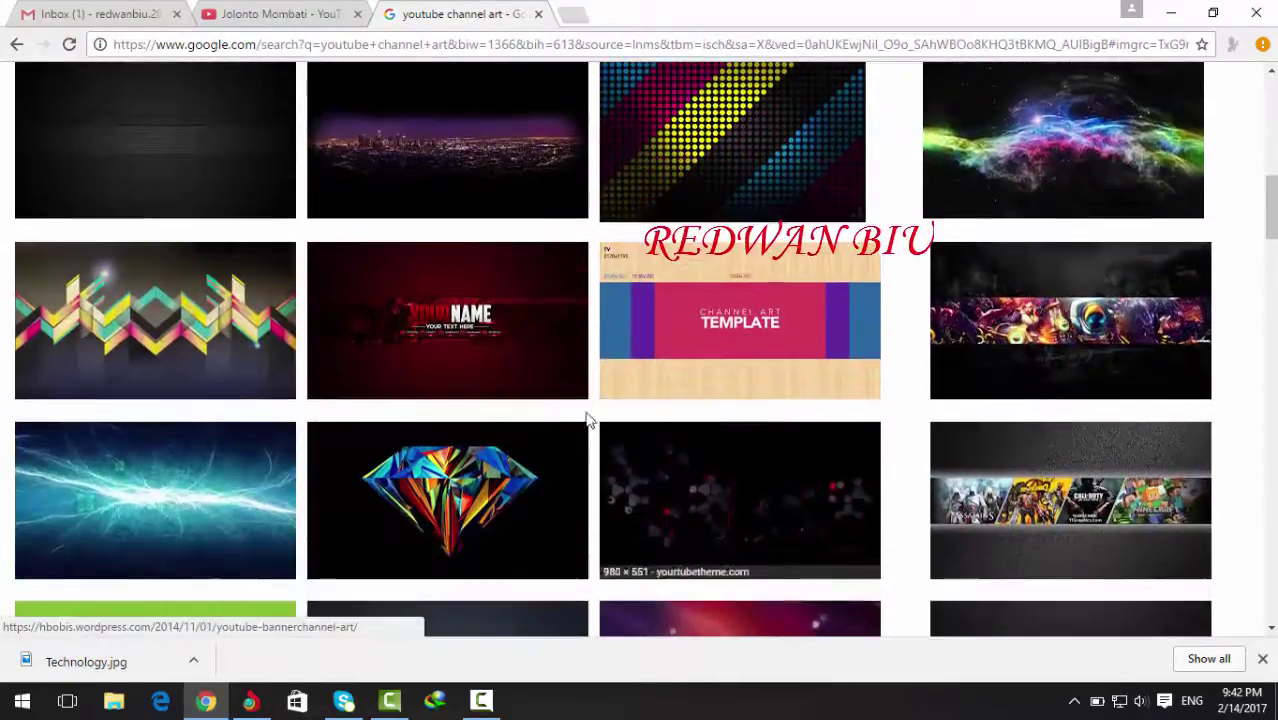
scroll(590, 415, down, 3)
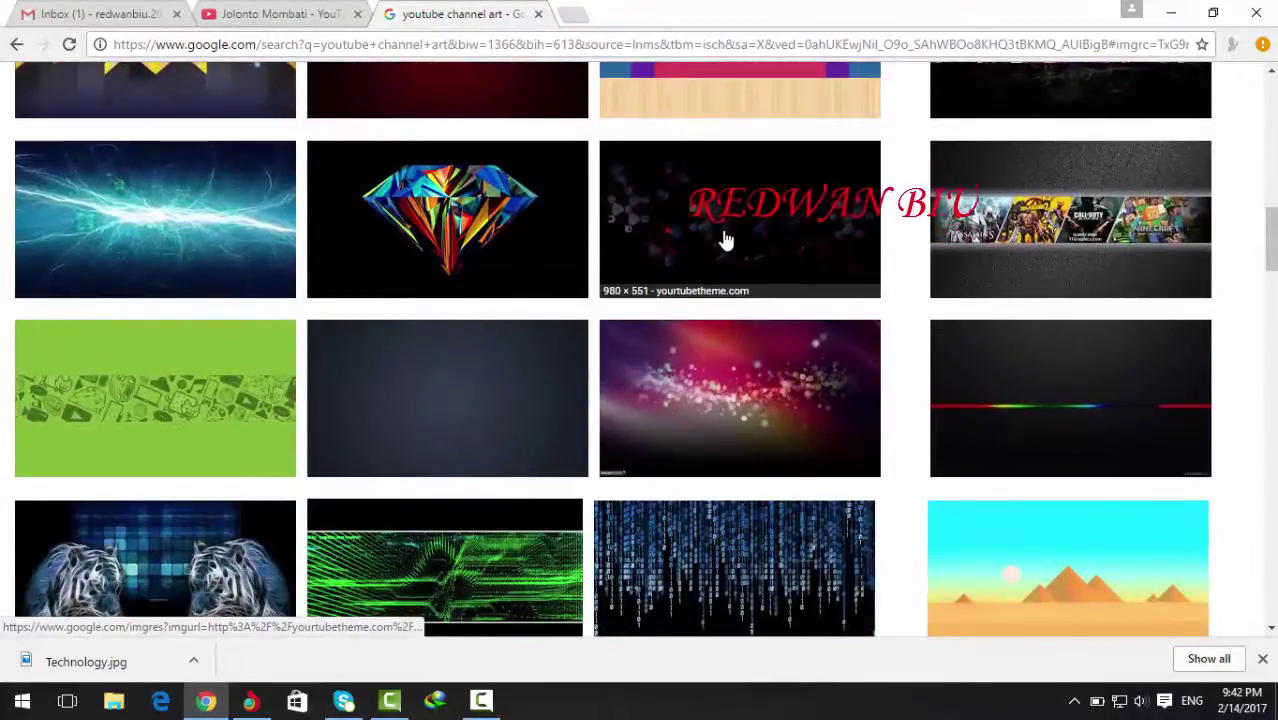
- Save the Mech Design YouTube Channel Art image to the Desktop as the JPEG mech-design-youtube-channel-art-post-image and close its preview
click(700, 252)
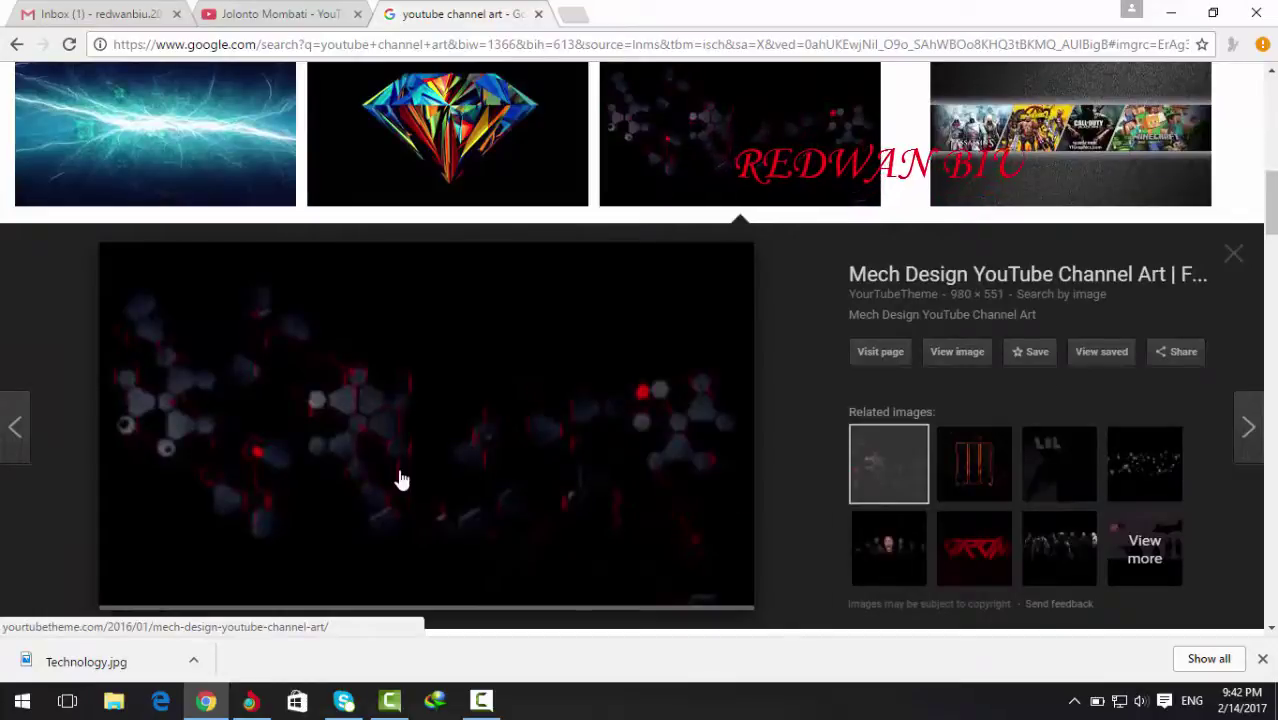
scroll(690, 442, down, 1)
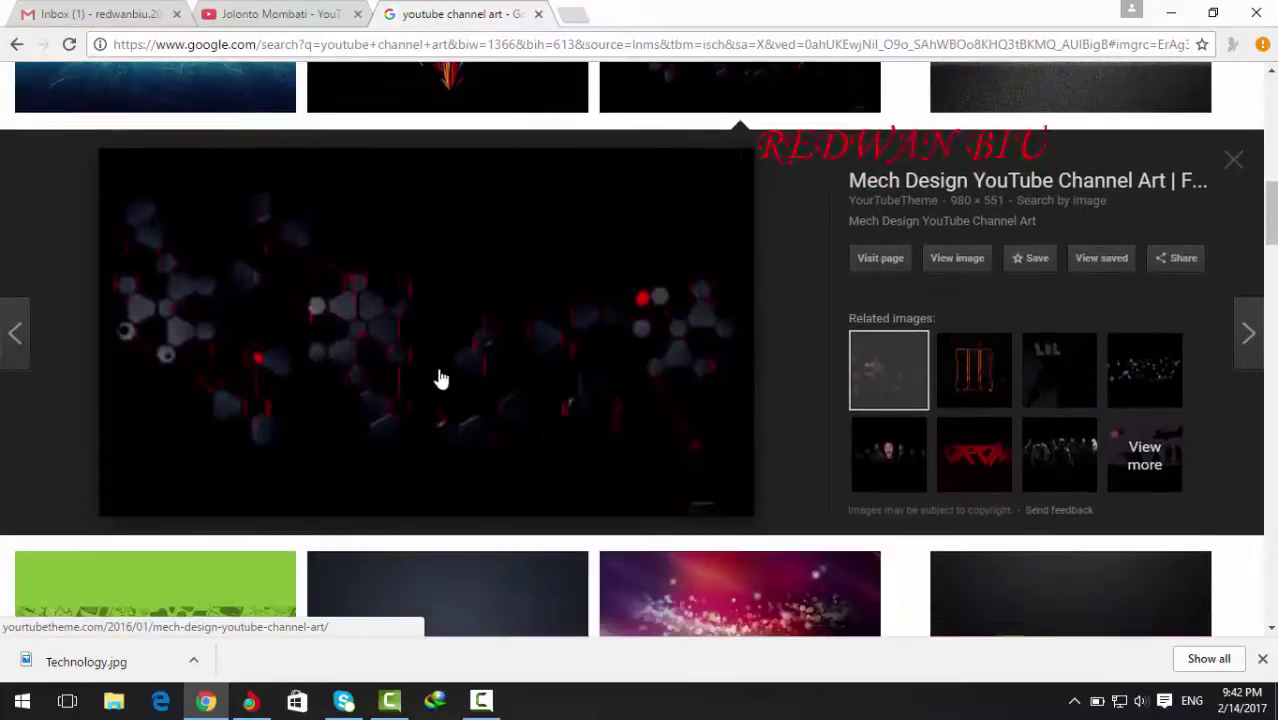
right_click(362, 334)
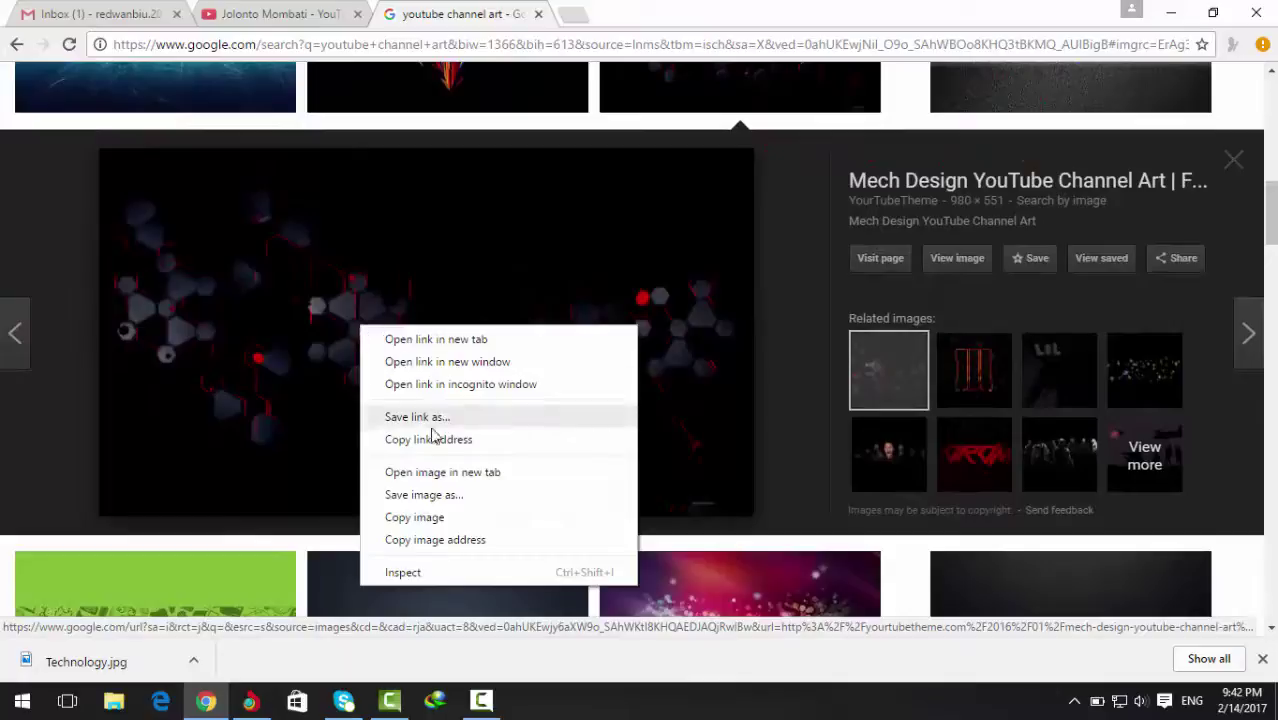
click(433, 494)
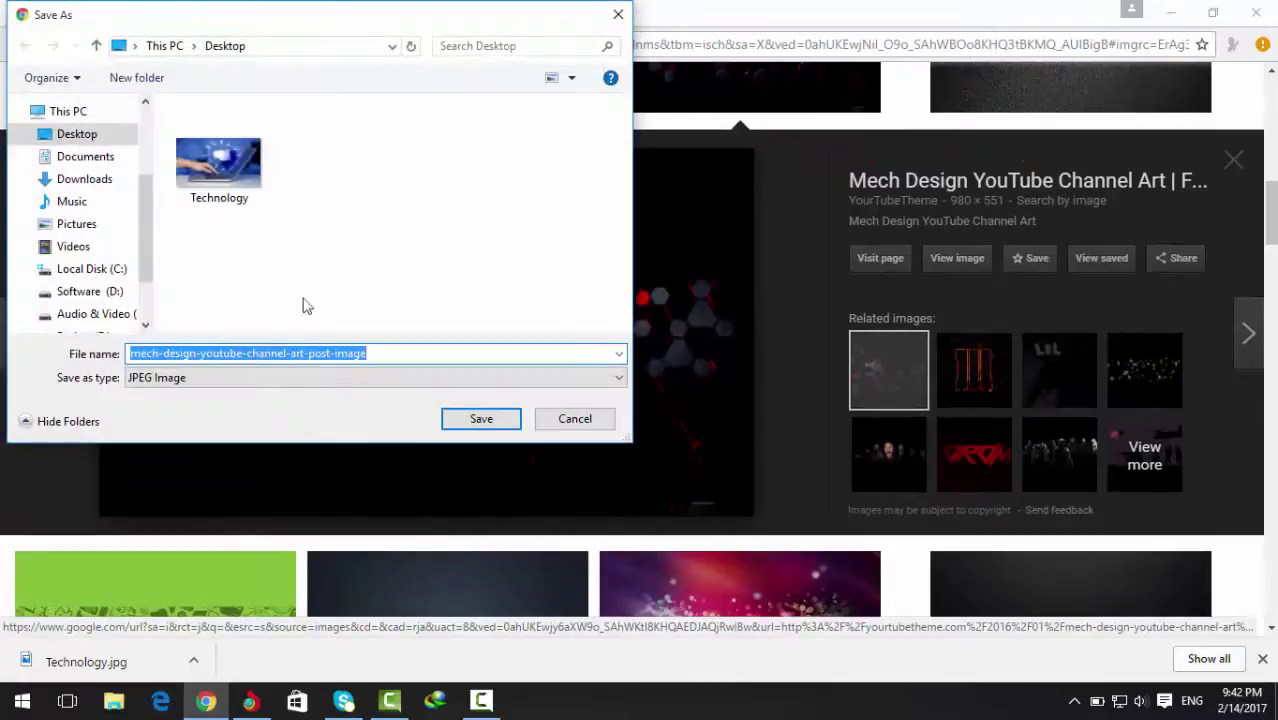
click(100, 142)
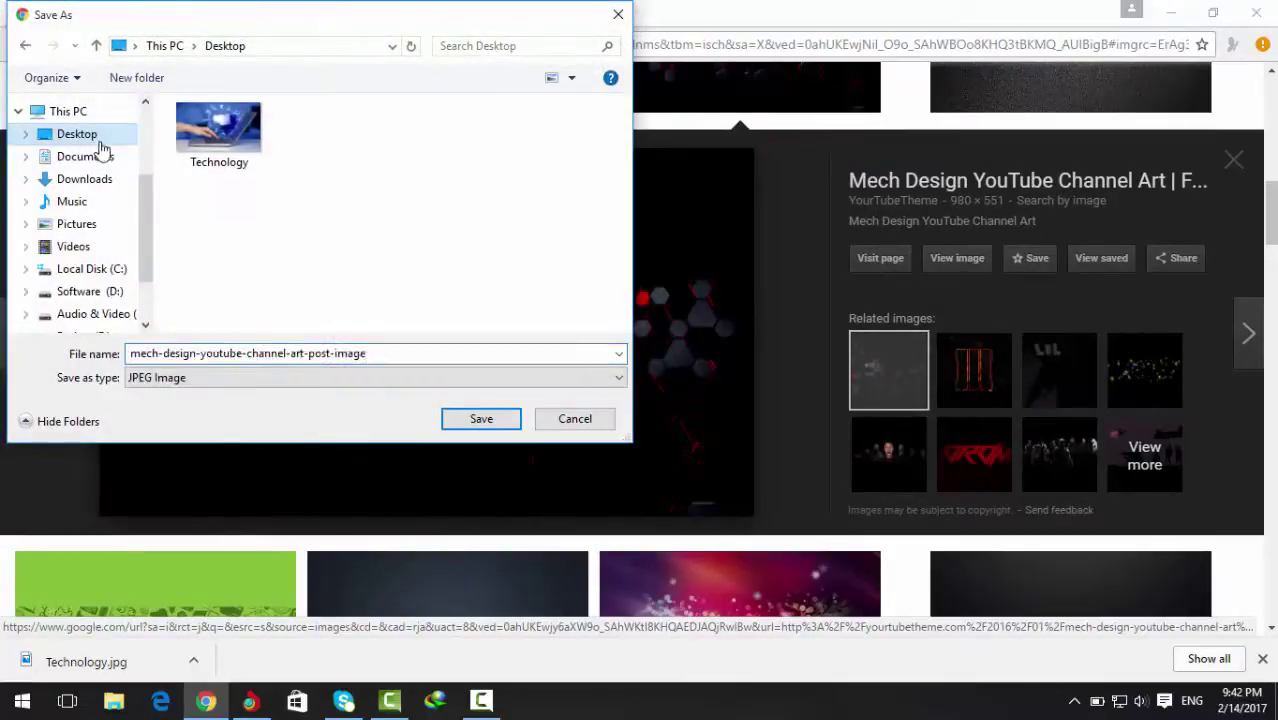
click(480, 419)
click(1234, 165)
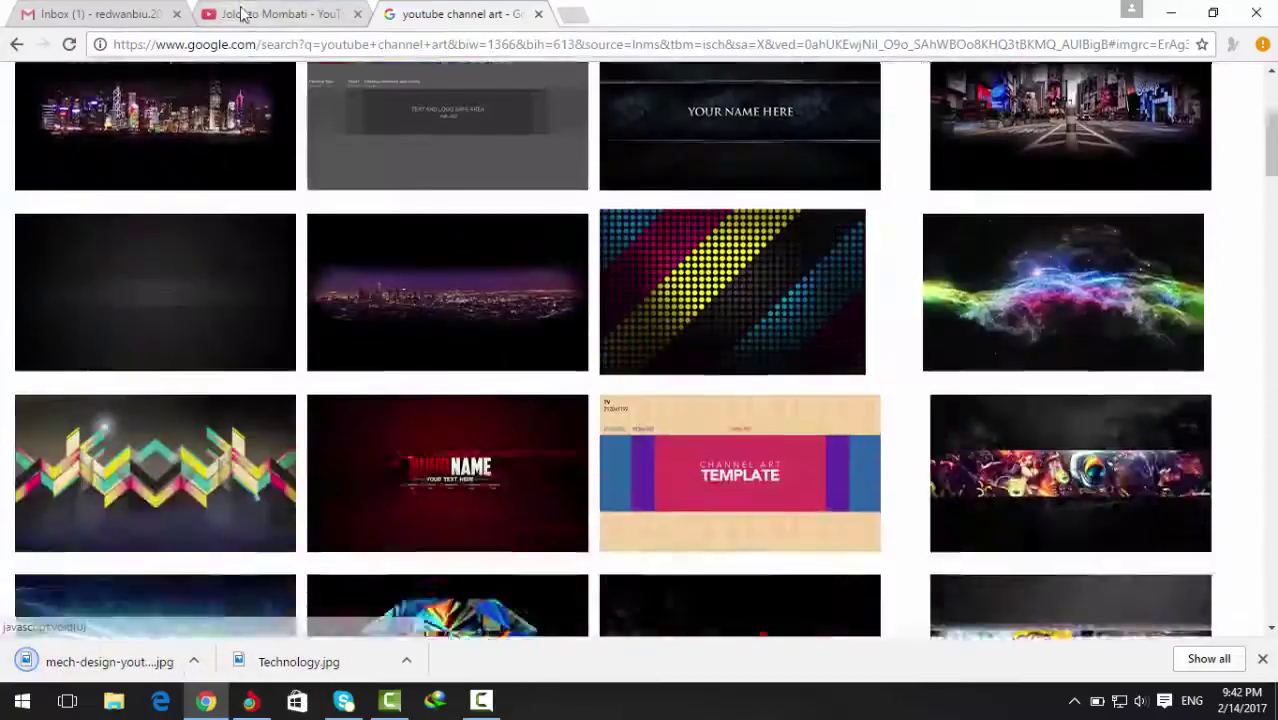
- Try to upload mech-design-youtube-channel-art-post-image from the Desktop as the new YouTube channel's art
click(285, 14)
click(742, 247)
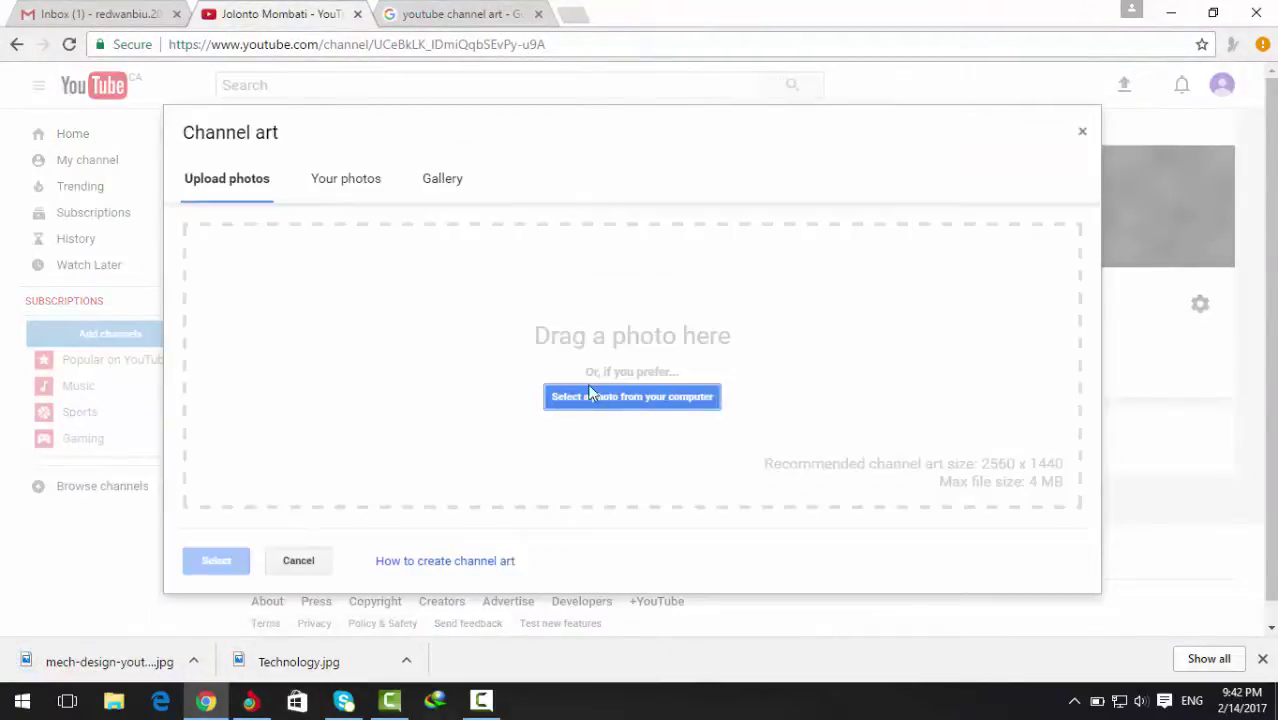
click(590, 395)
click(218, 175)
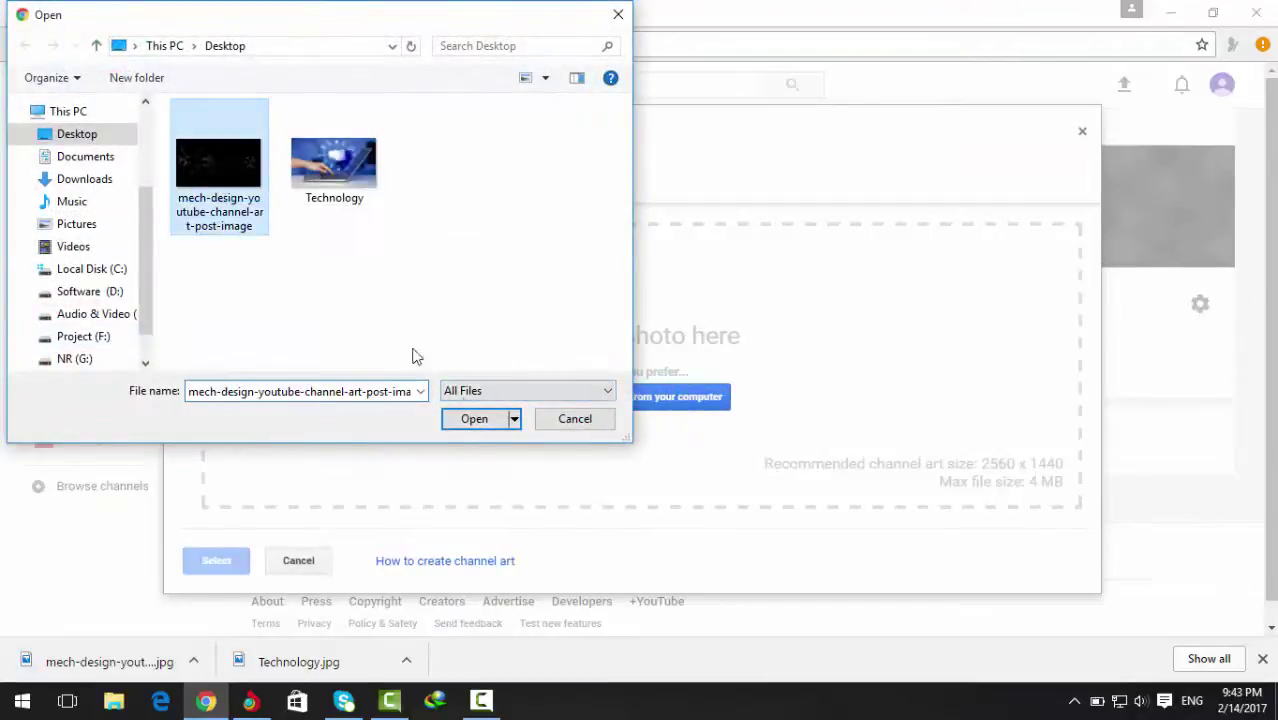
click(474, 419)
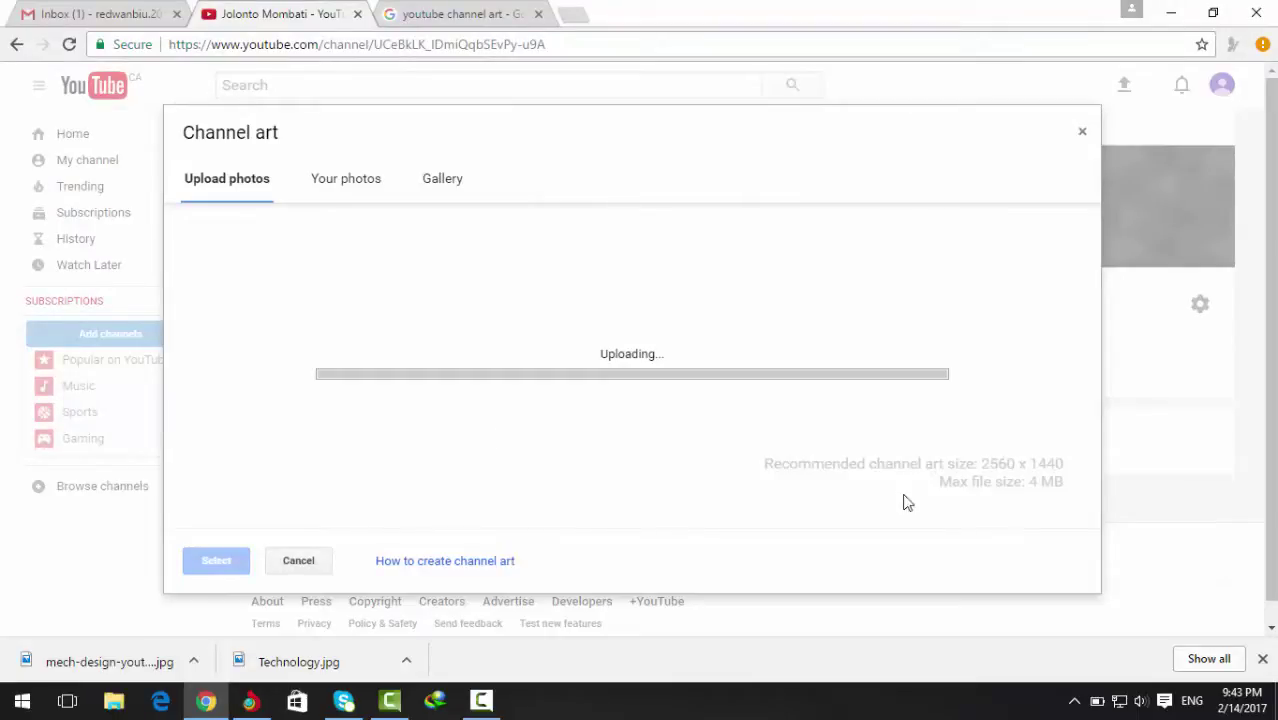
key(Escape)
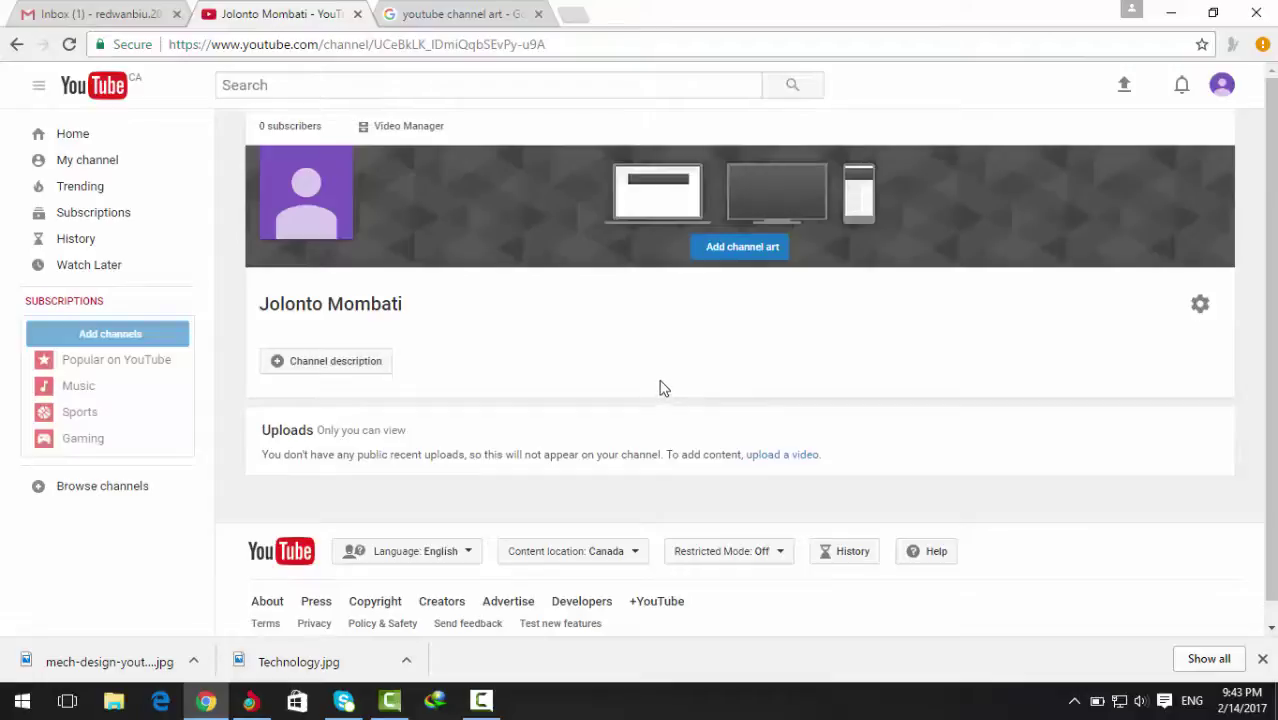
scroll(668, 382, down, 1)
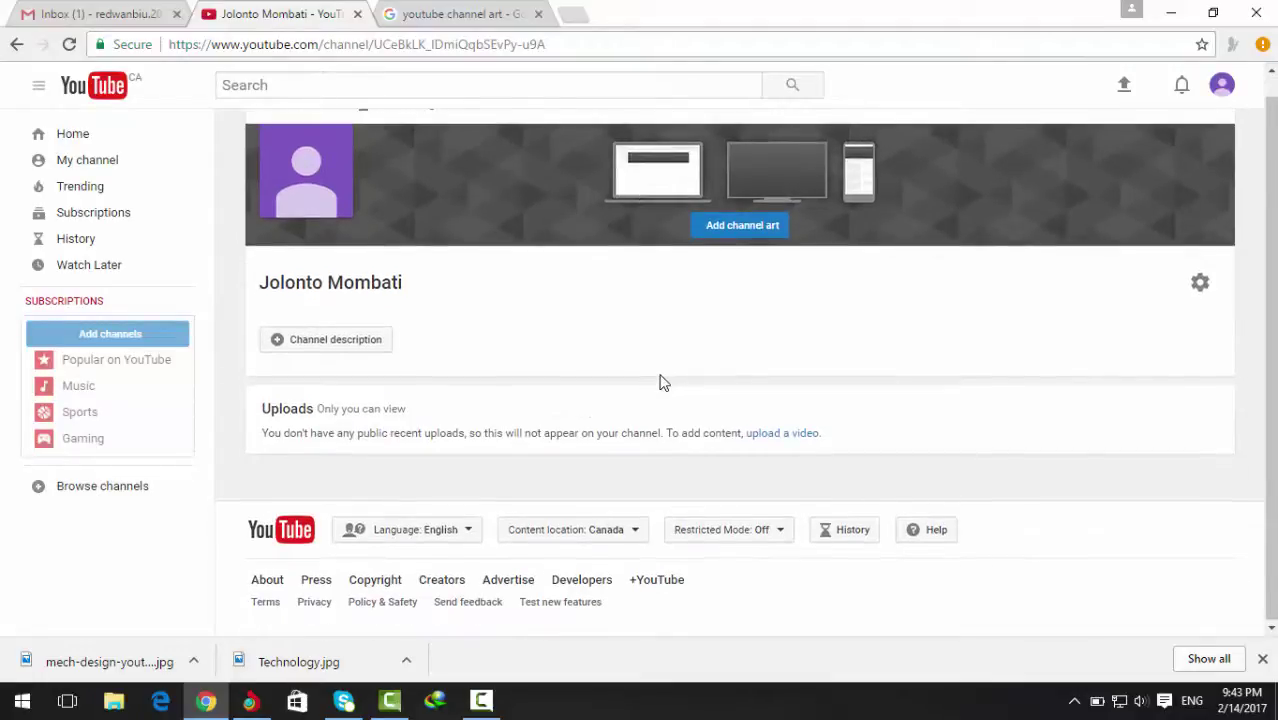
scroll(670, 385, up, 1)
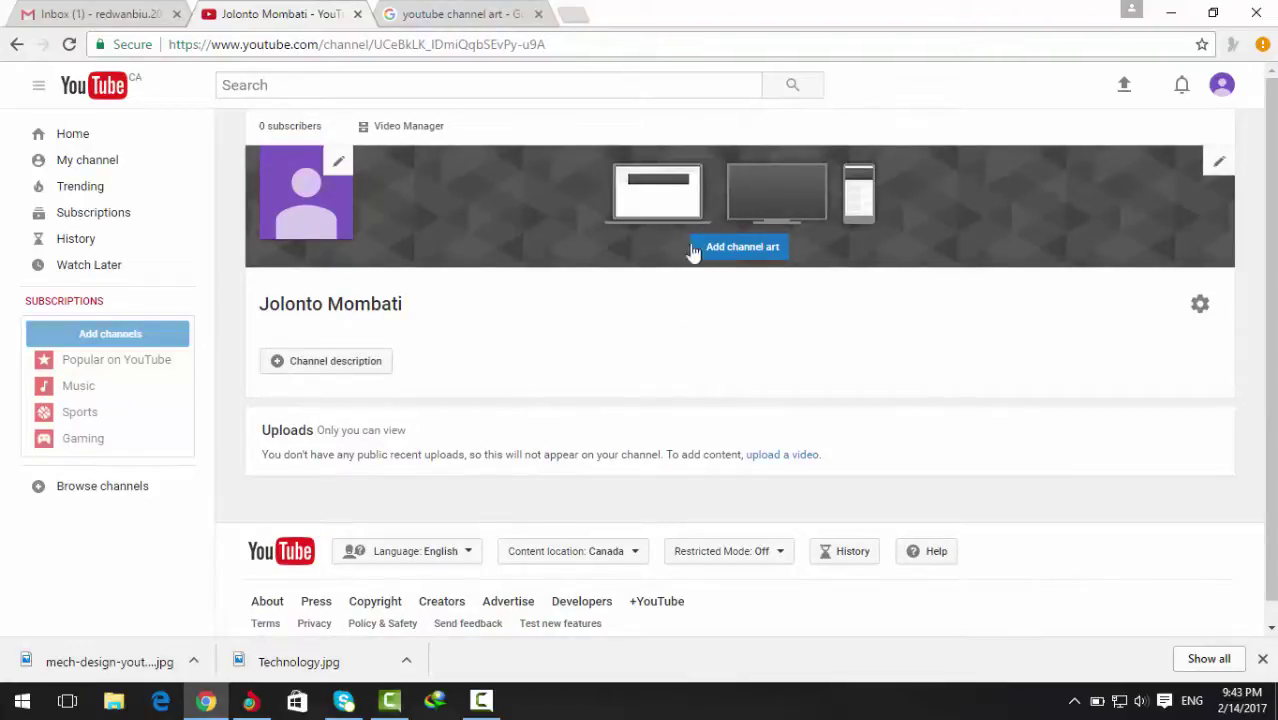
click(337, 163)
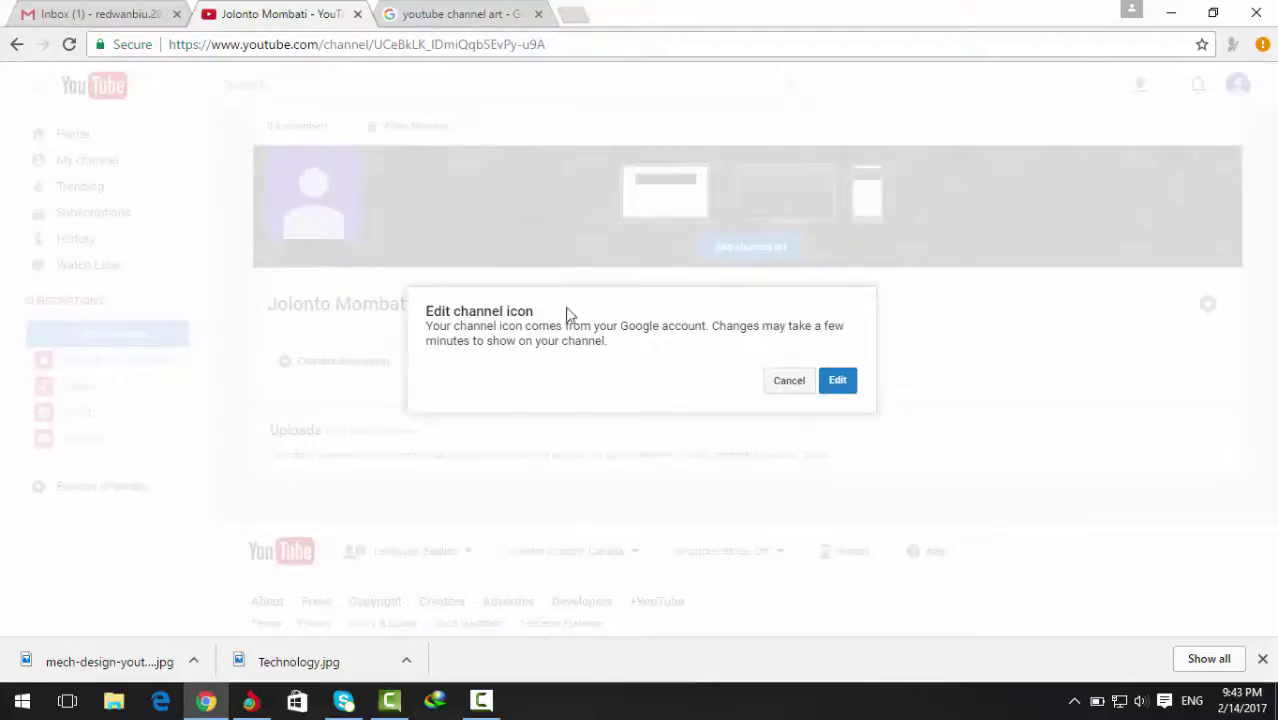
click(803, 384)
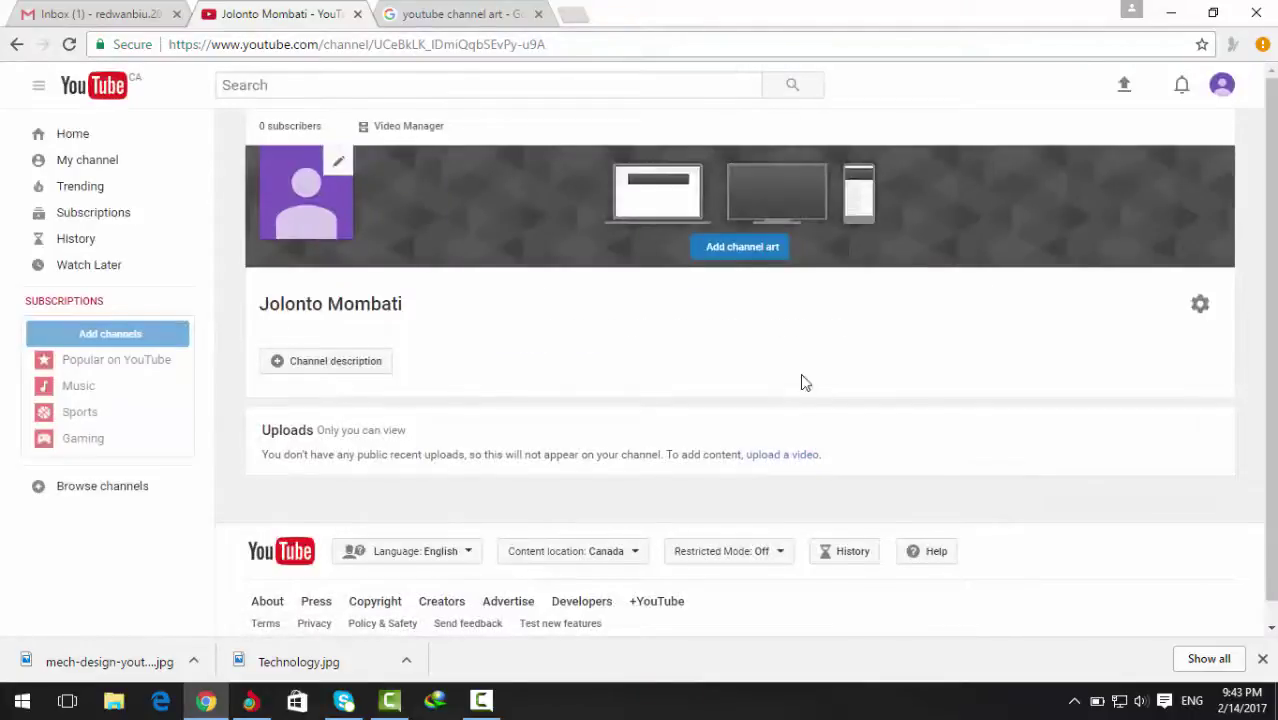
- Revisit the new channel's own page and open its Creator Studio dashboard
click(1221, 86)
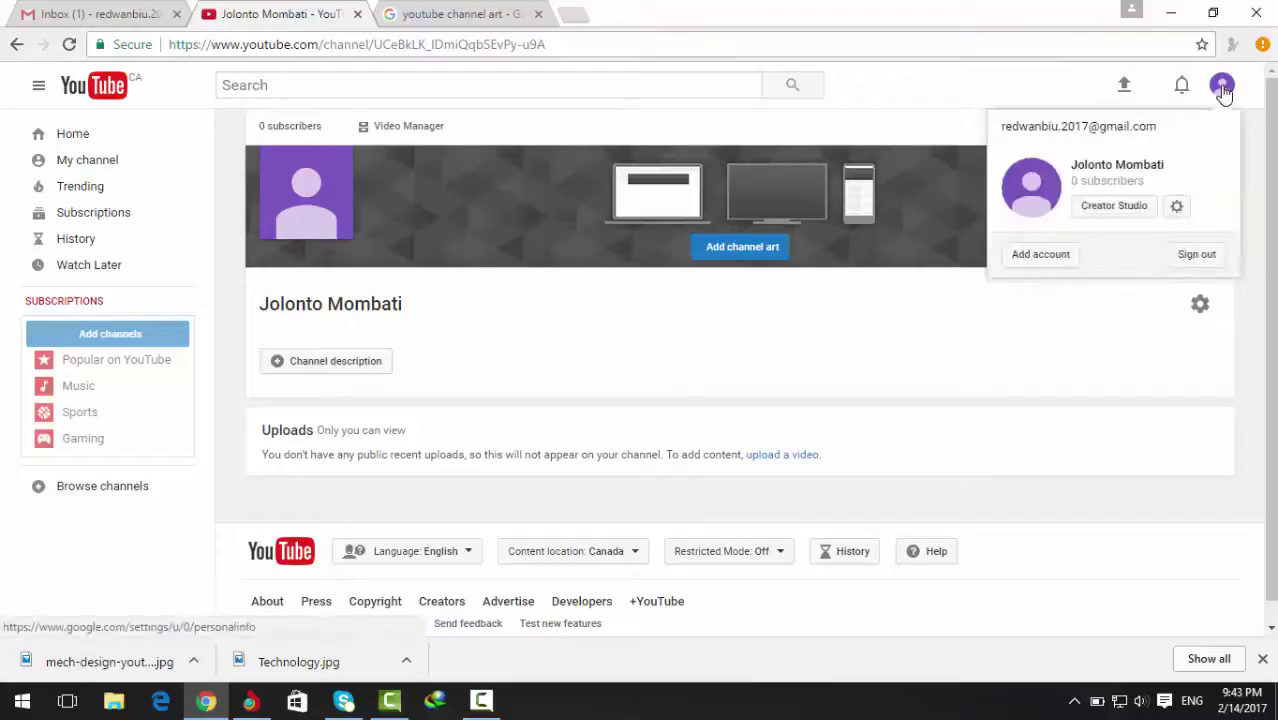
click(134, 170)
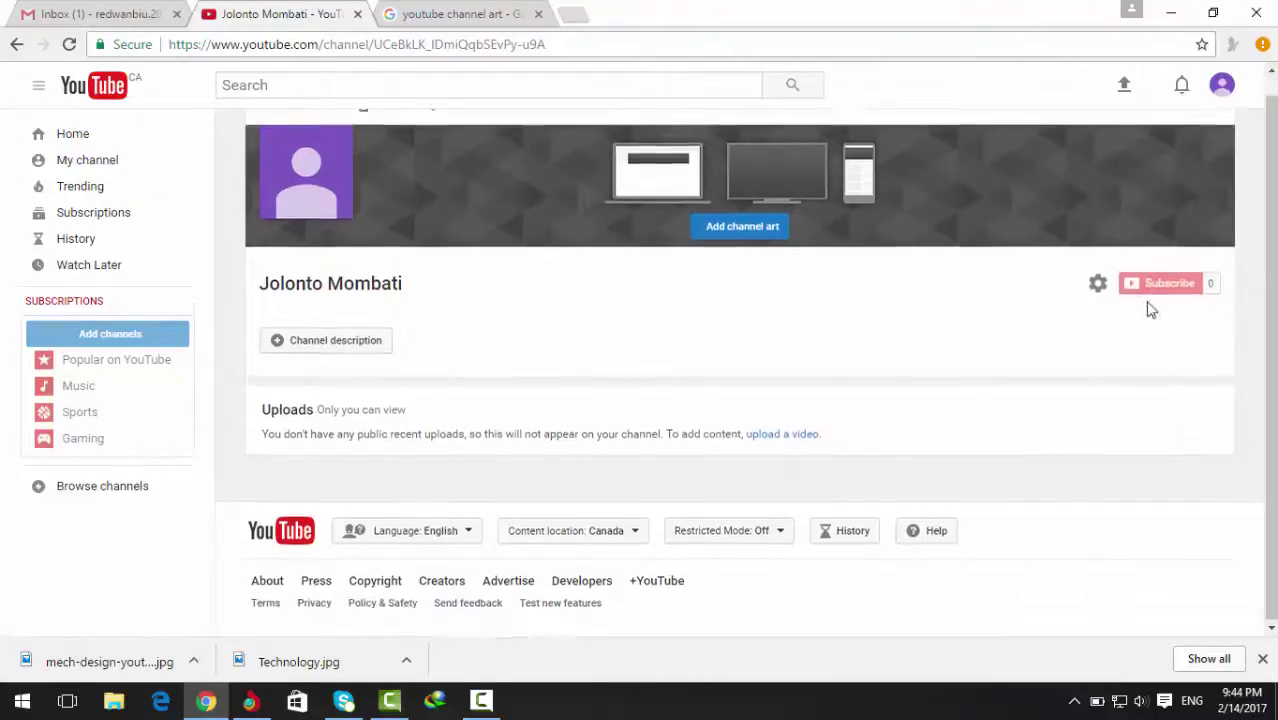
click(1222, 92)
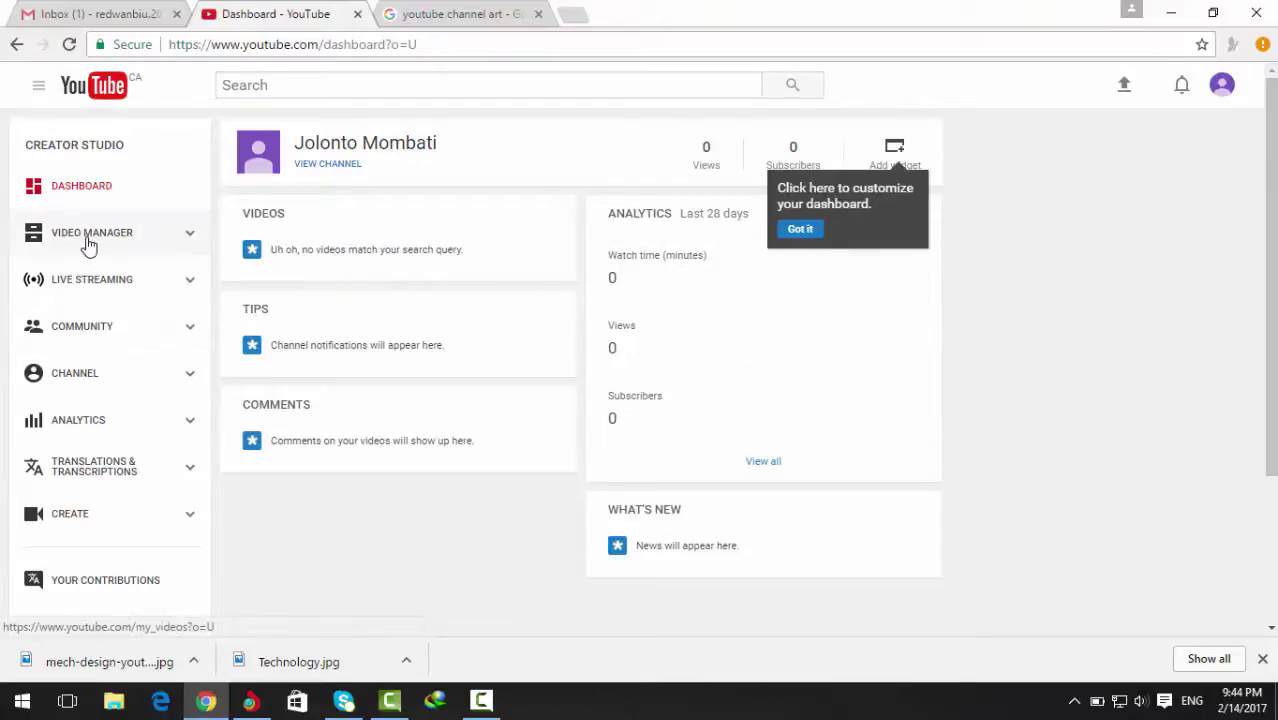
- View the channel page in a separate tab from the Creator Studio dashboard and return to the dashboard
right_click(331, 175)
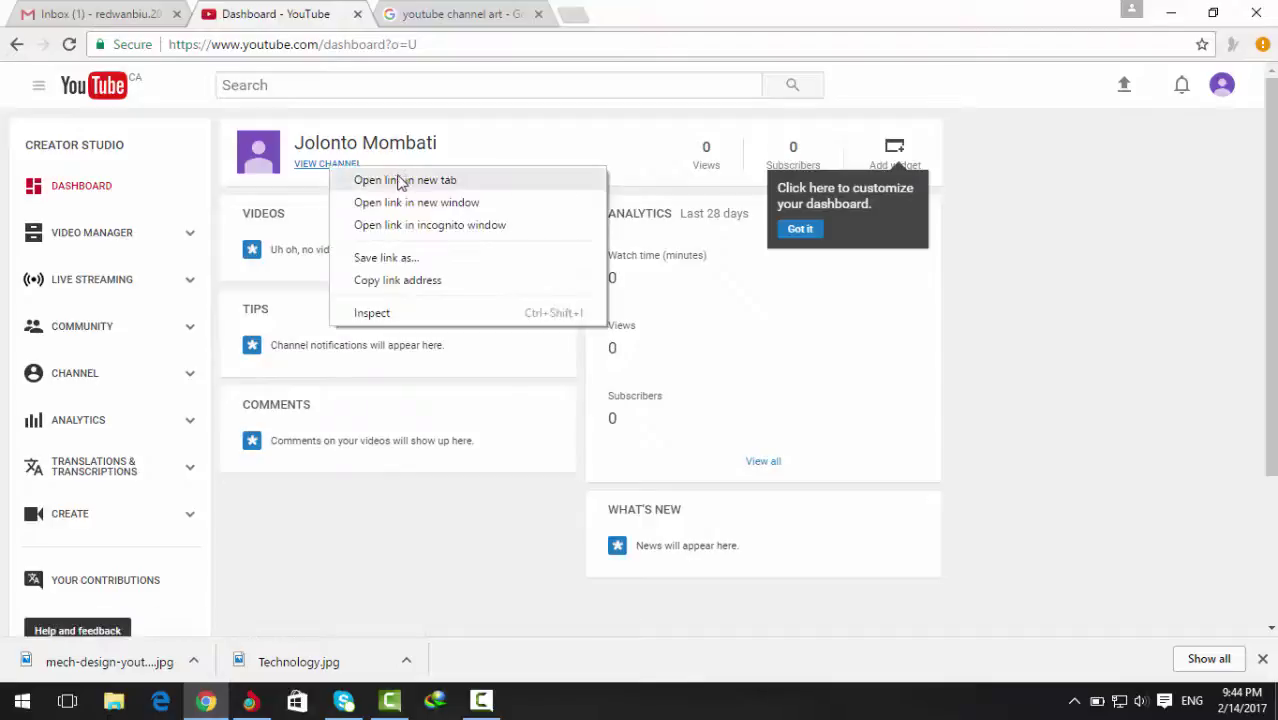
click(396, 182)
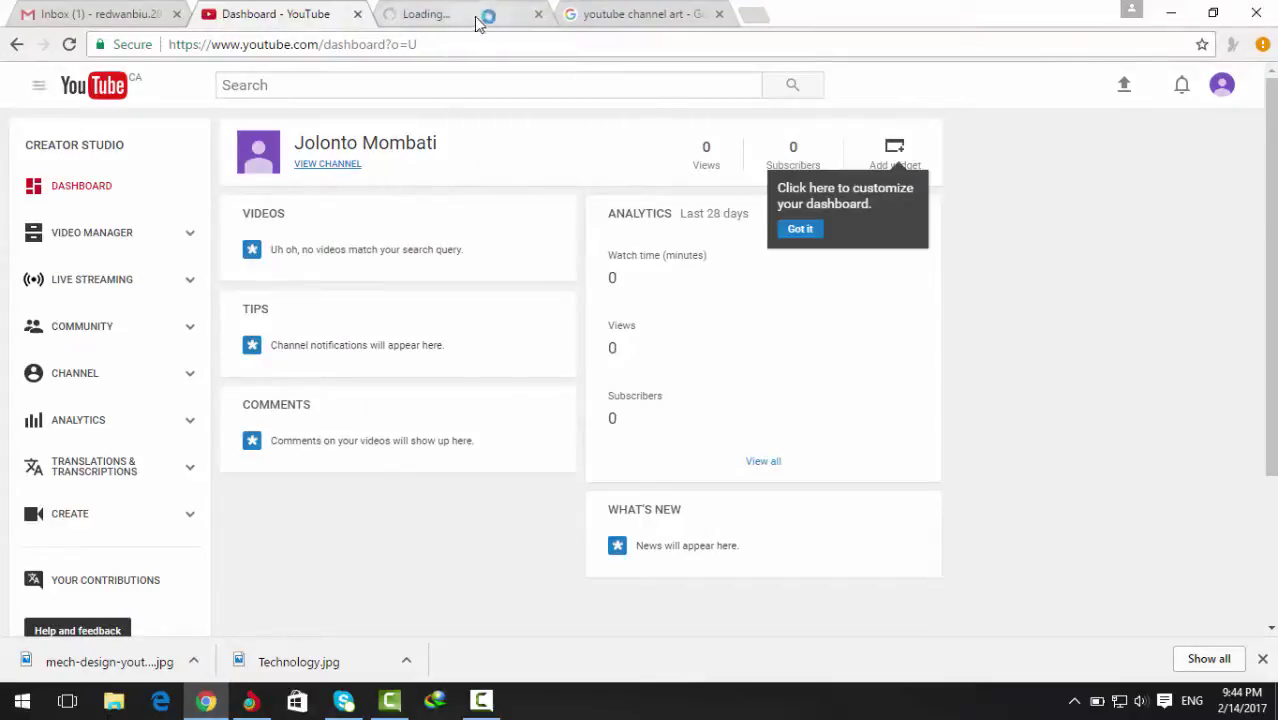
click(476, 18)
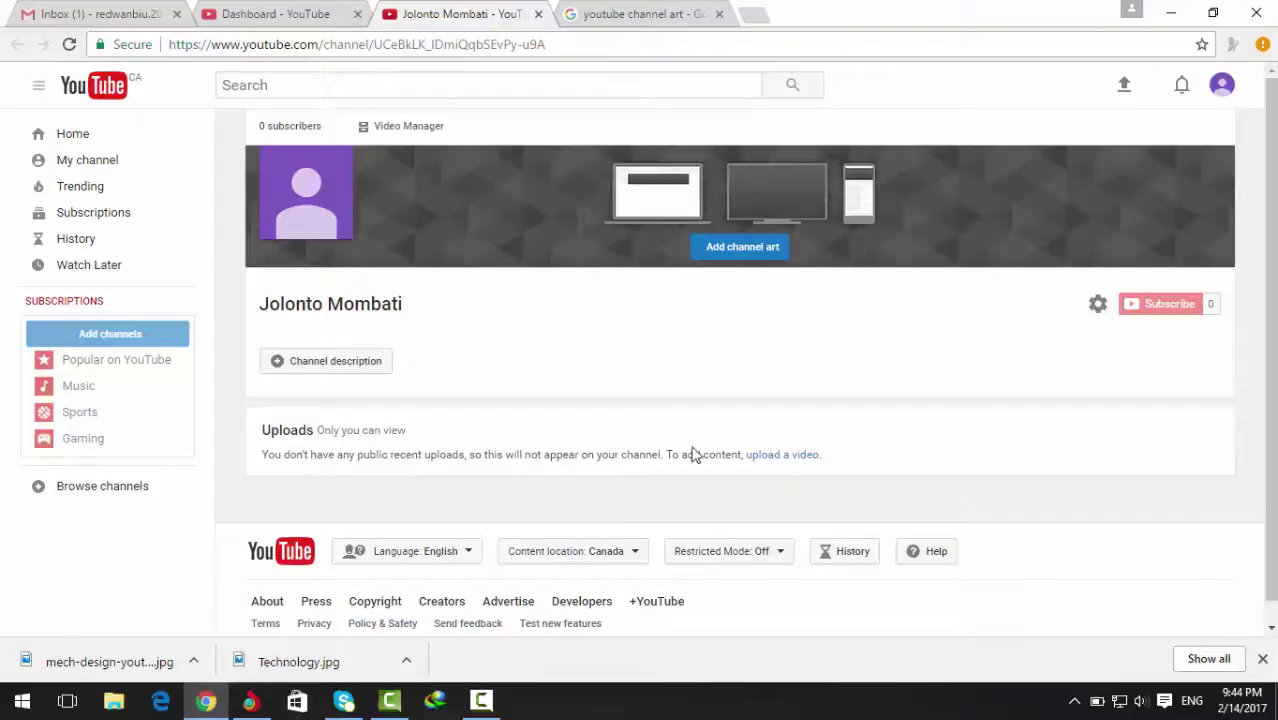
click(283, 20)
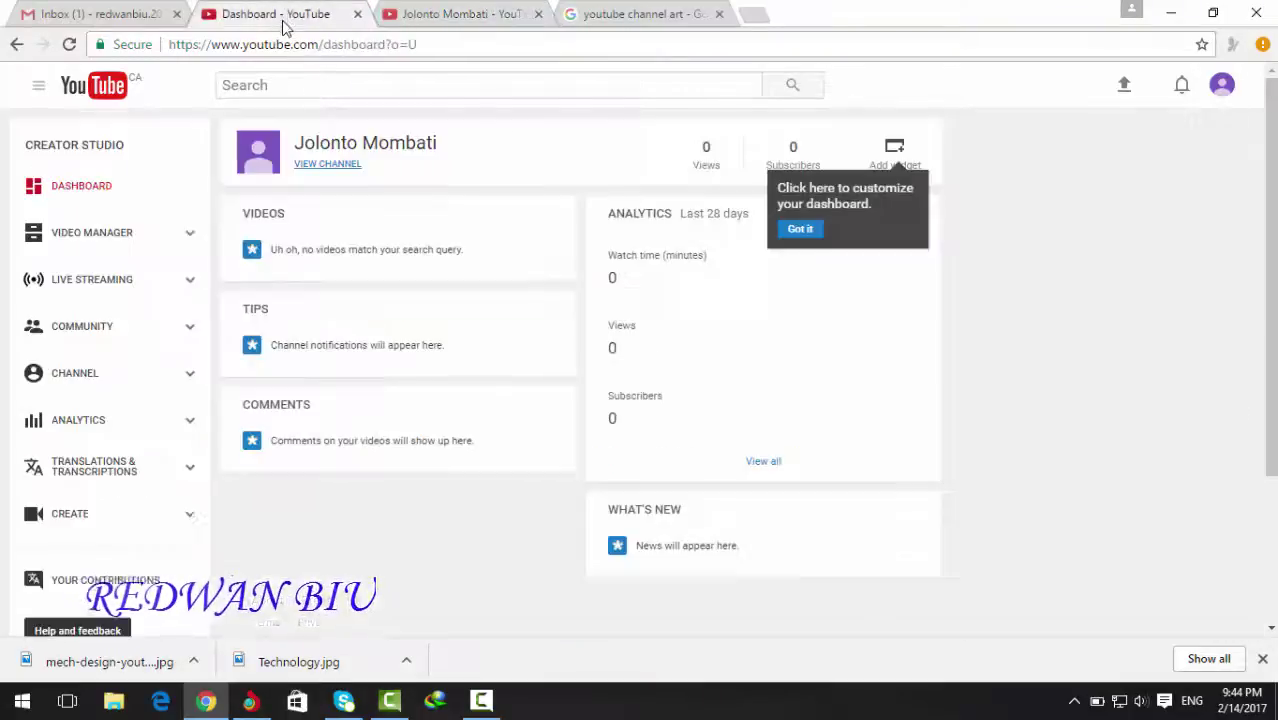
- Switch to the other browser window and open the Creator Studio dashboard of the YouTube account signed in there
click(70, 238)
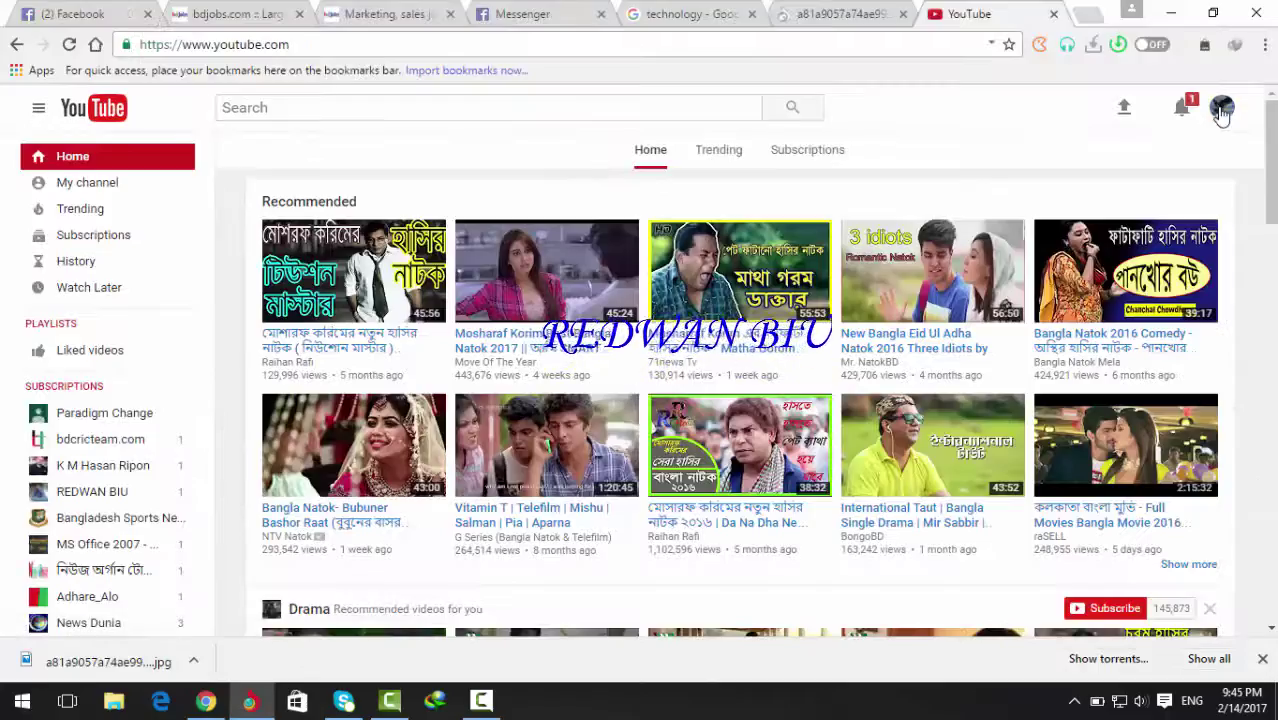
click(1222, 107)
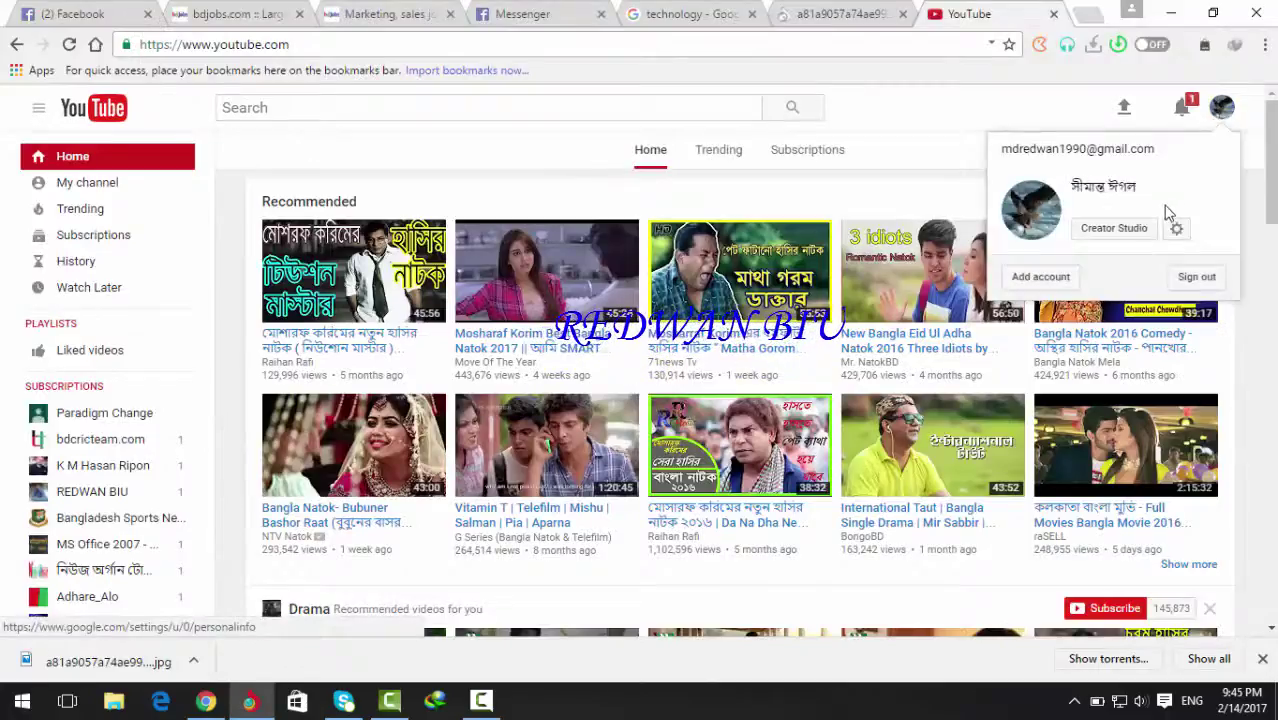
click(1109, 234)
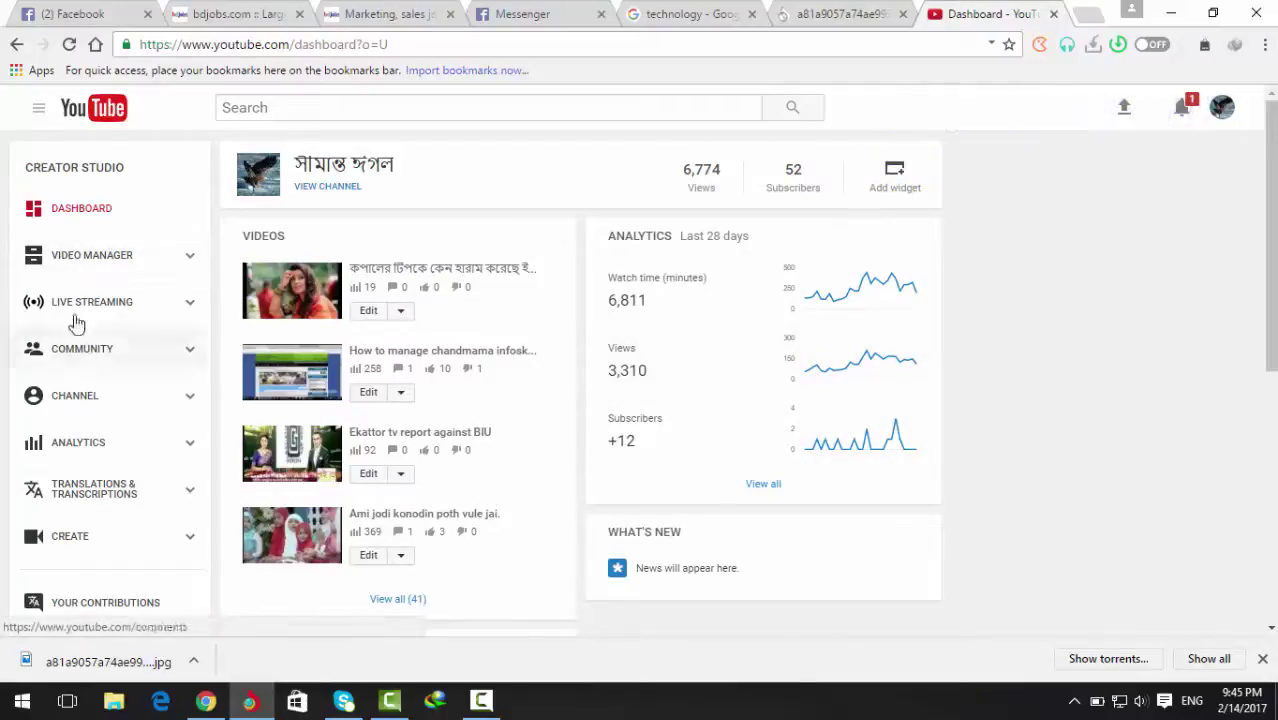
- Open the Video Manager of the signed-in account and look through its list of uploaded videos
click(63, 261)
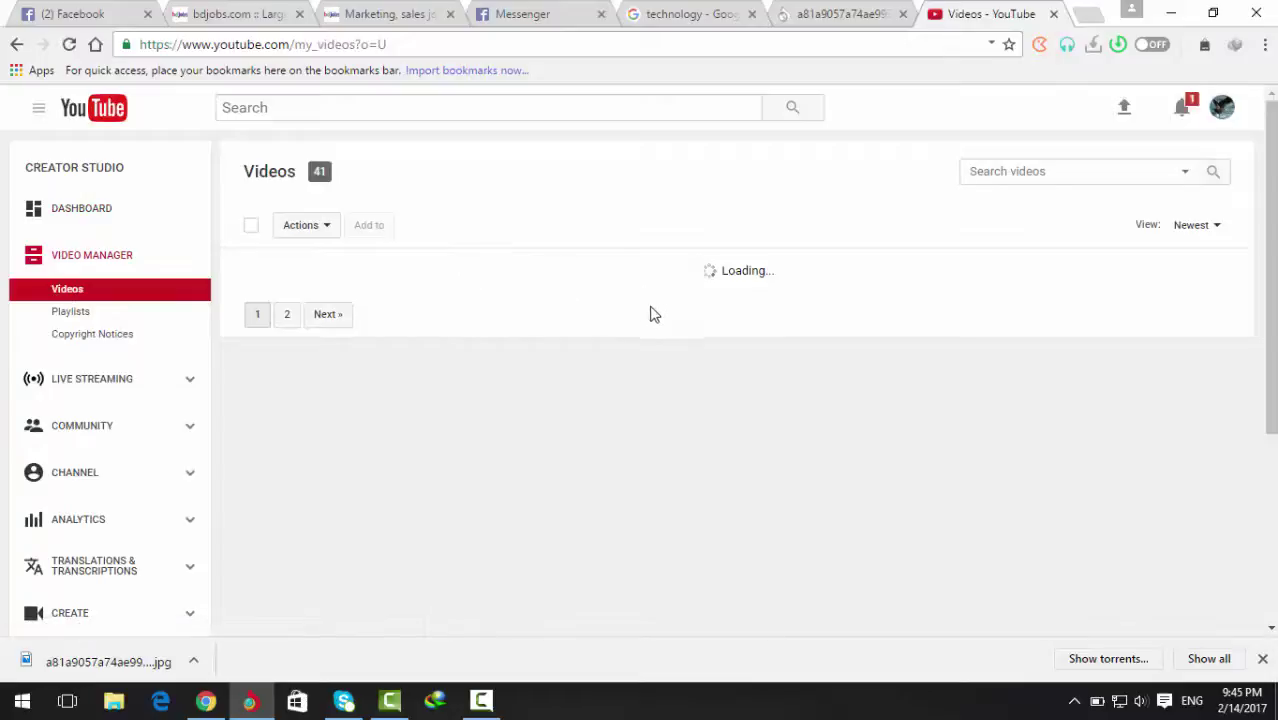
scroll(765, 297, down, 1)
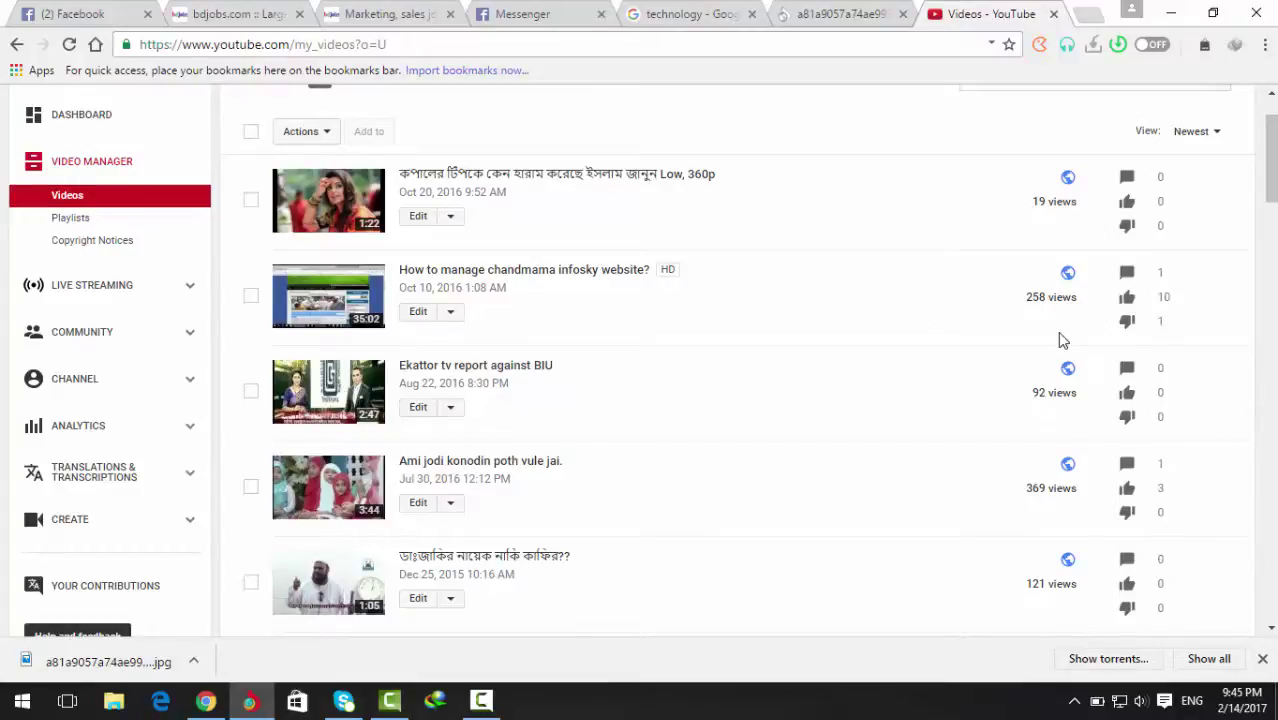
scroll(955, 372, down, 3)
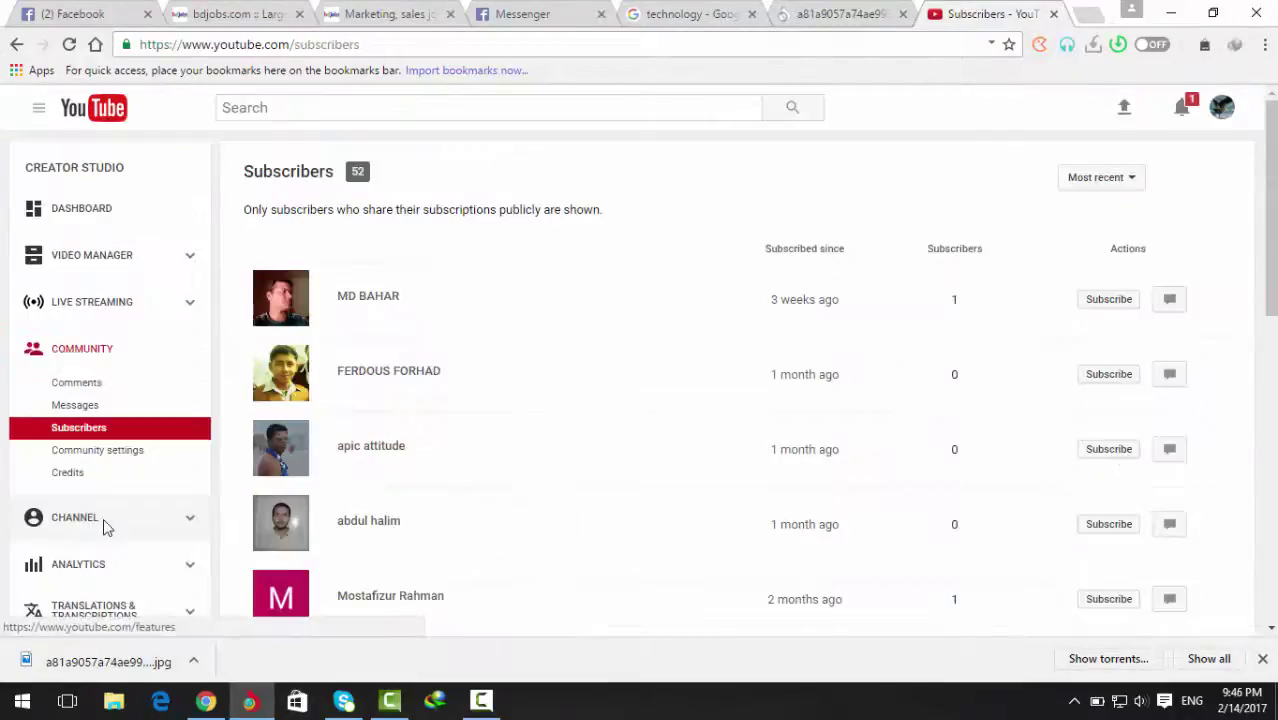
- Open the new channel's status and features page, view the account verification form, and return without verifying
click(105, 518)
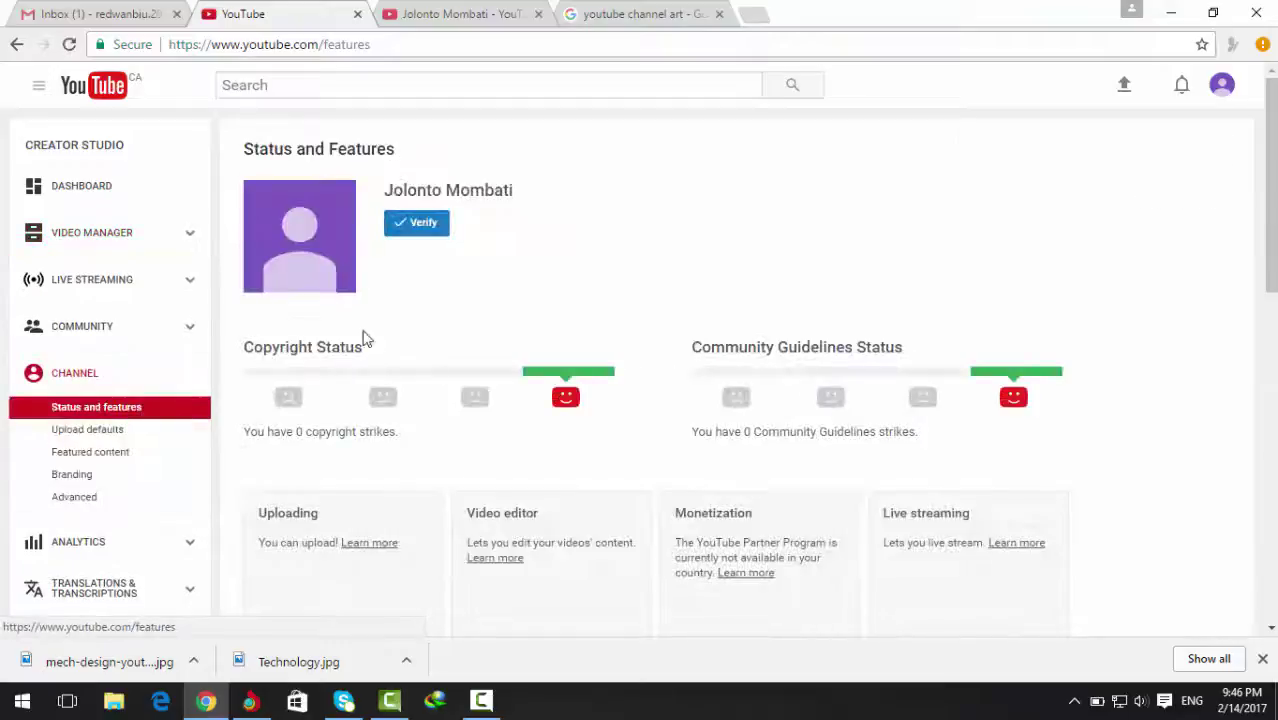
click(420, 229)
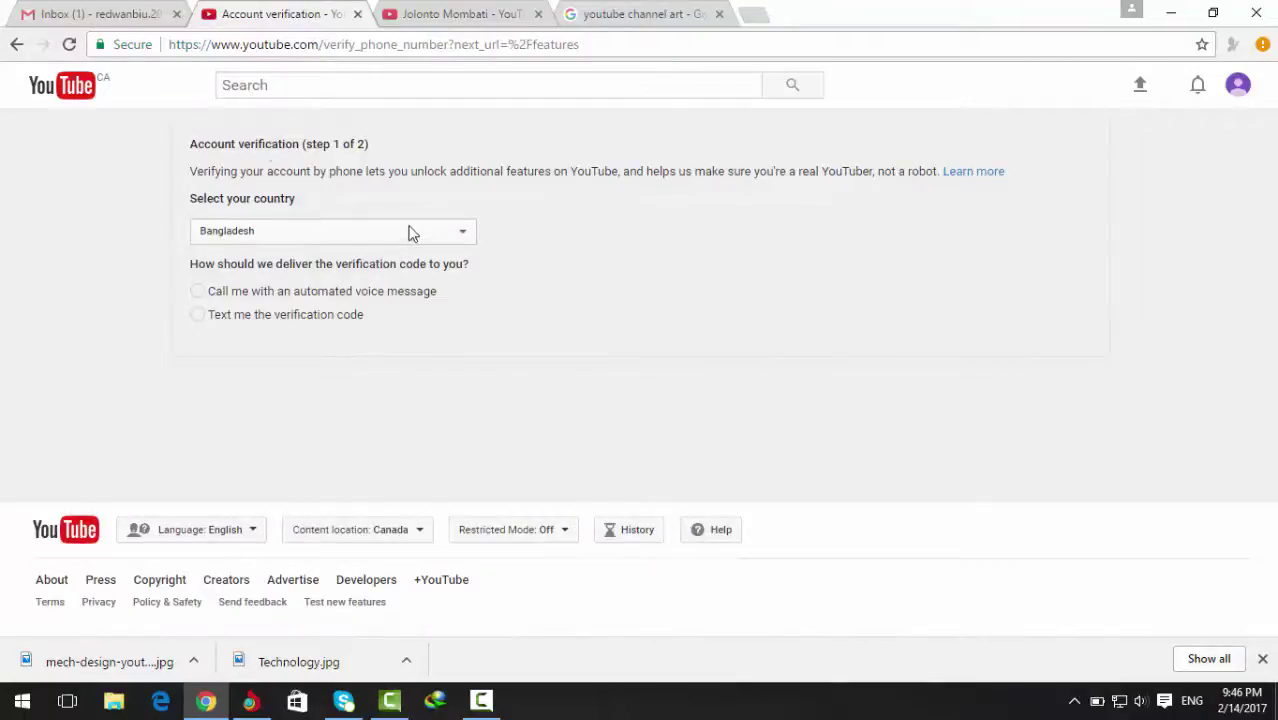
click(17, 46)
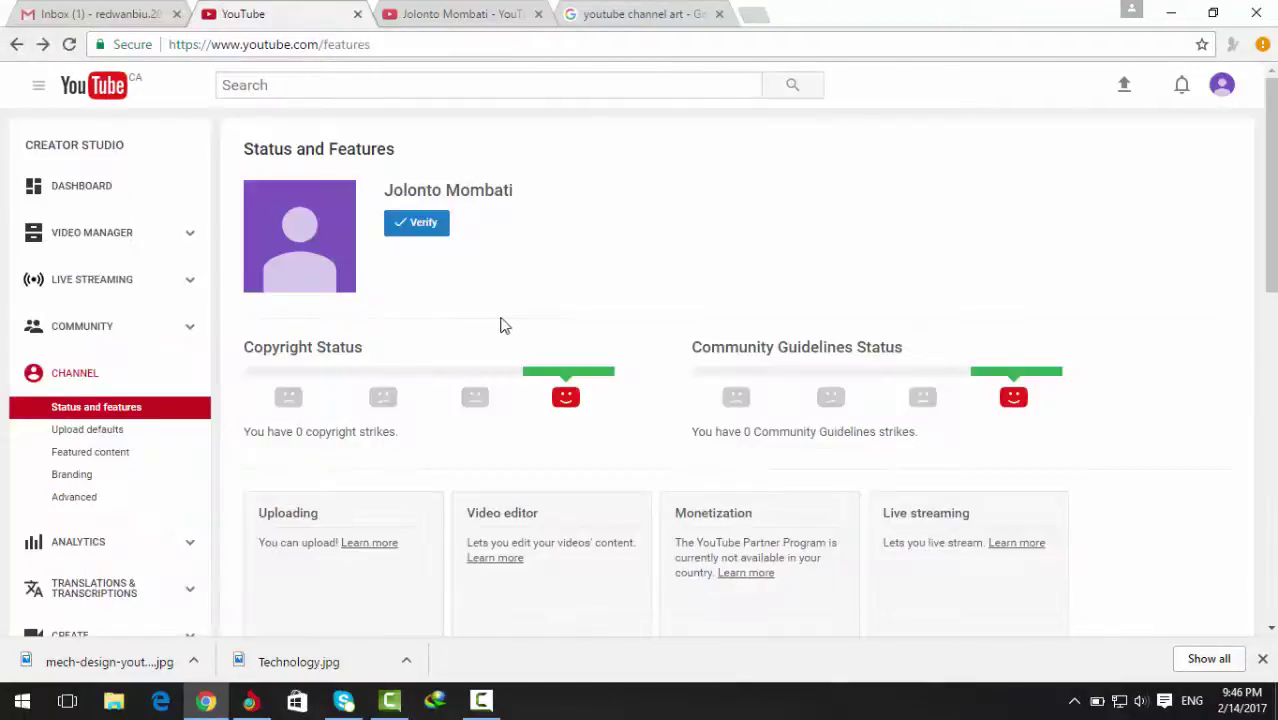
- Review the availability of each channel feature on the Status and Features page, including monetization, longer videos and custom thumbnails
scroll(503, 326, down, 3)
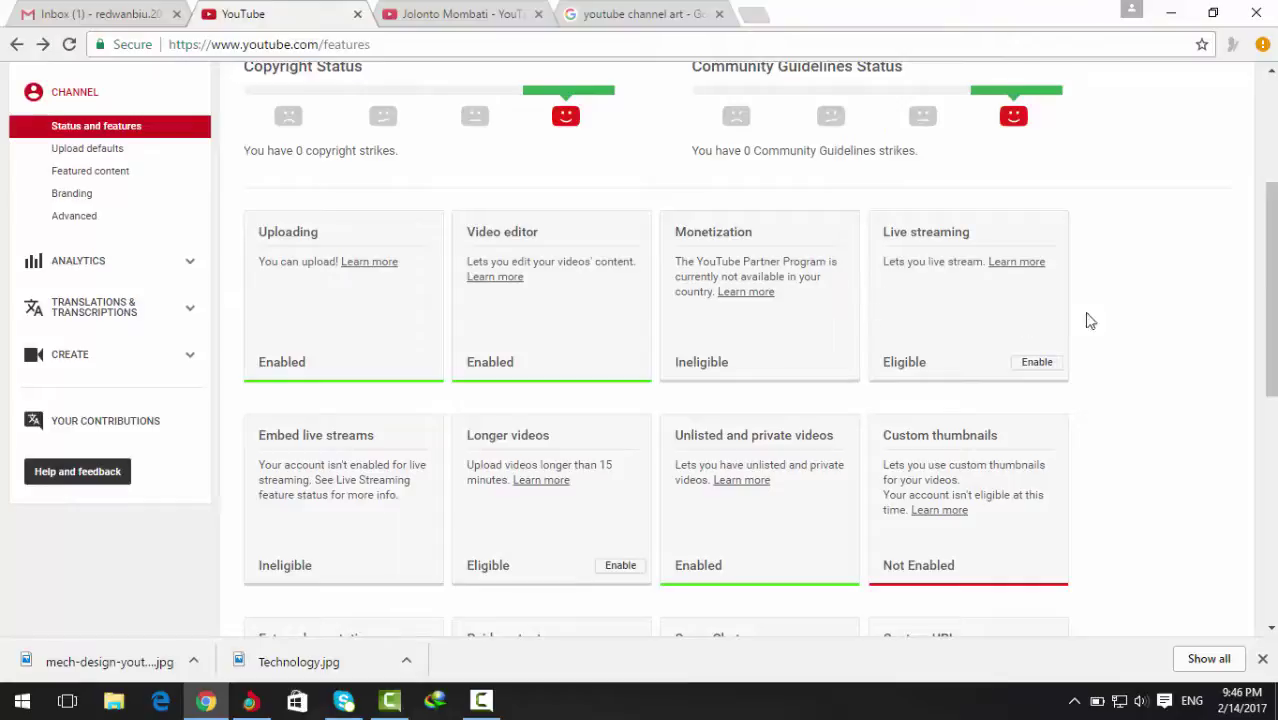
scroll(752, 372, down, 1)
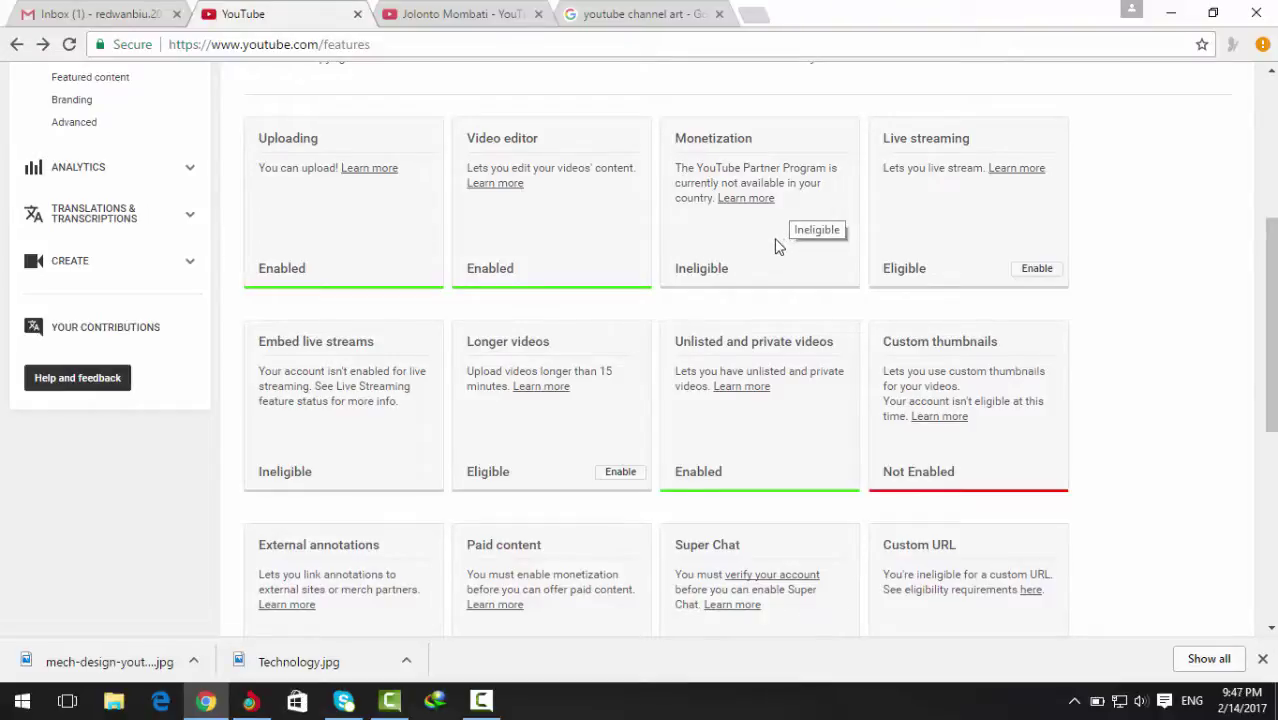
scroll(768, 245, down, 4)
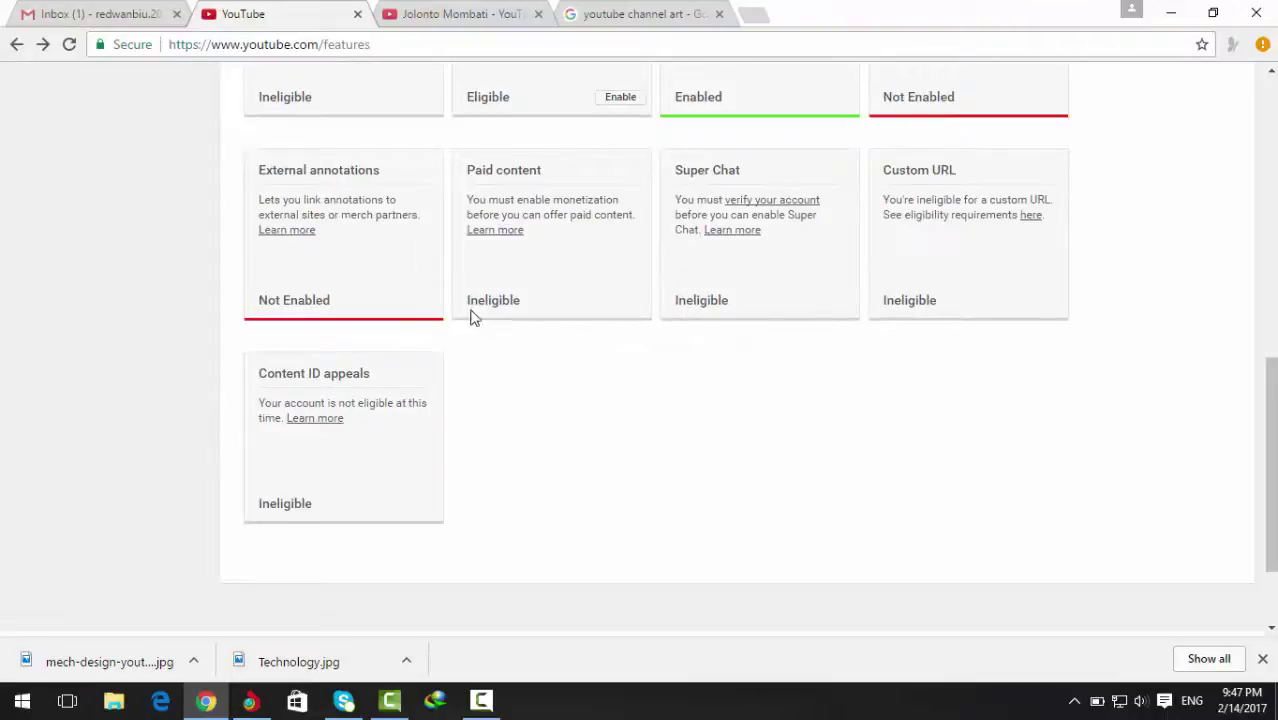
scroll(474, 310, up, 1)
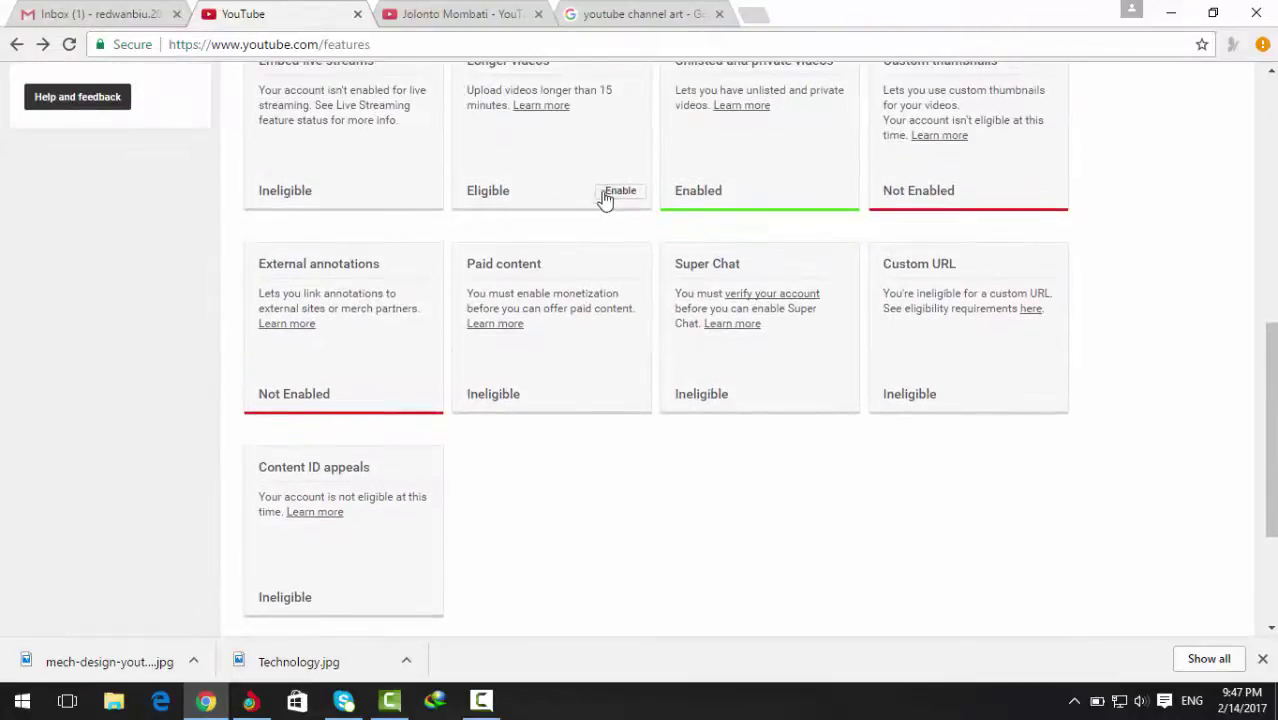
scroll(646, 245, up, 2)
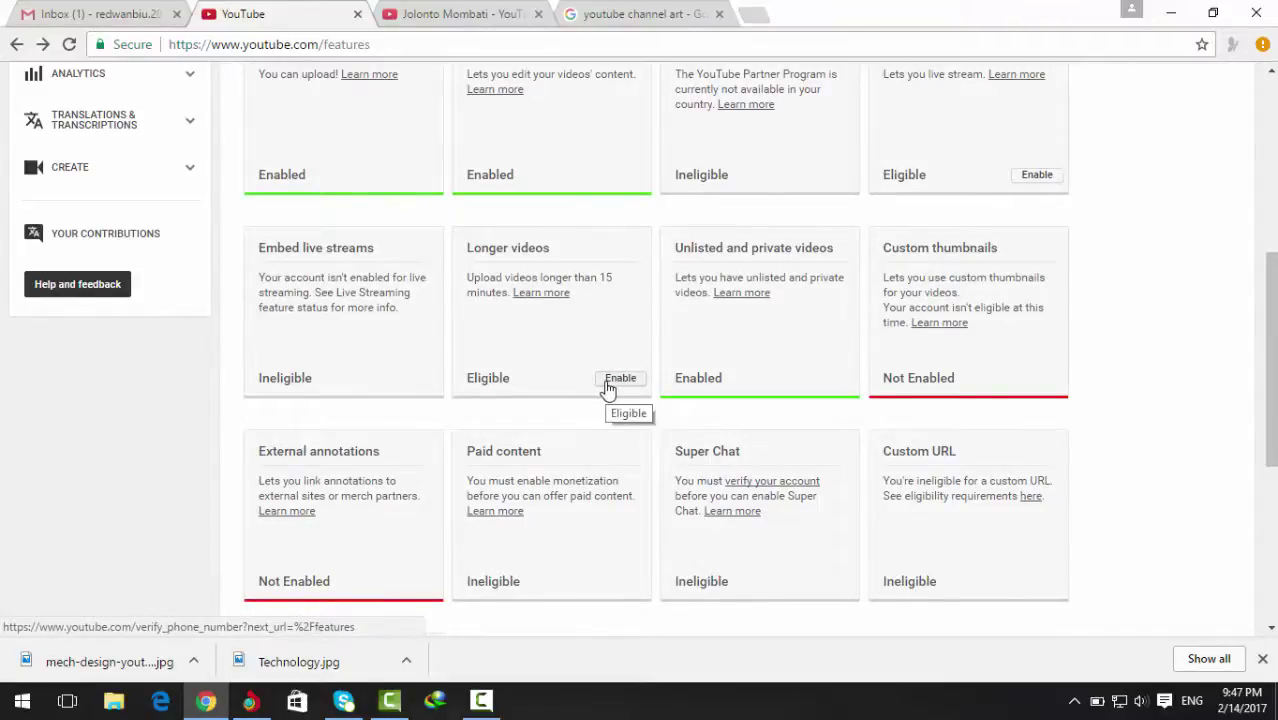
scroll(613, 357, up, 3)
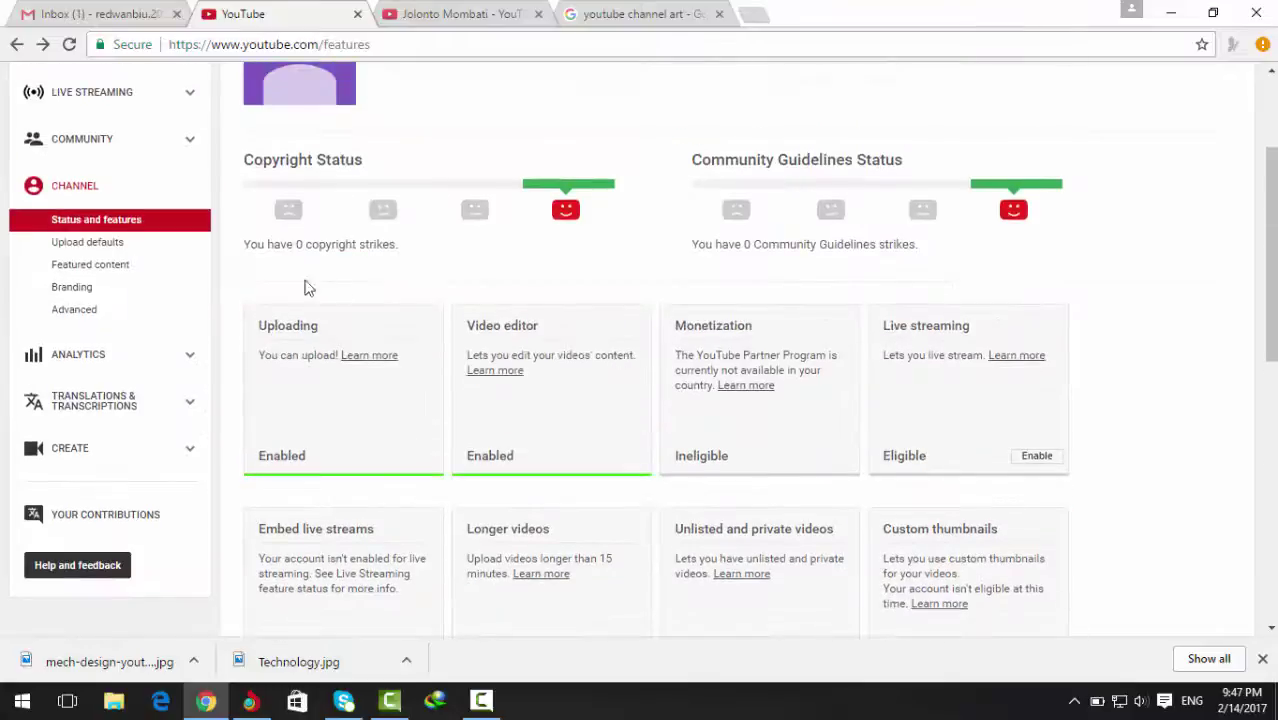
- Open the channel's upload defaults and set the privacy to Unlisted and the category to News & Politics
click(102, 250)
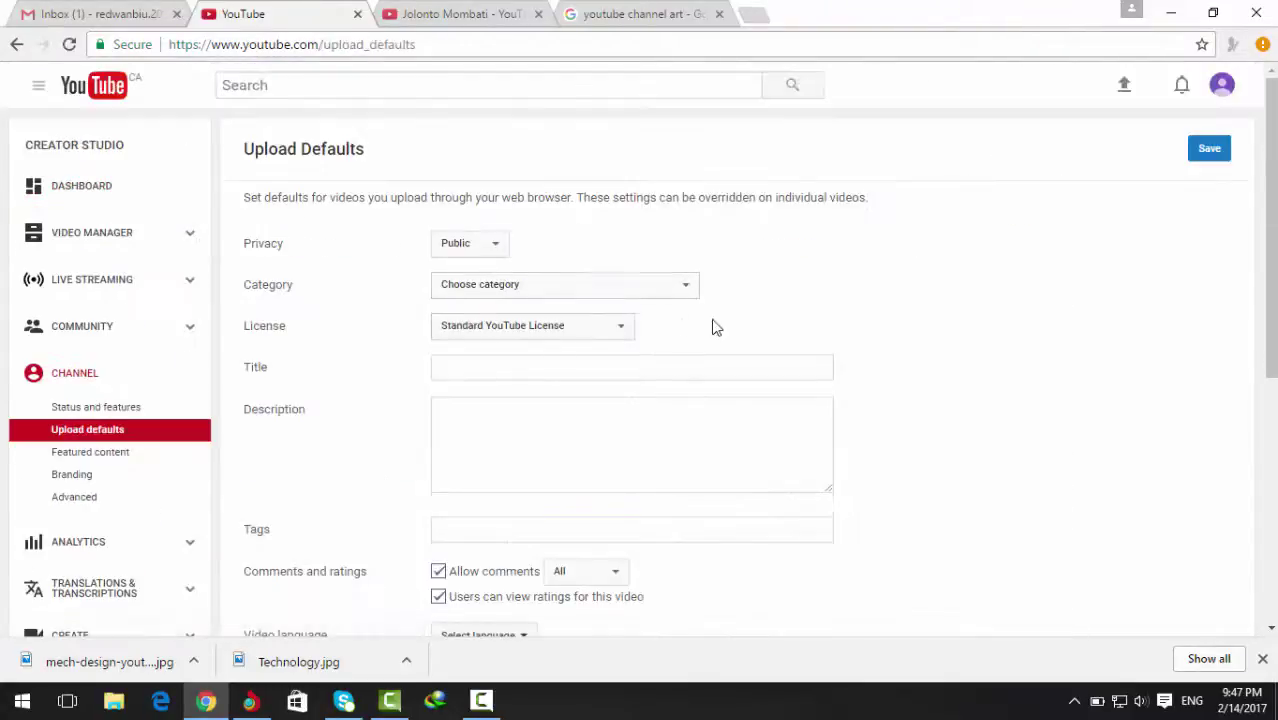
click(488, 246)
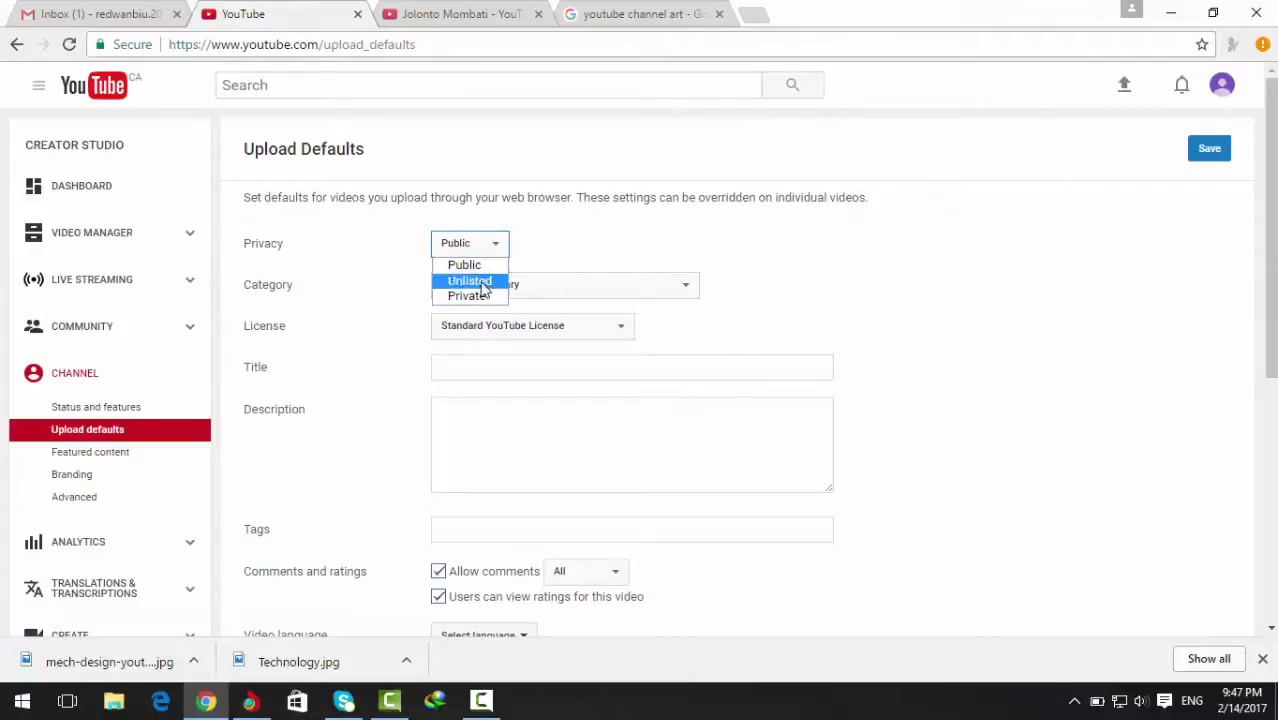
click(472, 283)
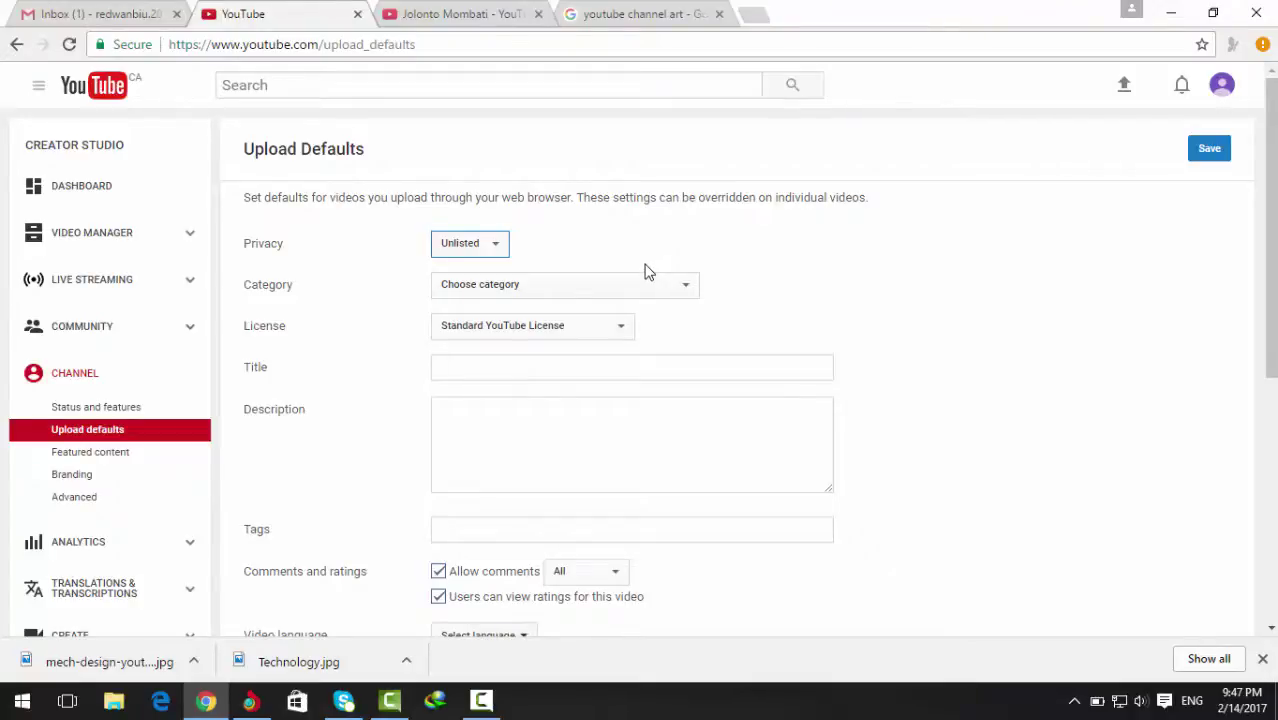
click(620, 287)
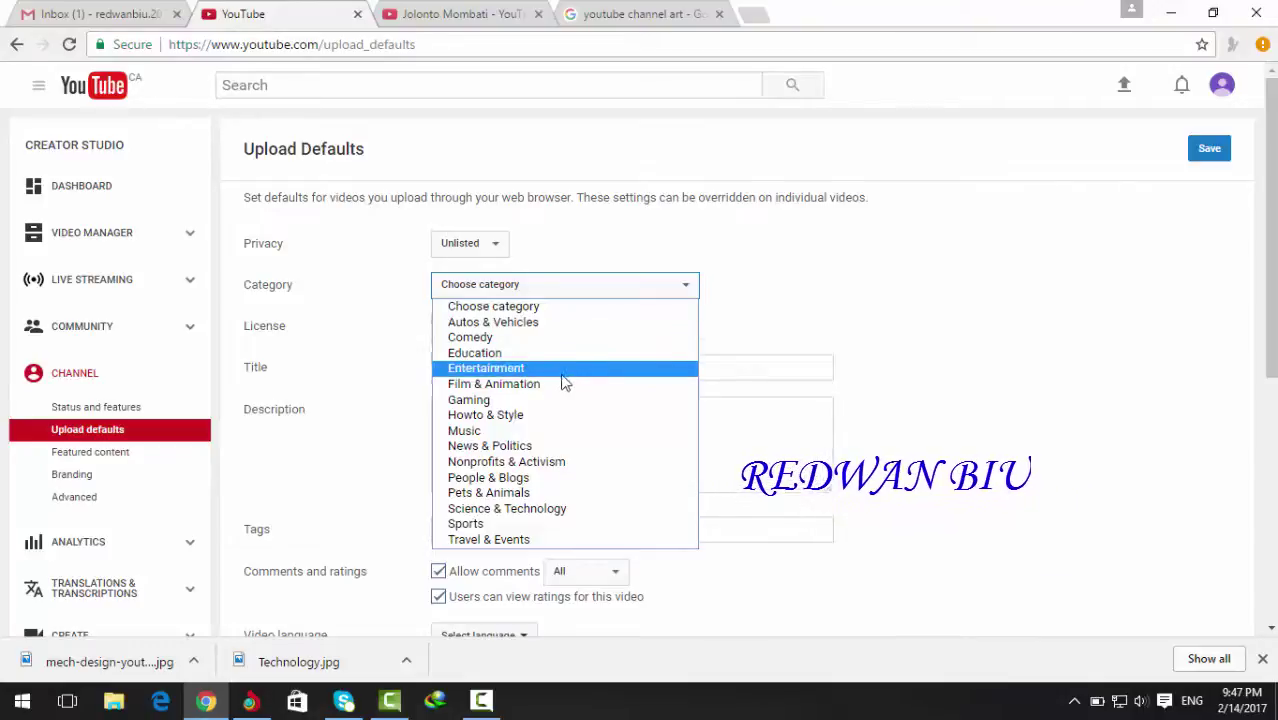
click(548, 445)
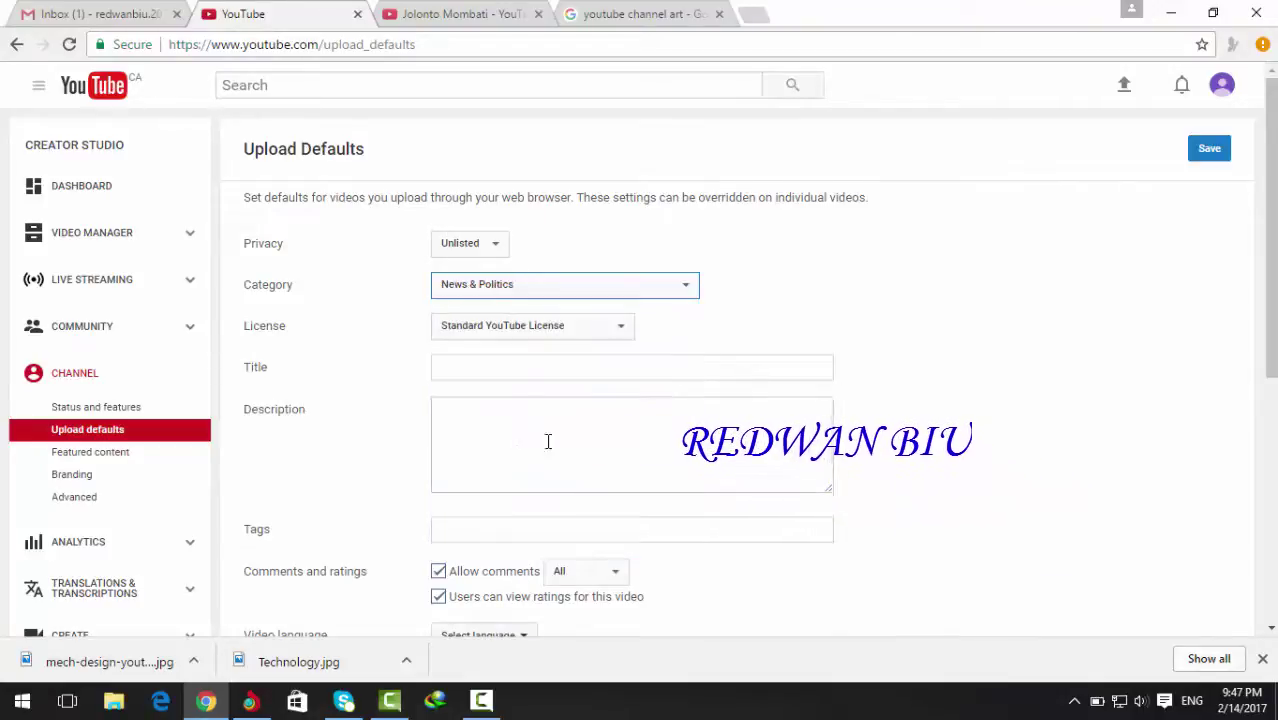
- Look over the title, description and remaining default fields, leaving them unfilled, and save the upload defaults
scroll(760, 310, down, 1)
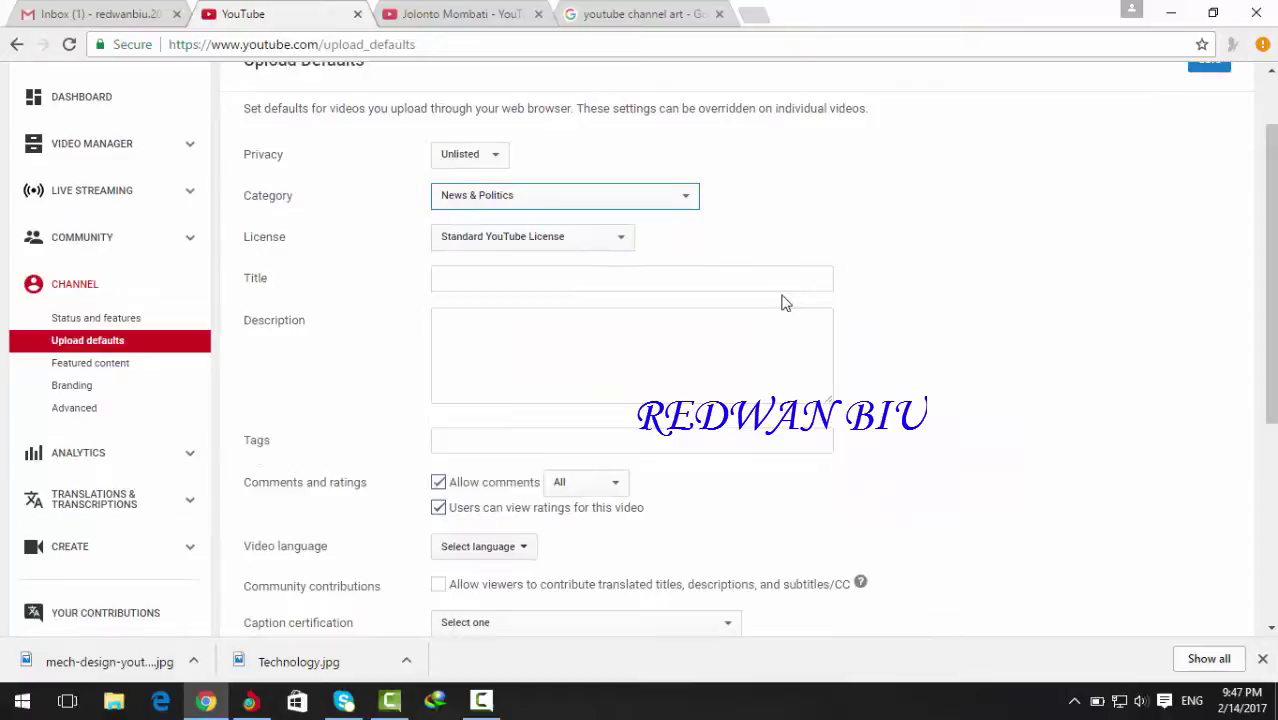
click(502, 274)
click(487, 324)
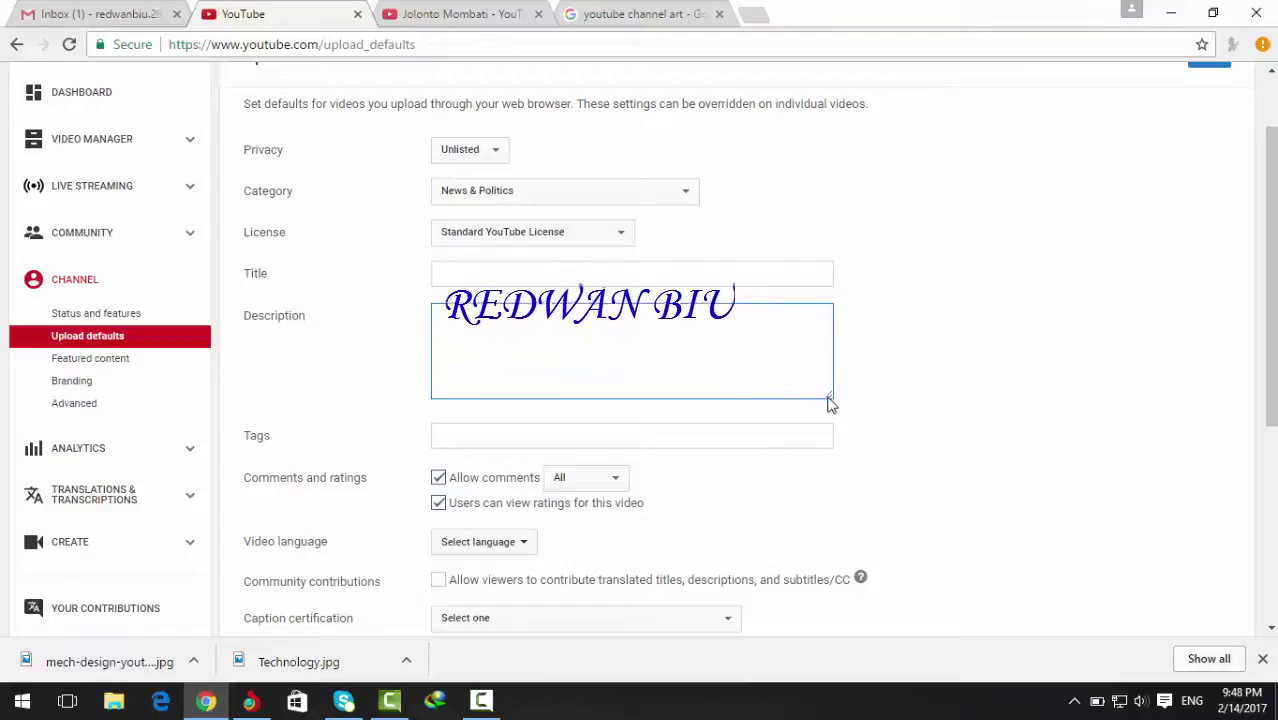
drag(829, 396, 832, 470)
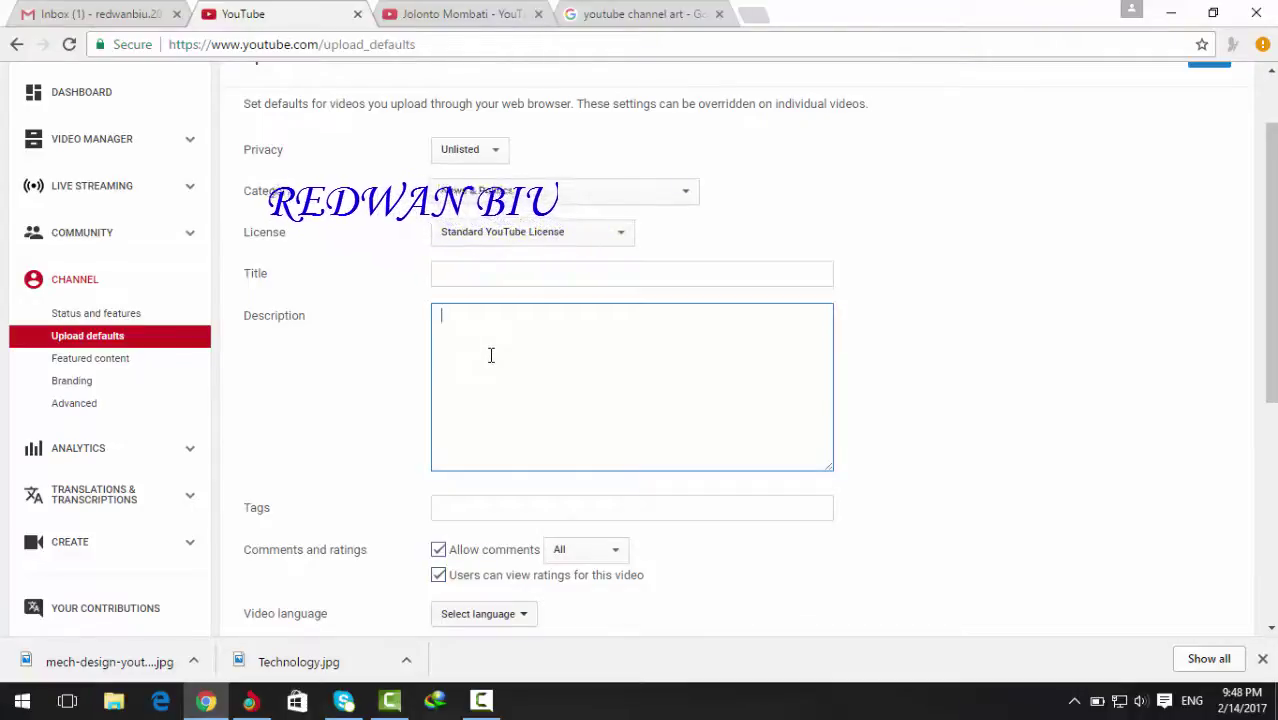
scroll(491, 355, down, 1)
scroll(491, 355, down, 2)
scroll(494, 358, down, 2)
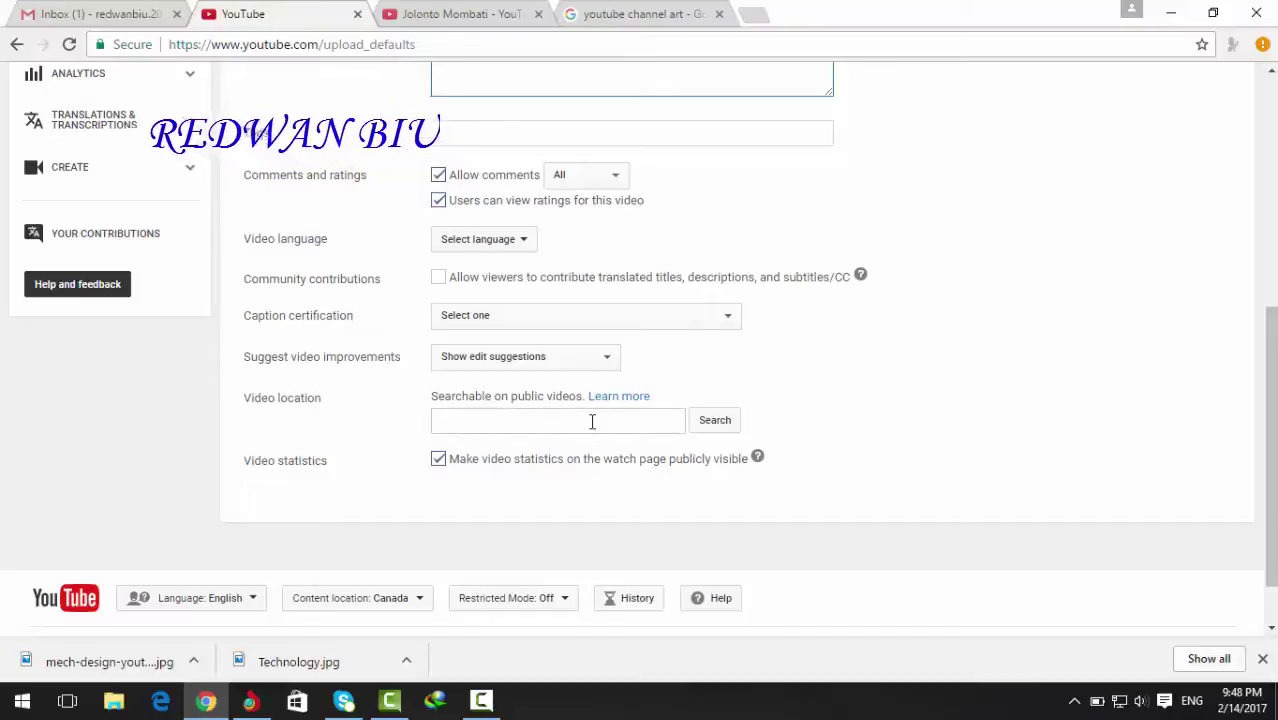
scroll(592, 421, up, 5)
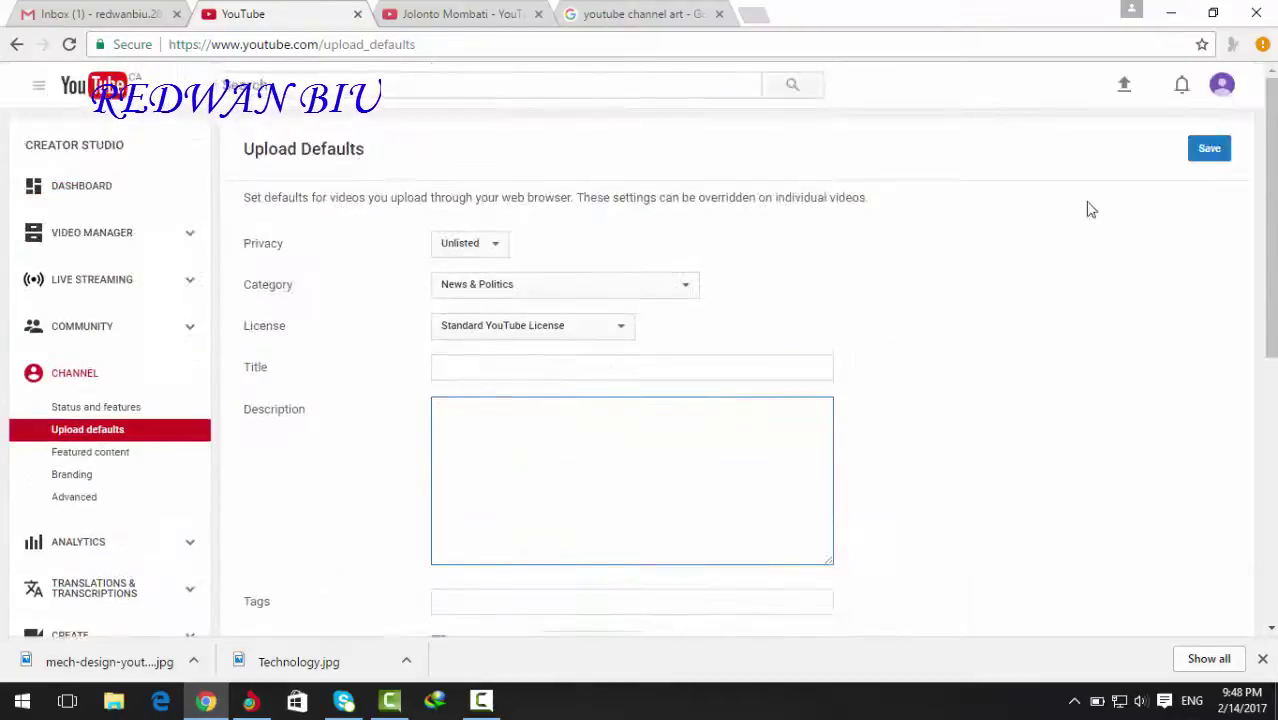
click(1205, 147)
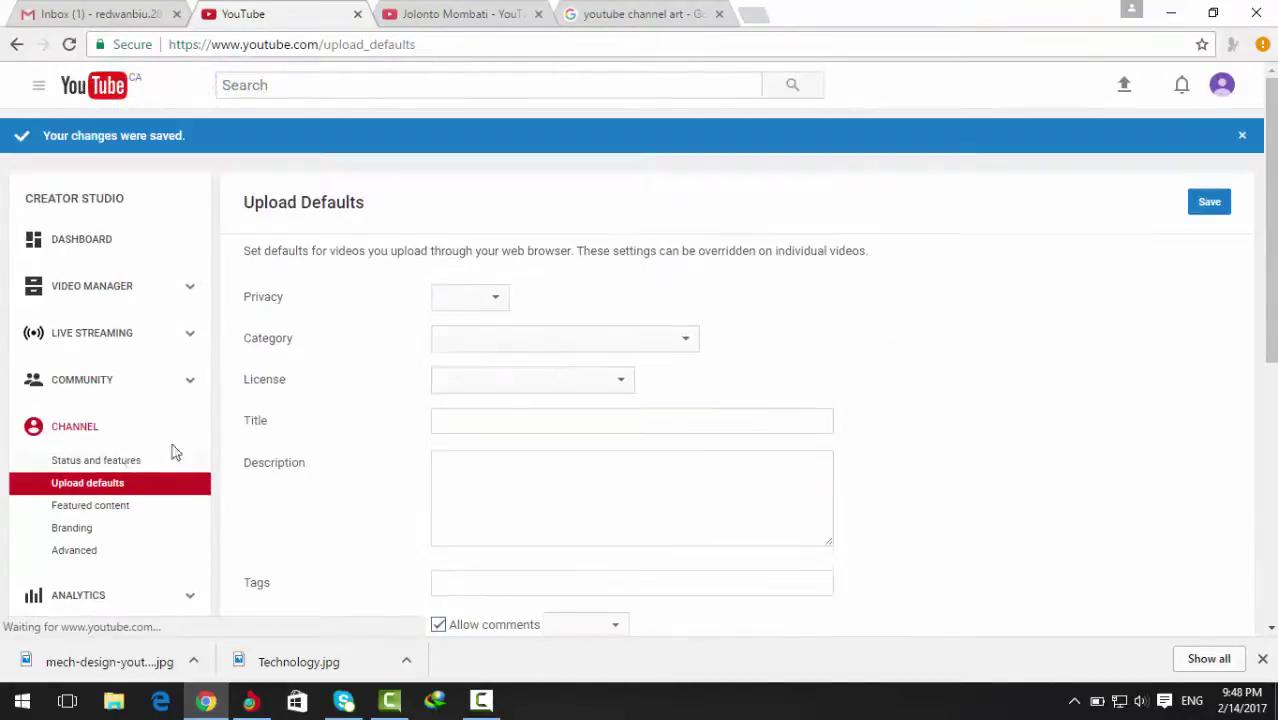
- Open the channel's branding settings and bring up the watermark upload dialog
scroll(183, 417, down, 1)
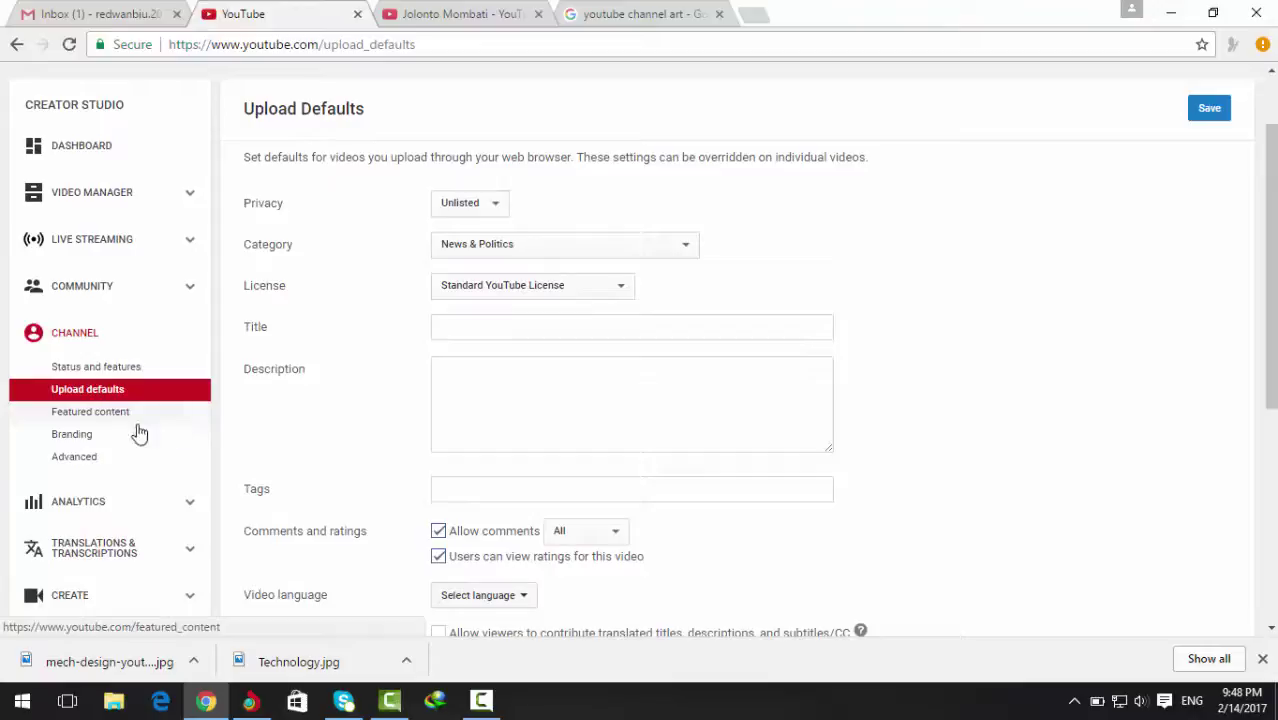
click(71, 438)
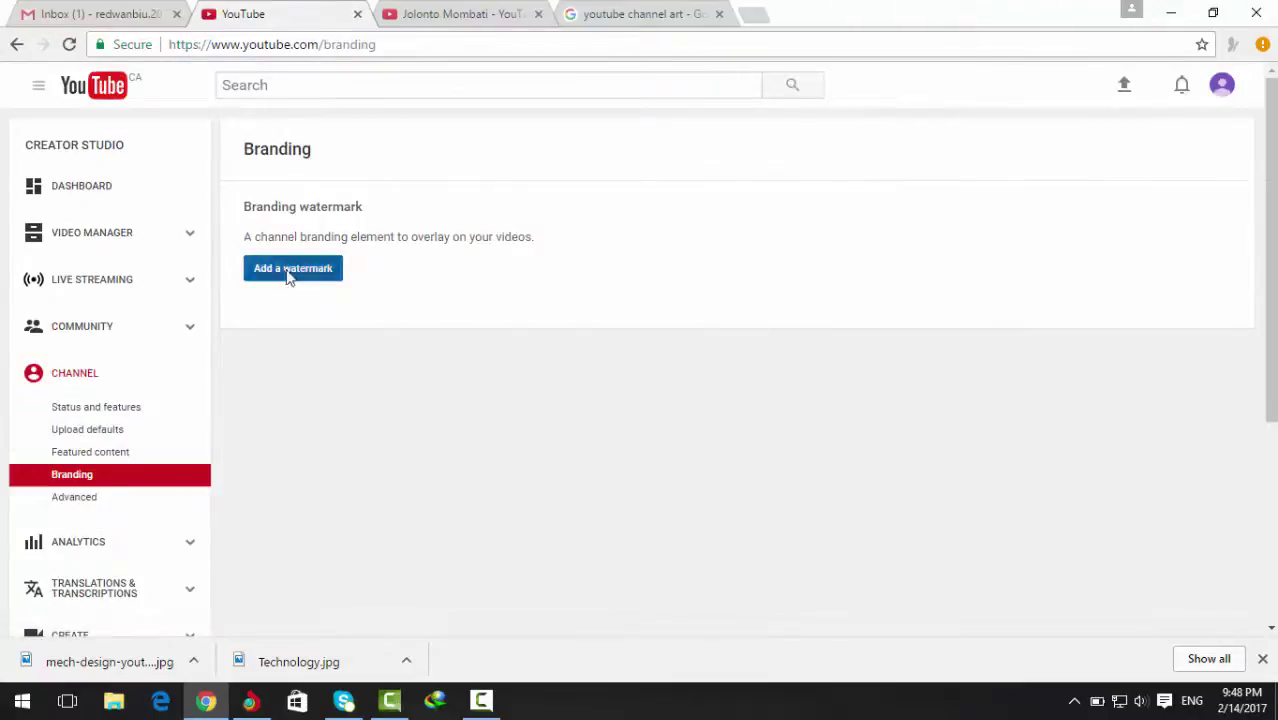
click(289, 270)
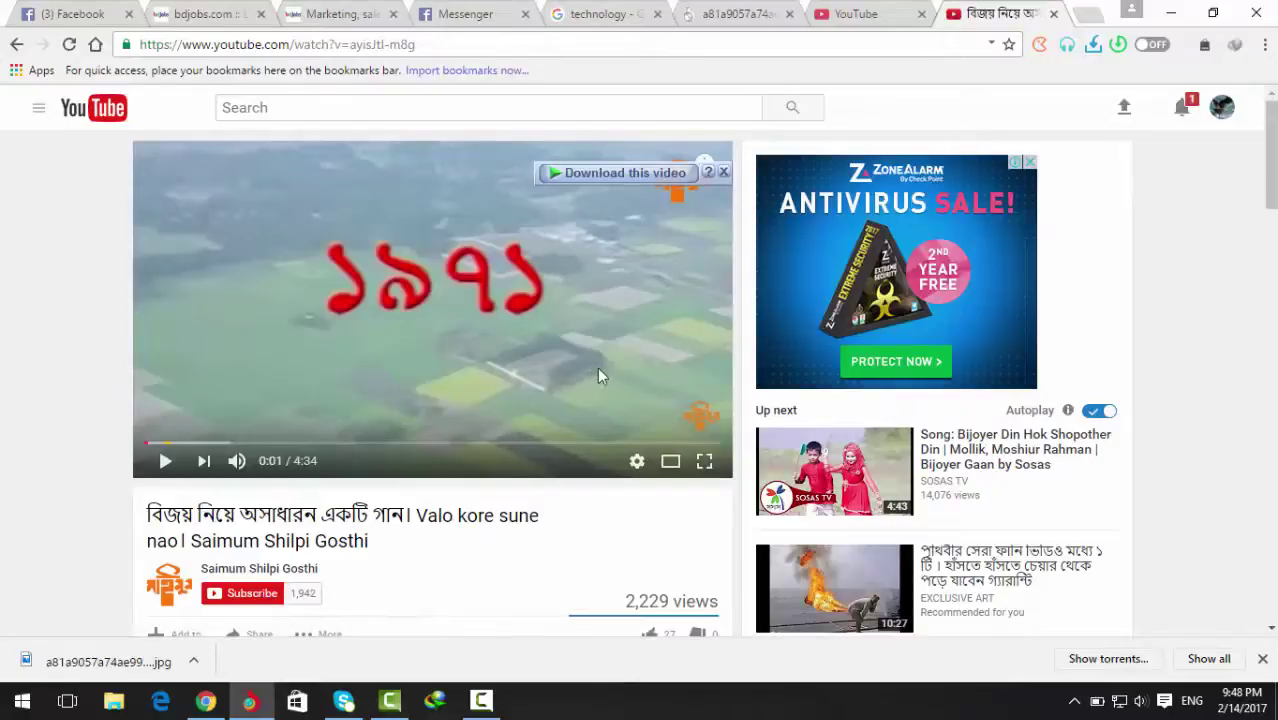
- Examine the branding watermark on the Saimum Shilpi Gosthi video in the other browser, and return to the watermark upload dialog
mouse_move(698, 418)
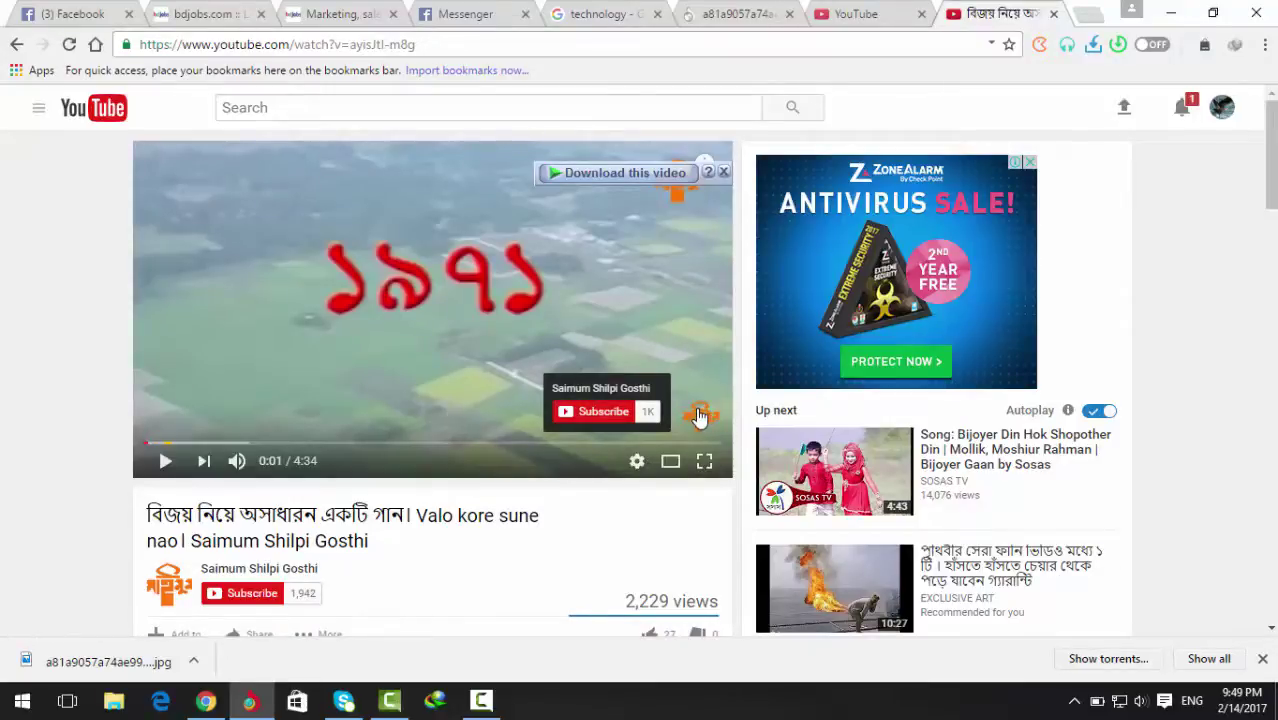
click(1174, 13)
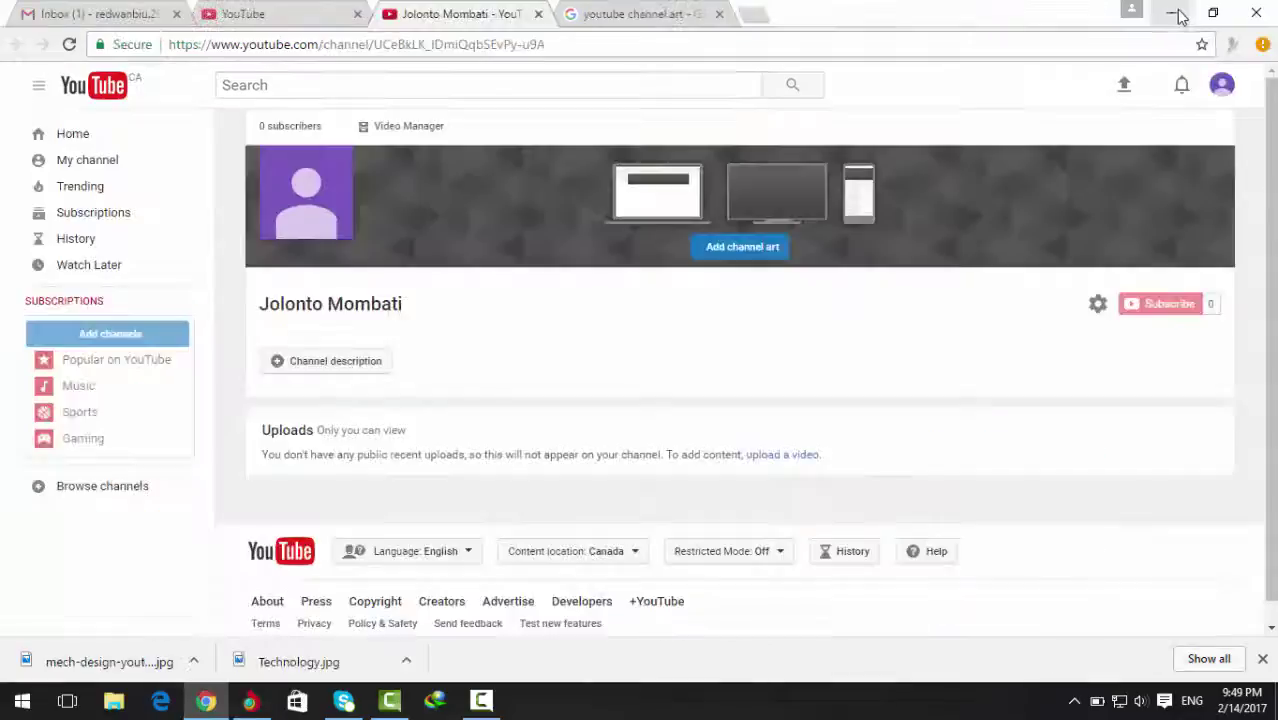
click(273, 22)
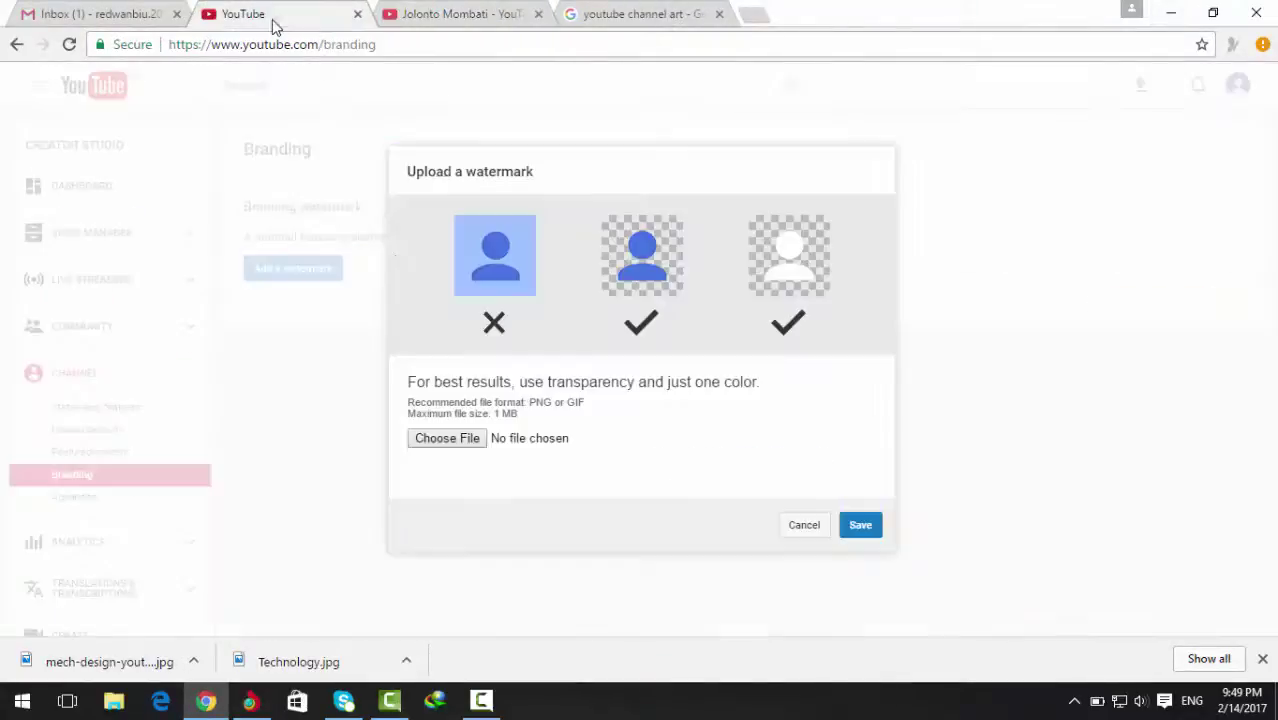
- Browse the Desktop for a watermark image and cancel the file selection
click(434, 443)
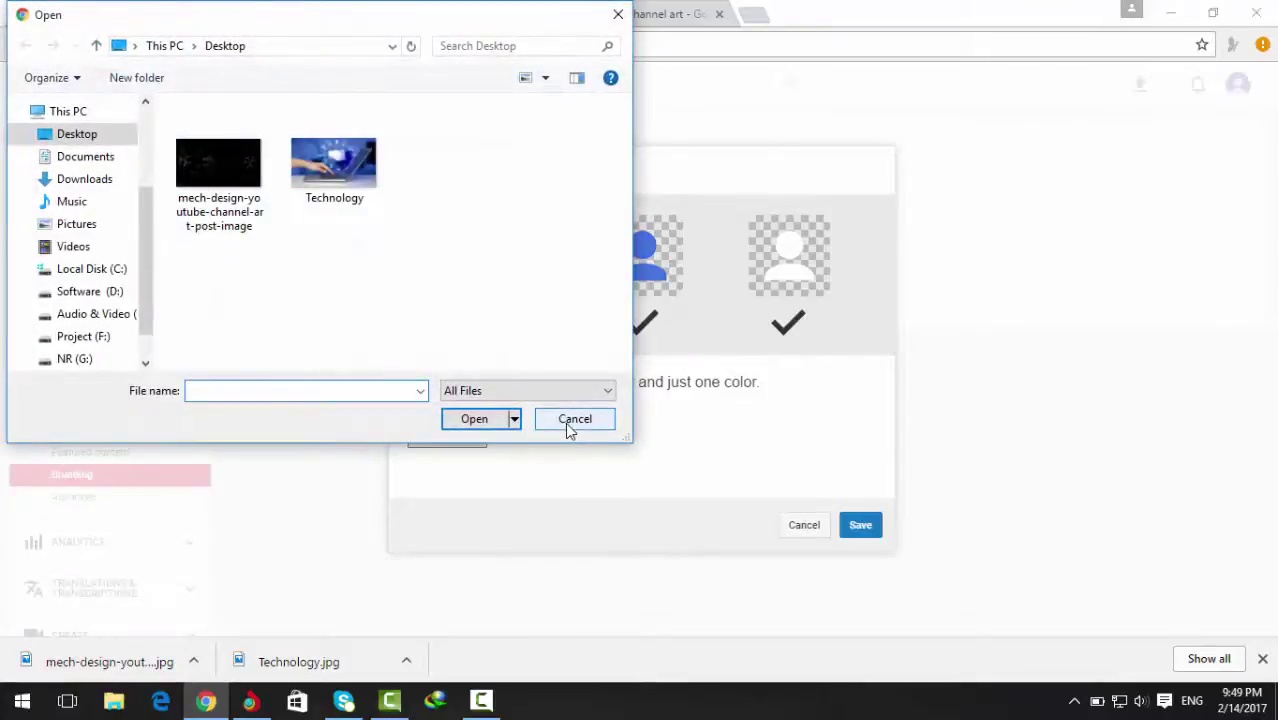
click(568, 420)
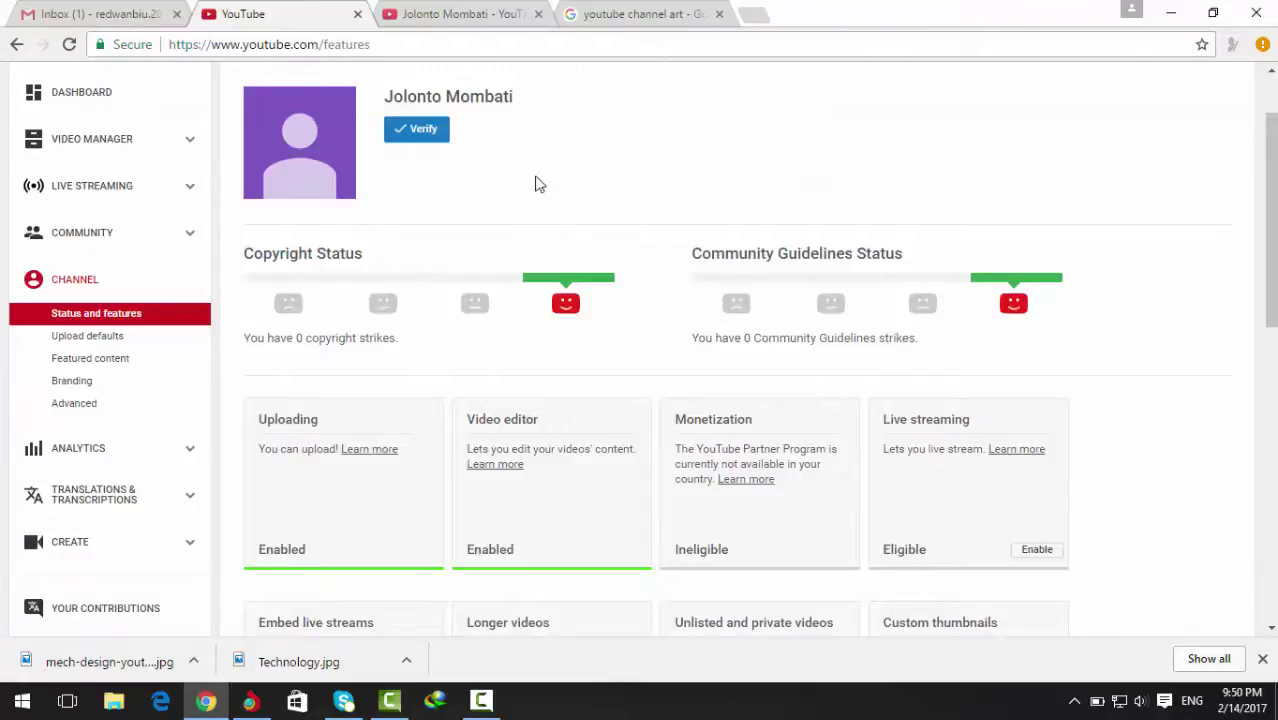
- Minimize the browser window showing the channel's status page and refresh the Windows desktop
scroll(680, 170, up, 3)
click(1171, 13)
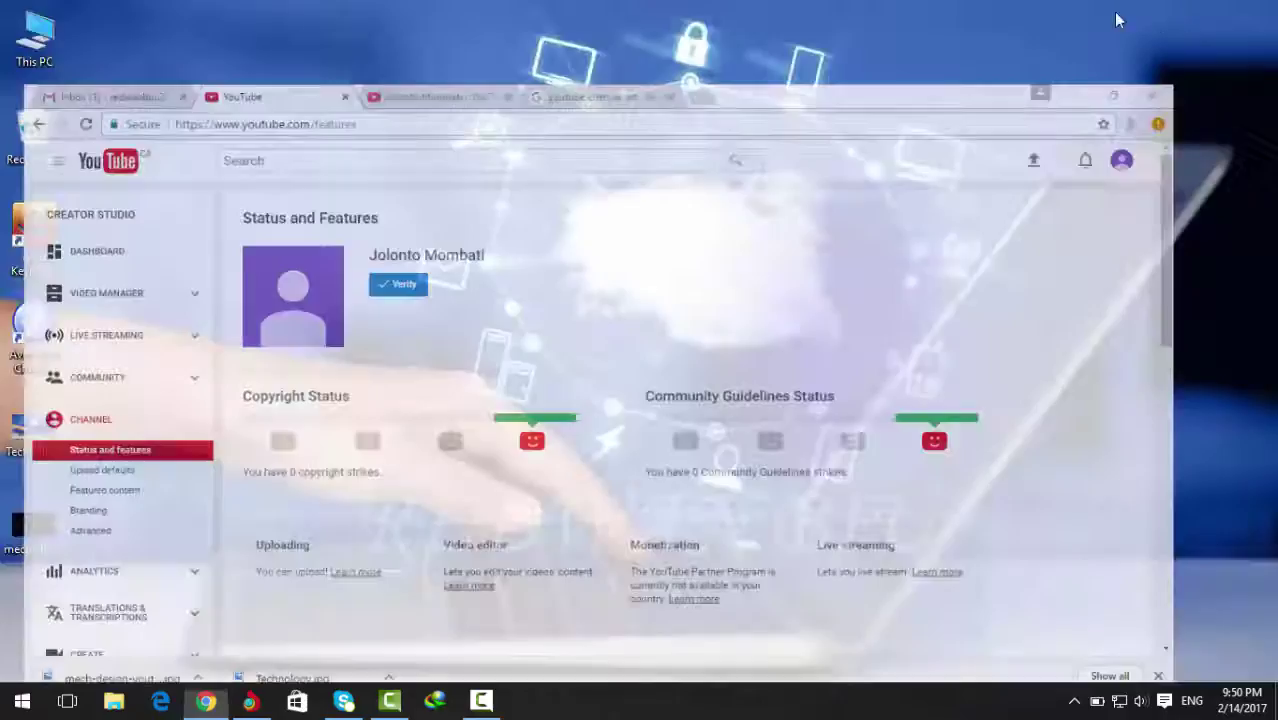
right_click(432, 228)
click(359, 208)
right_click(357, 205)
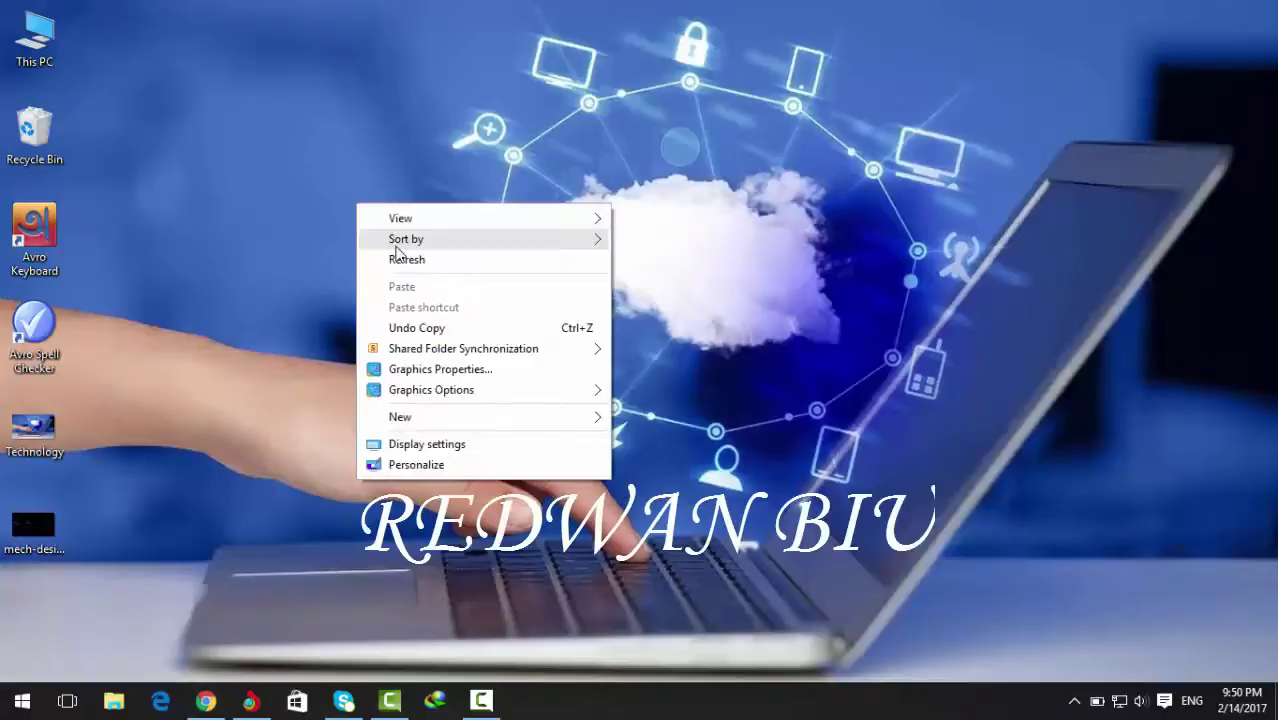
click(404, 262)
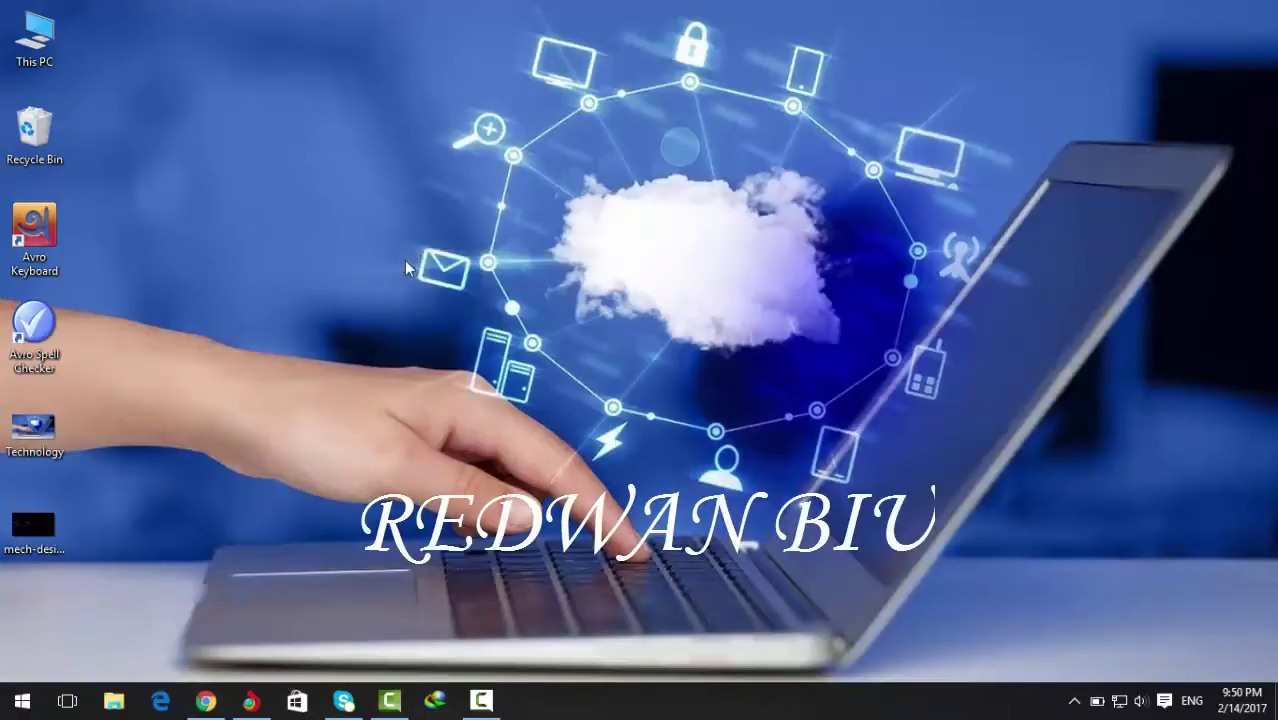
- Empty the Recycle Bin on the desktop and confirm the deletion
right_click(60, 133)
click(90, 170)
click(698, 366)
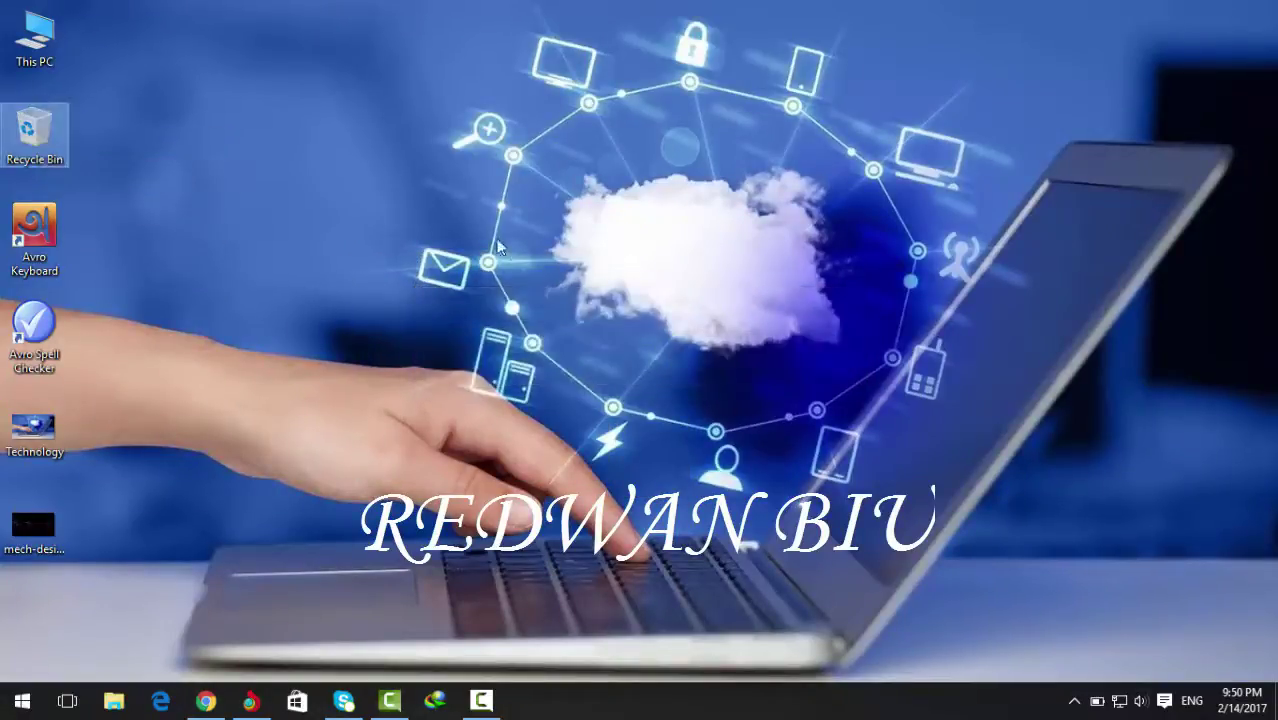
right_click(492, 239)
click(537, 294)
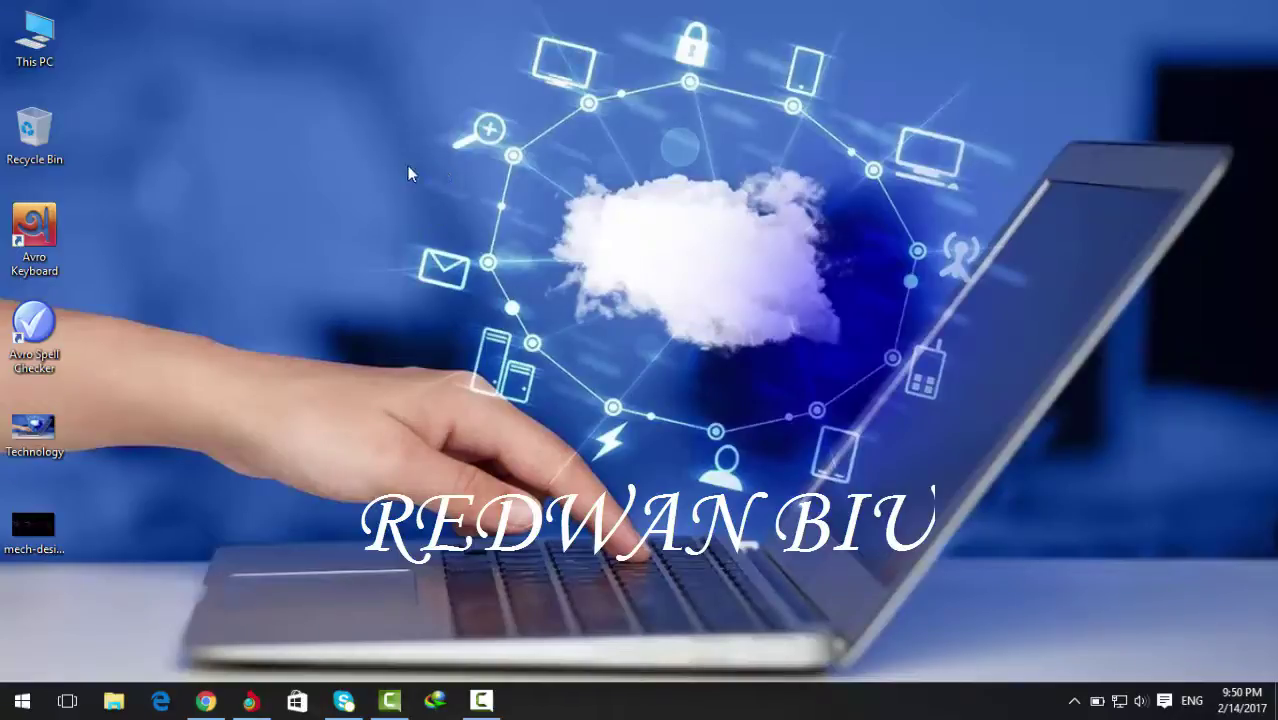
right_click(323, 120)
click(374, 176)
right_click(349, 127)
click(388, 185)
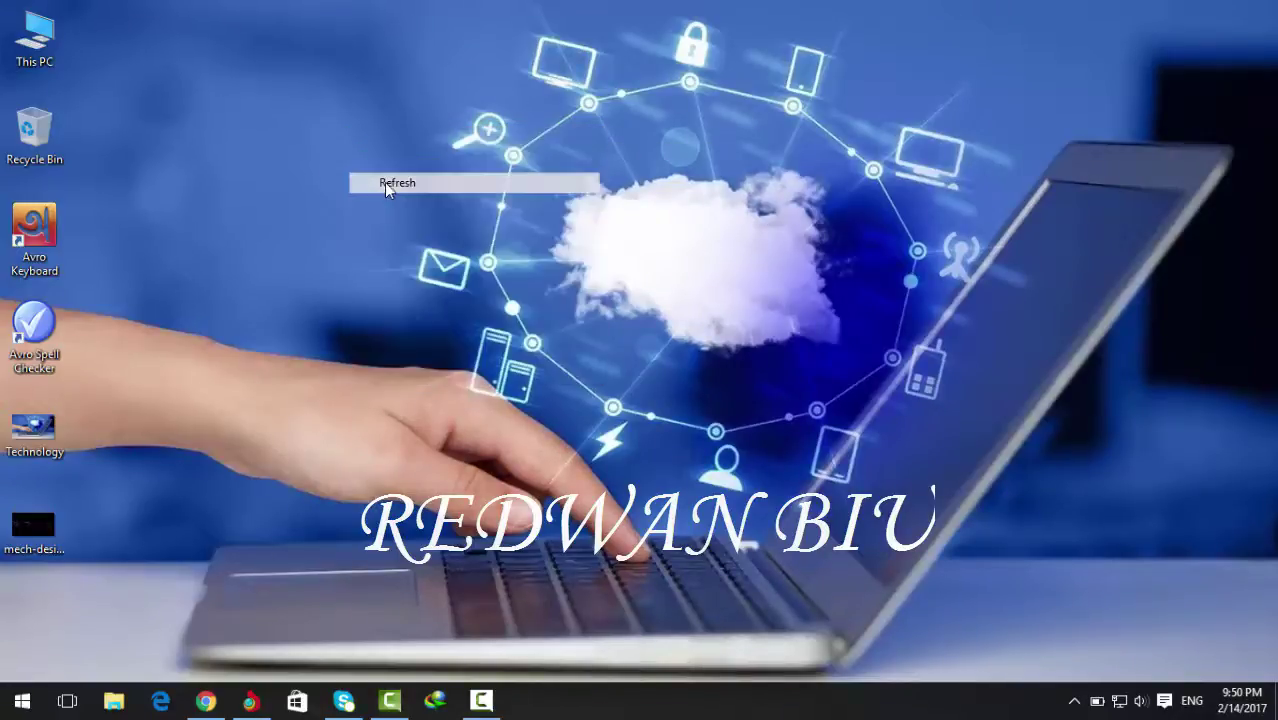